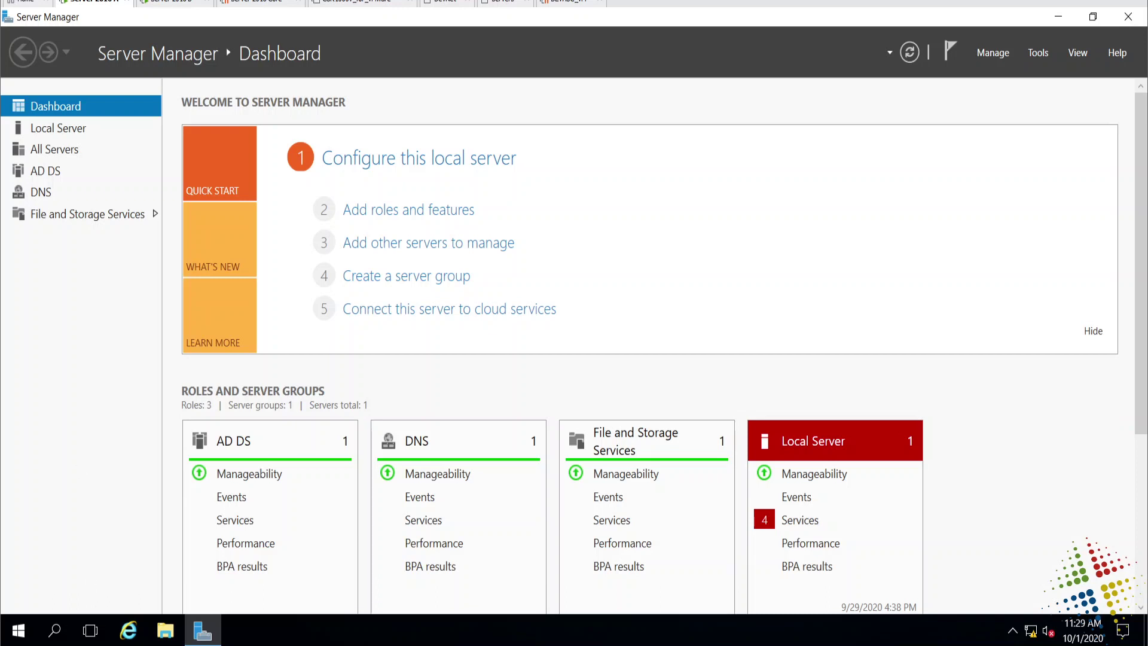
# Open Active Directory Users and Computers from Local Server and browse Users, then Computers showing DC2.
pyautogui.click(66, 128)
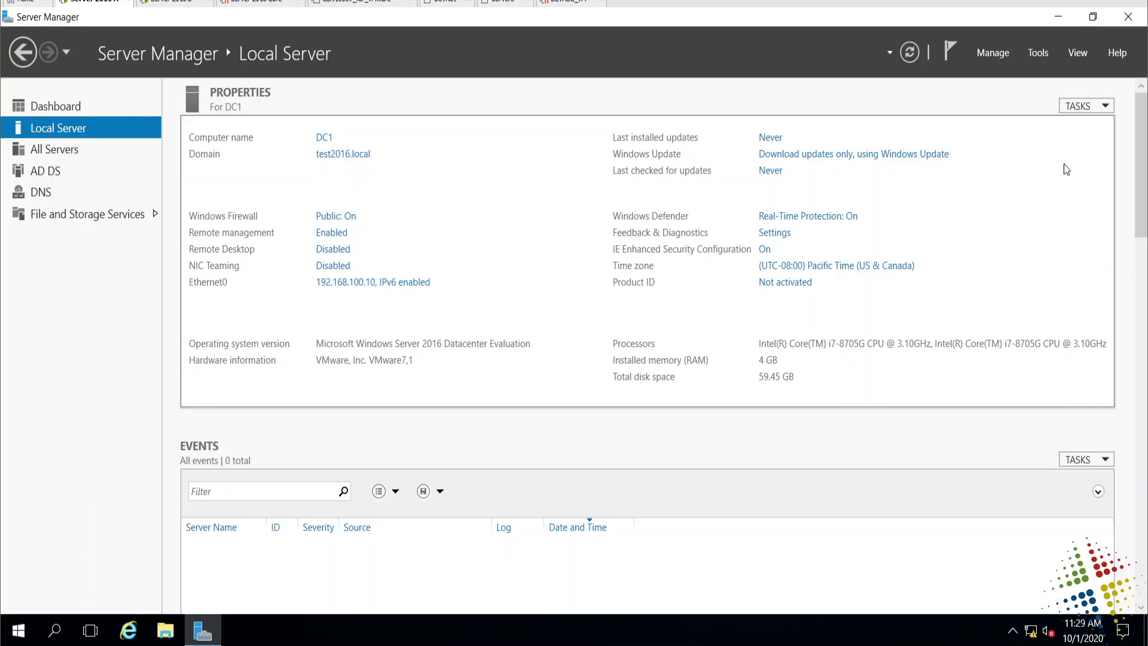
pyautogui.click(1041, 55)
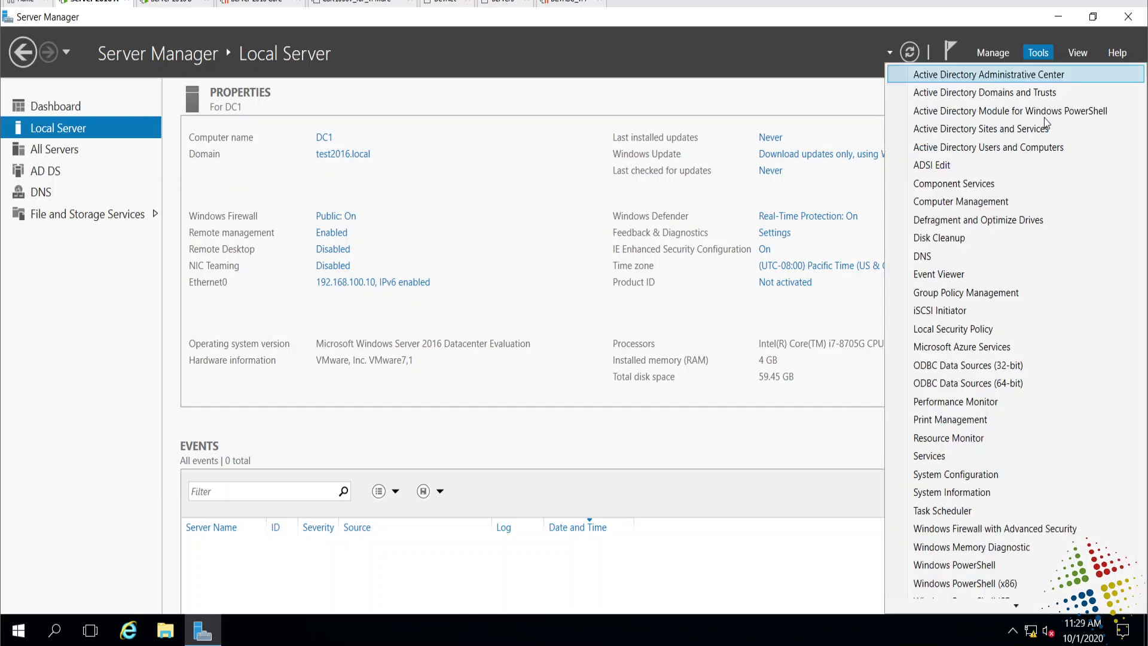
pyautogui.click(1050, 150)
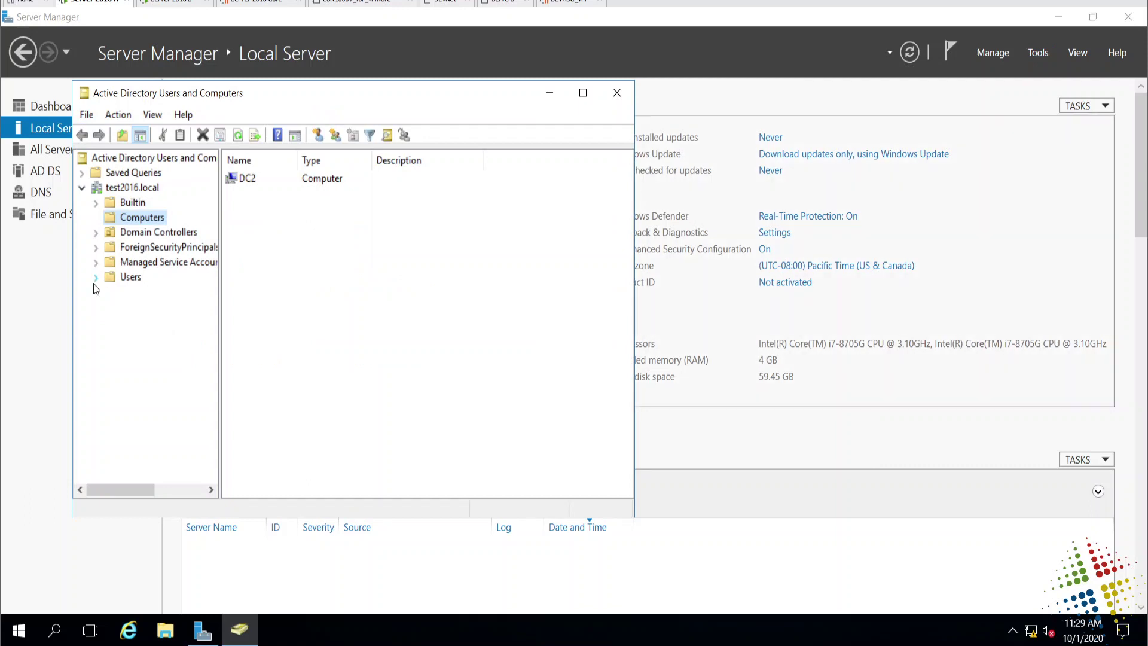
pyautogui.click(126, 278)
pyautogui.scroll(-1, 338, 325)
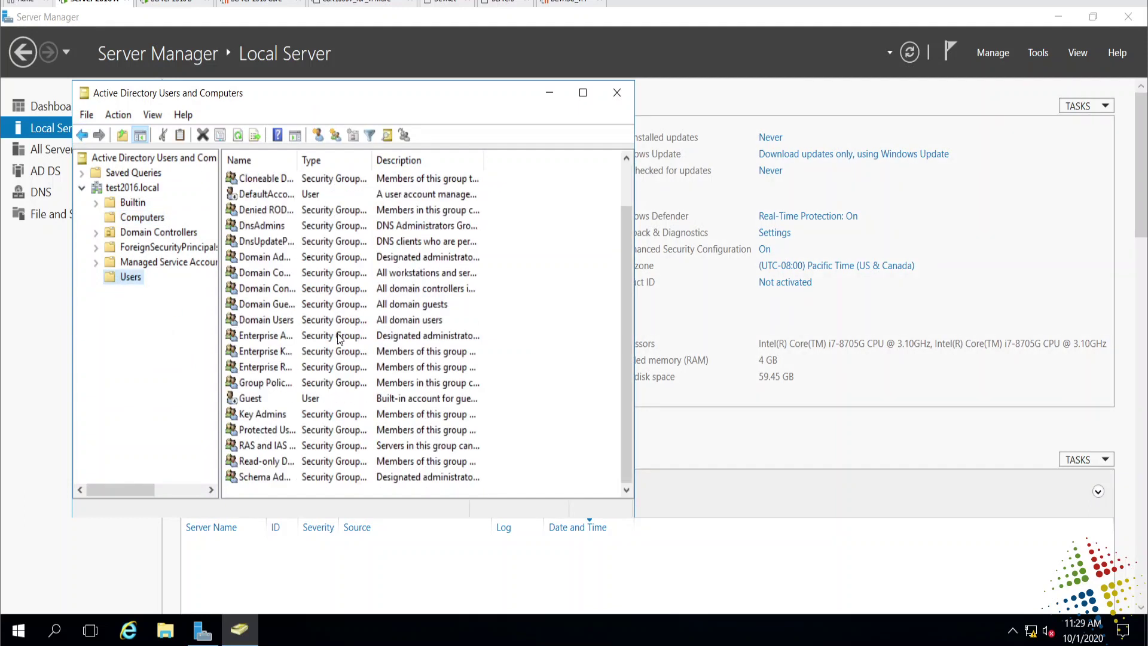
pyautogui.scroll(1, 342, 349)
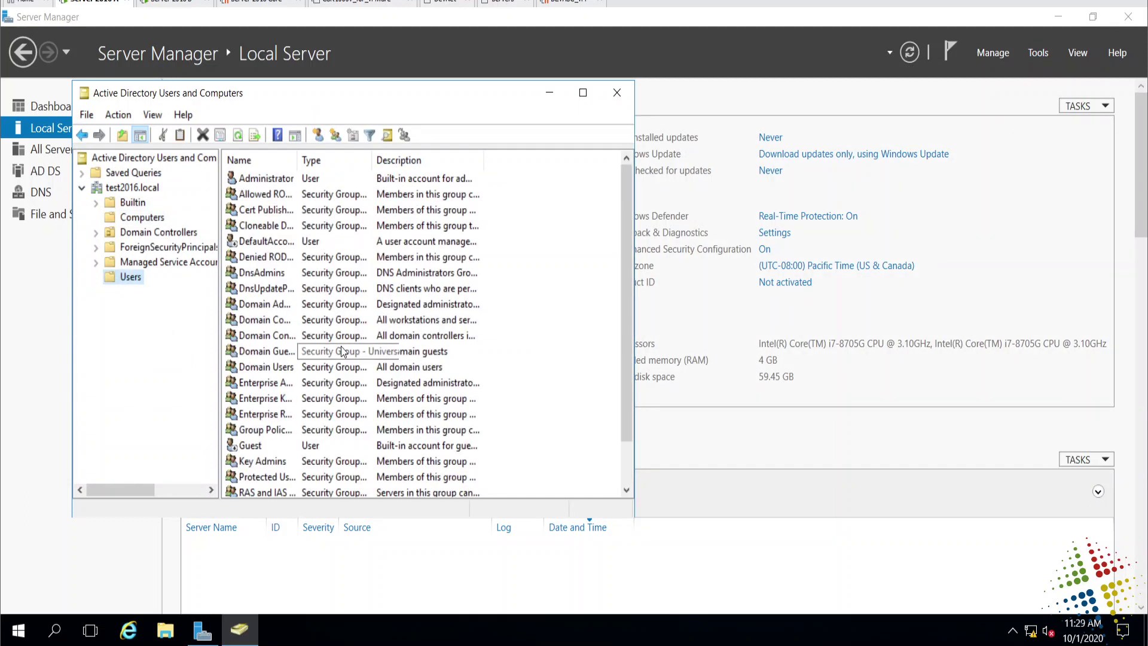
pyautogui.click(129, 219)
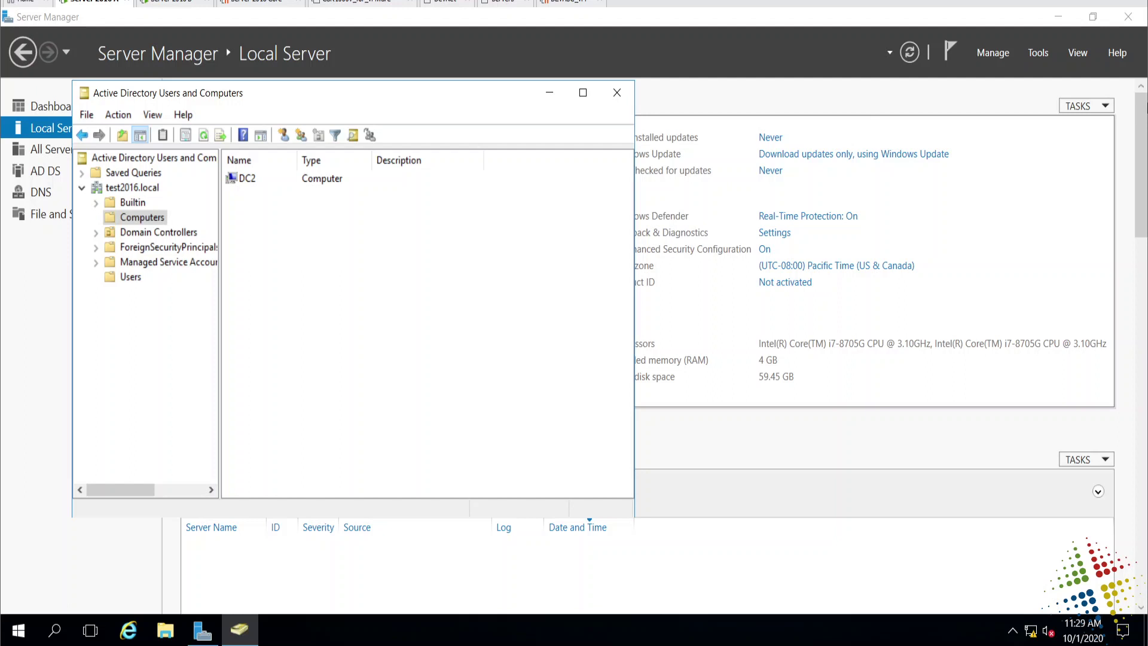
# Launch Group Policy Management and open the test2016.local Default Domain Policy for editing.
pyautogui.click(1038, 54)
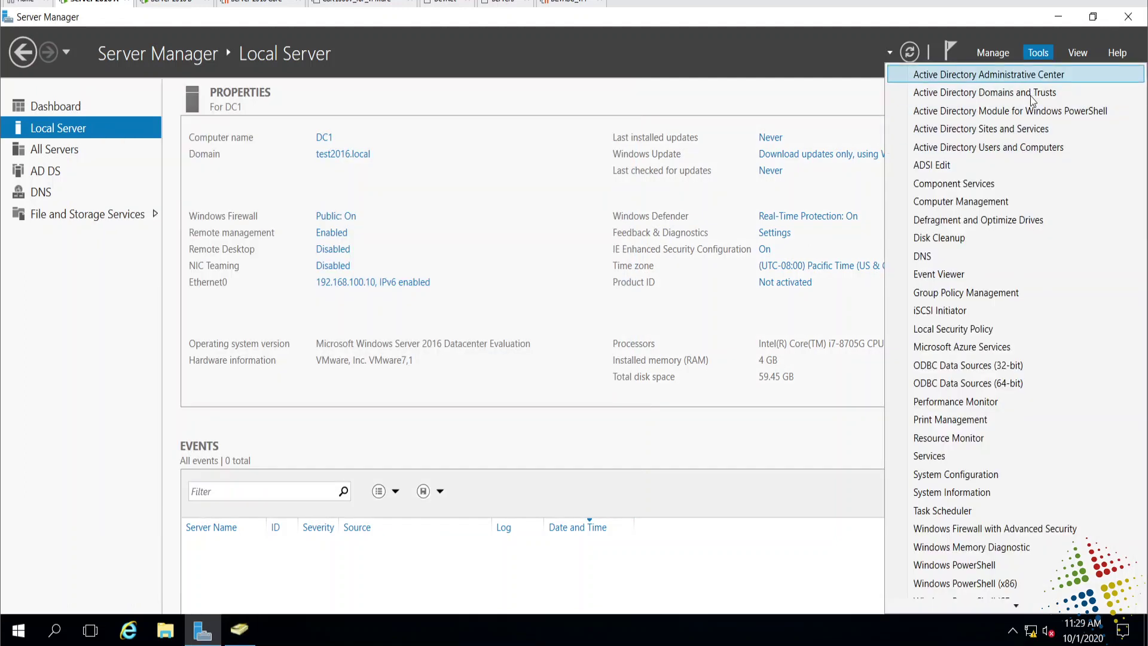
pyautogui.click(1032, 292)
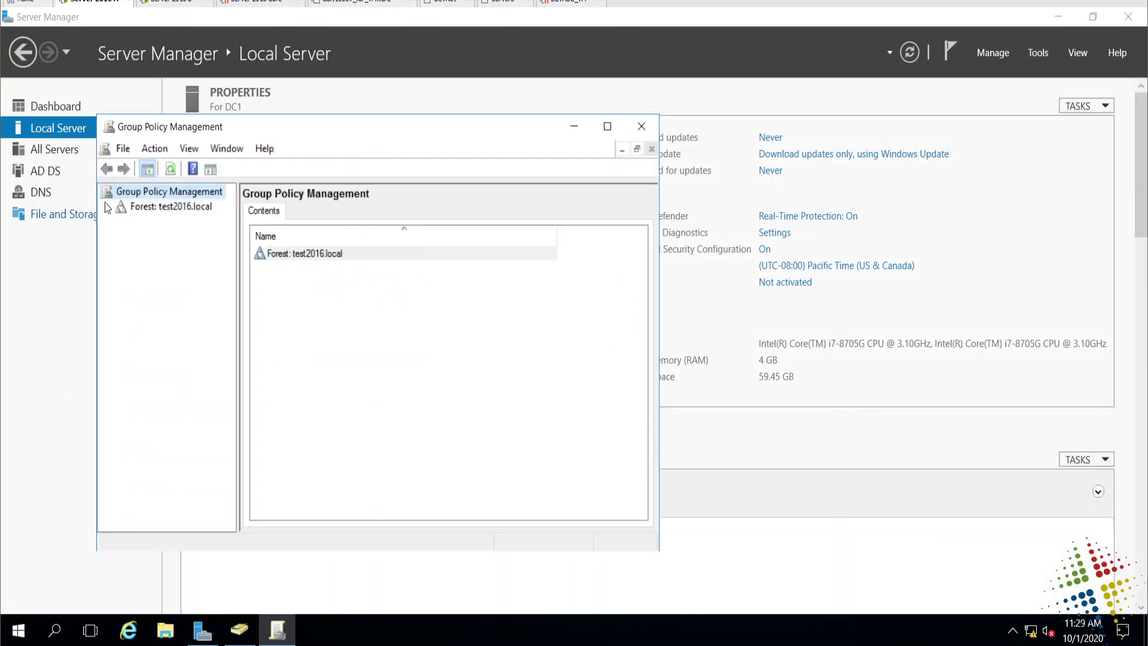
pyautogui.click(106, 207)
pyautogui.click(121, 223)
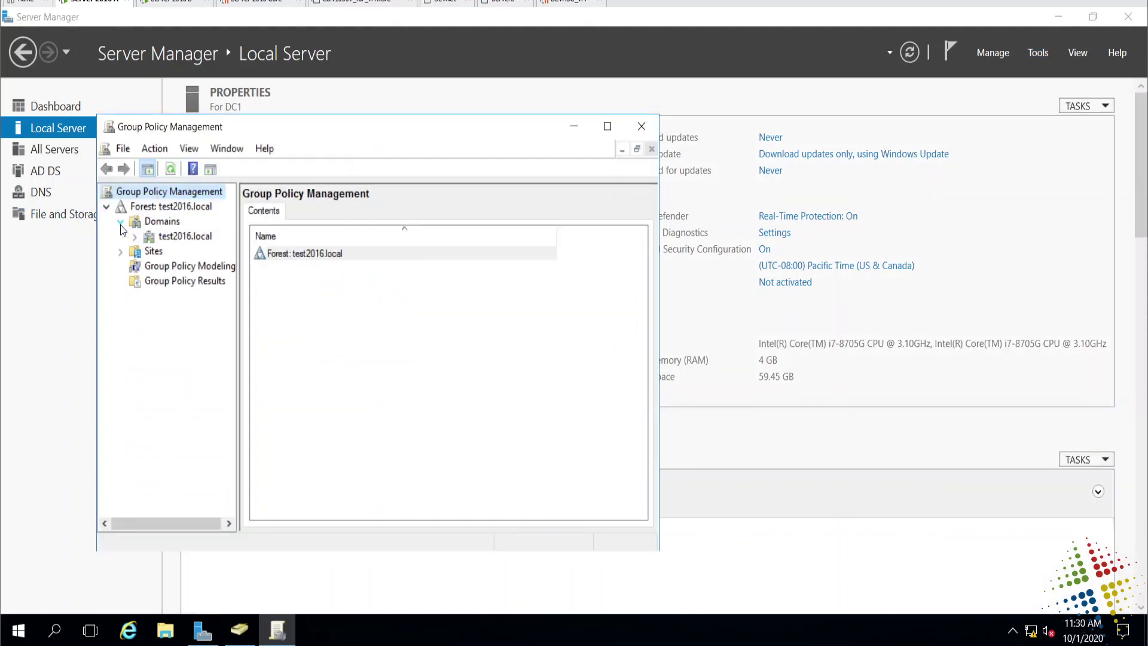
pyautogui.click(135, 236)
pyautogui.doubleClick(195, 282)
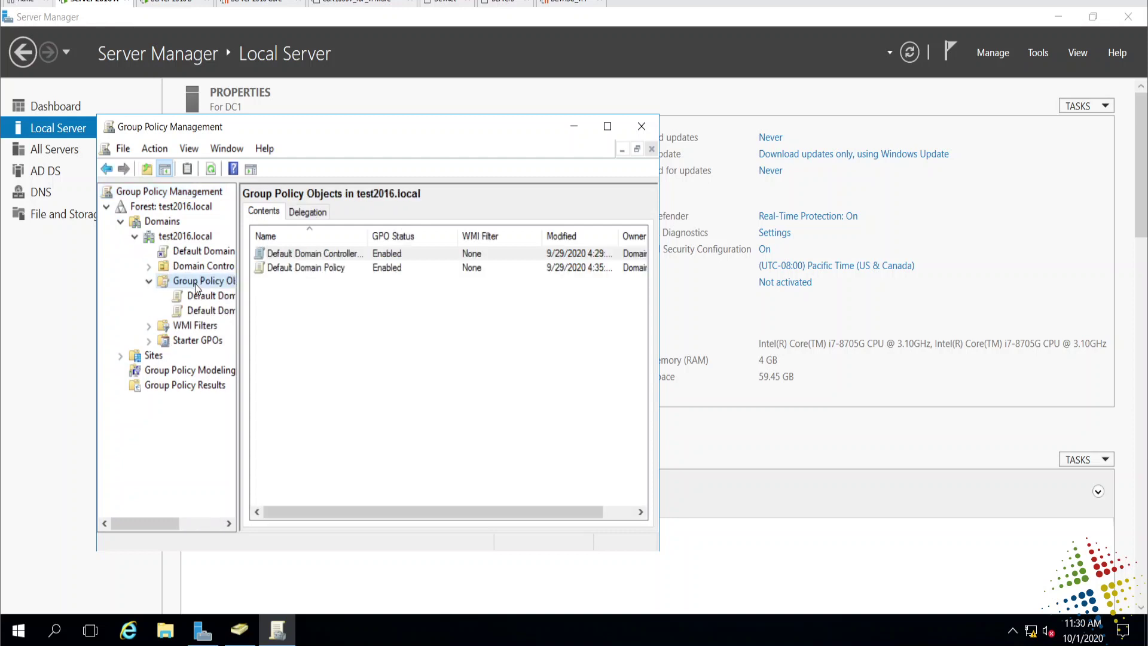
pyautogui.doubleClick(306, 267)
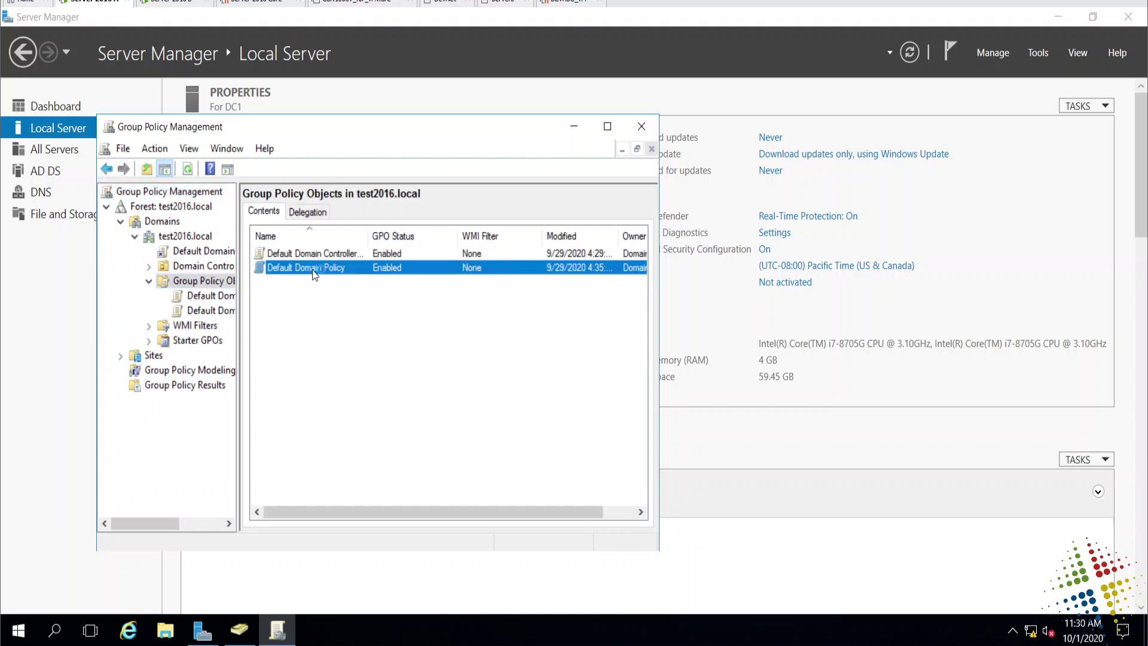
pyautogui.rightClick(217, 324)
pyautogui.press('Escape')
pyautogui.rightClick(214, 312)
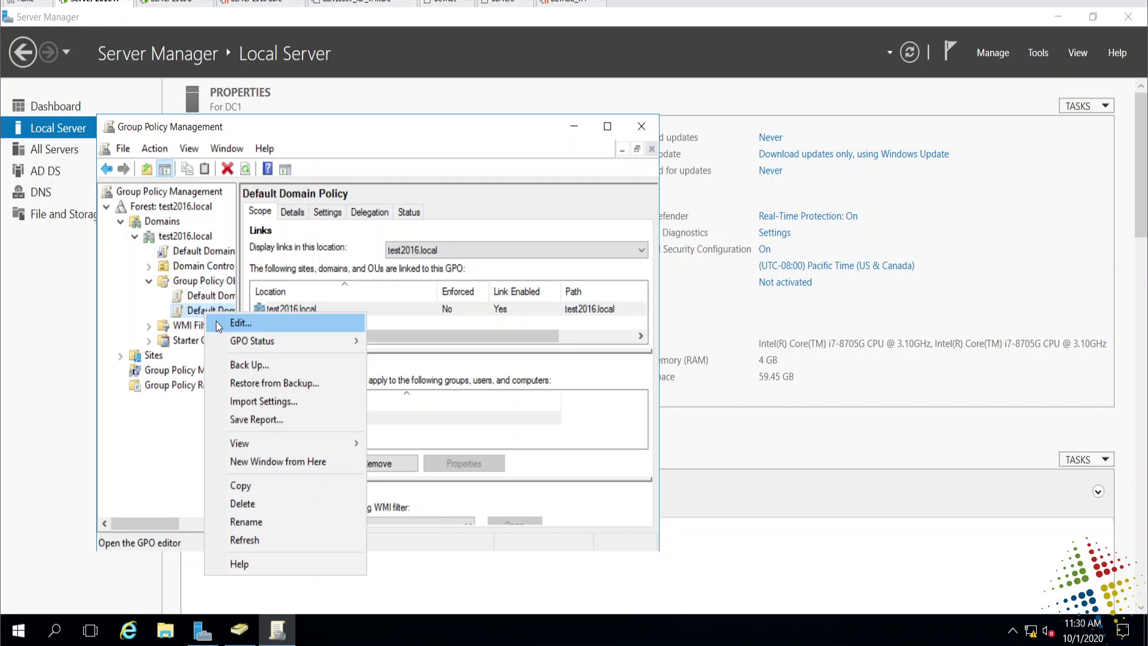
pyautogui.click(216, 322)
# Set Password Policy's Minimum password age to 0 days and close the editor.
pyautogui.click(92, 178)
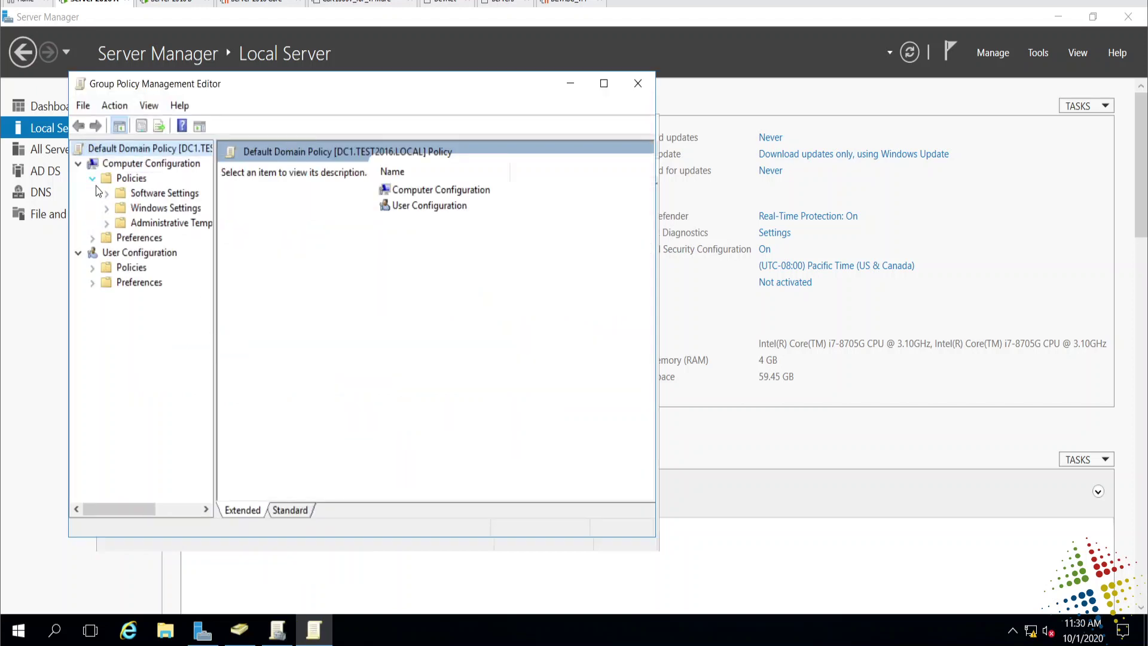
pyautogui.click(106, 207)
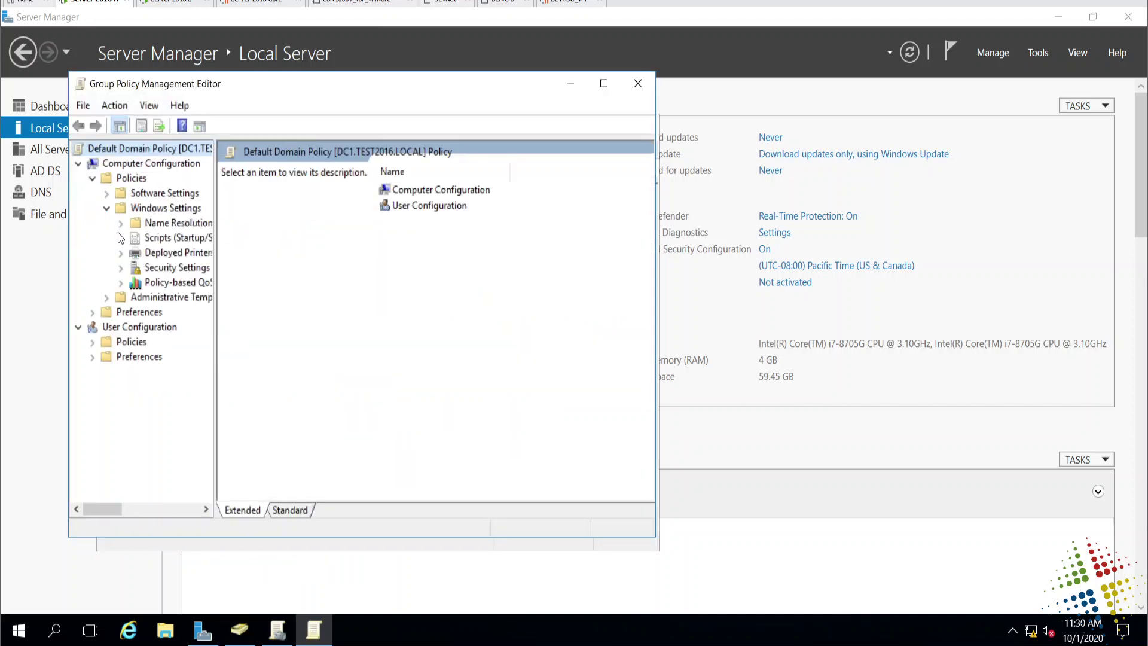
pyautogui.click(120, 268)
pyautogui.click(174, 267)
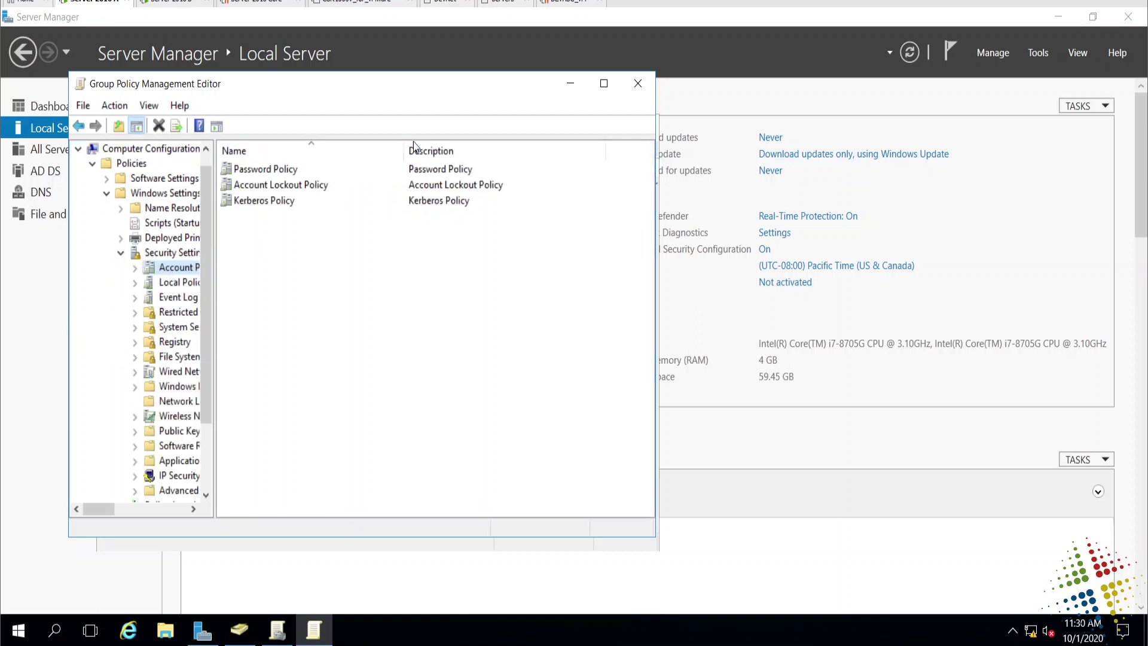
pyautogui.doubleClick(282, 170)
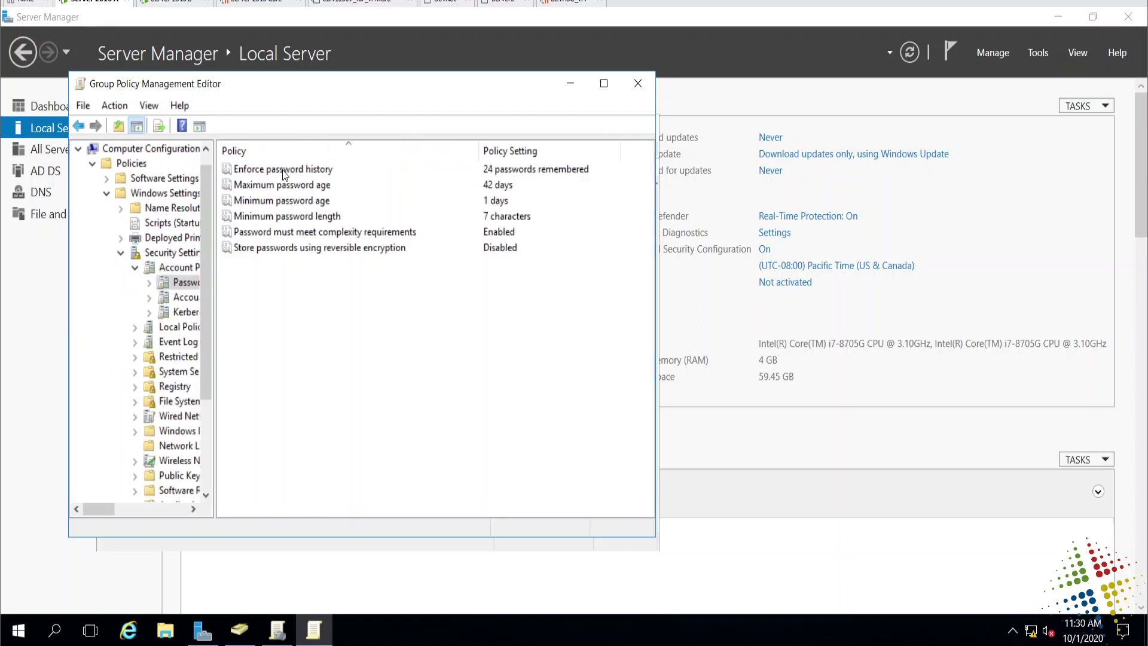
pyautogui.doubleClick(313, 203)
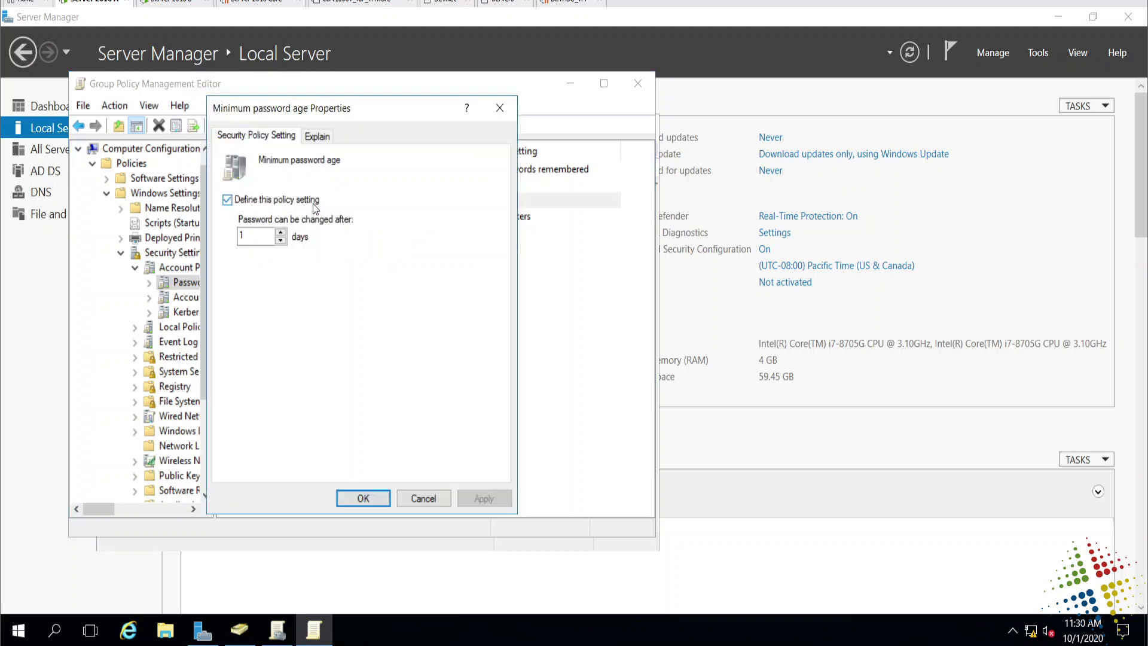
pyautogui.click(281, 240)
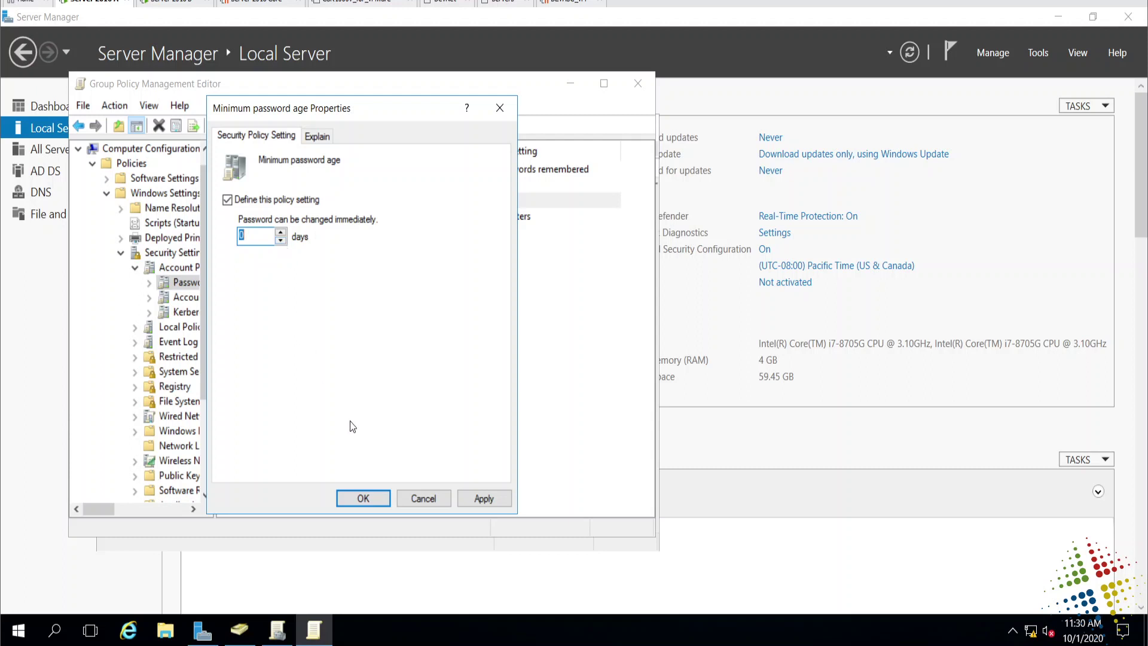
pyautogui.click(362, 495)
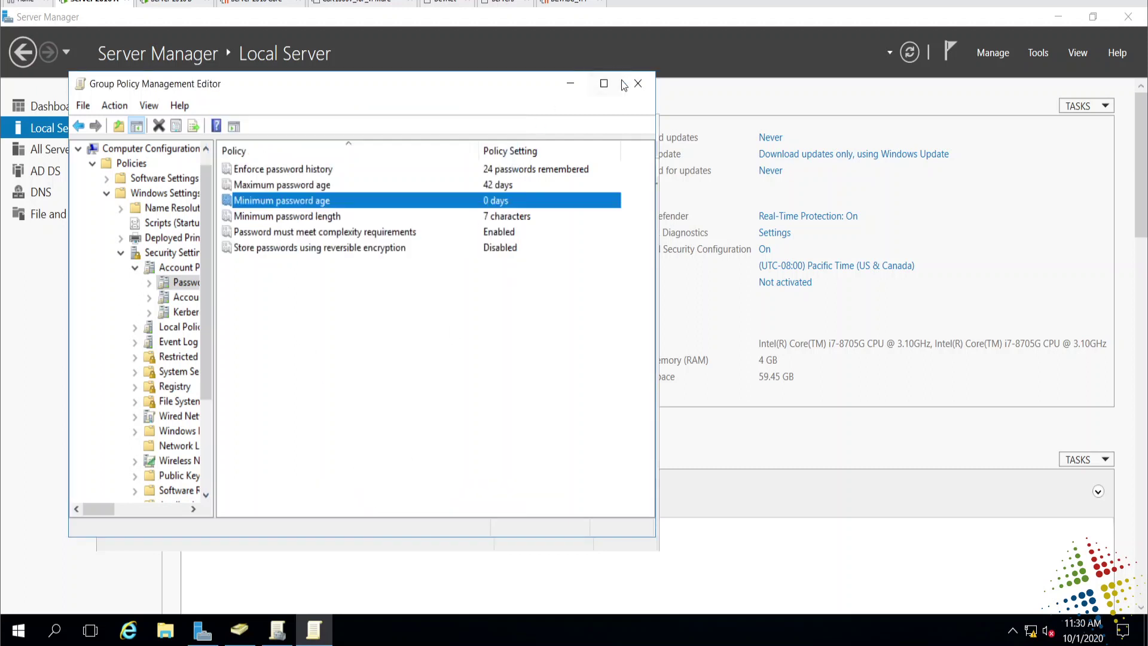
pyautogui.click(639, 85)
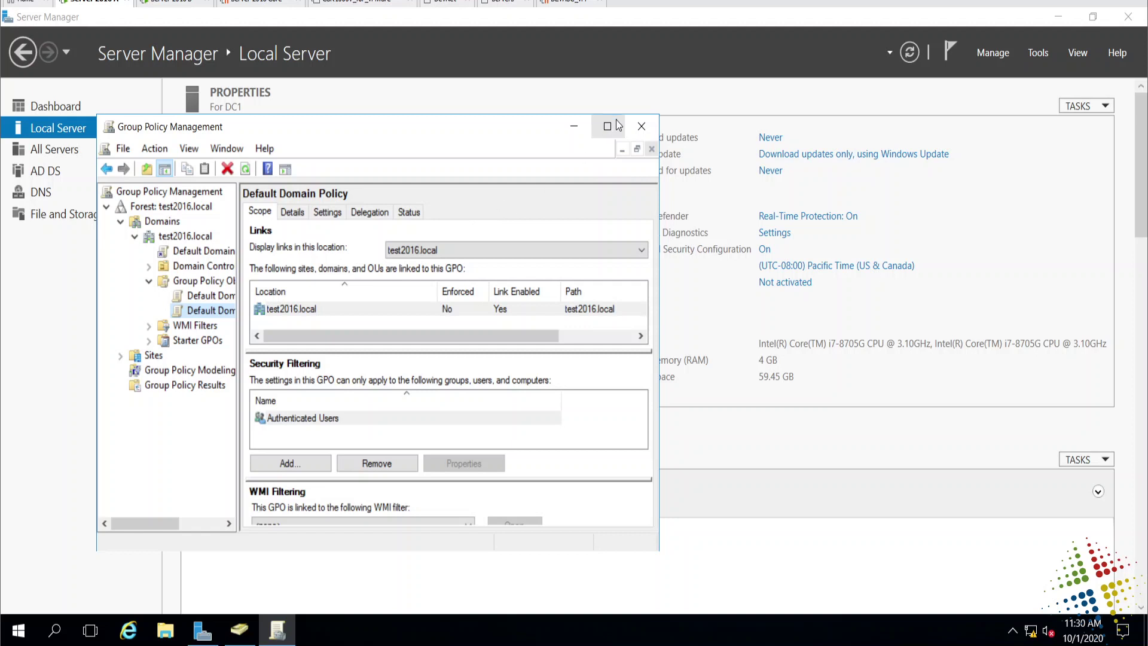
# Start a new user in the Users container with first name 'admin' and last name 'user 1'.
pyautogui.click(641, 126)
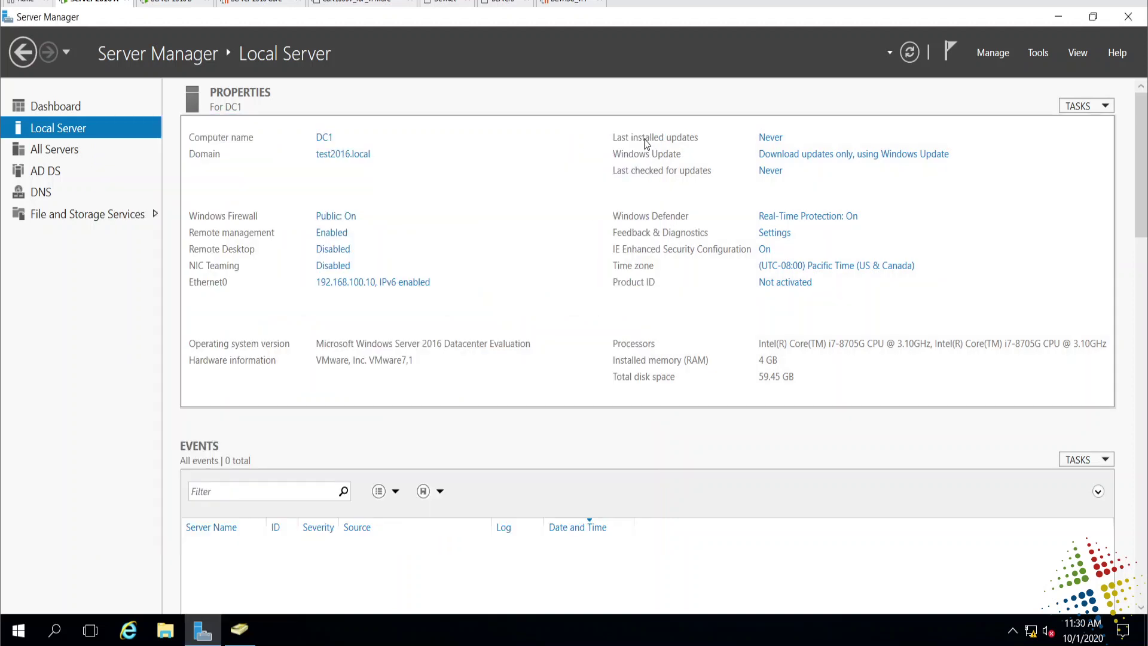
pyautogui.click(1039, 54)
pyautogui.click(250, 637)
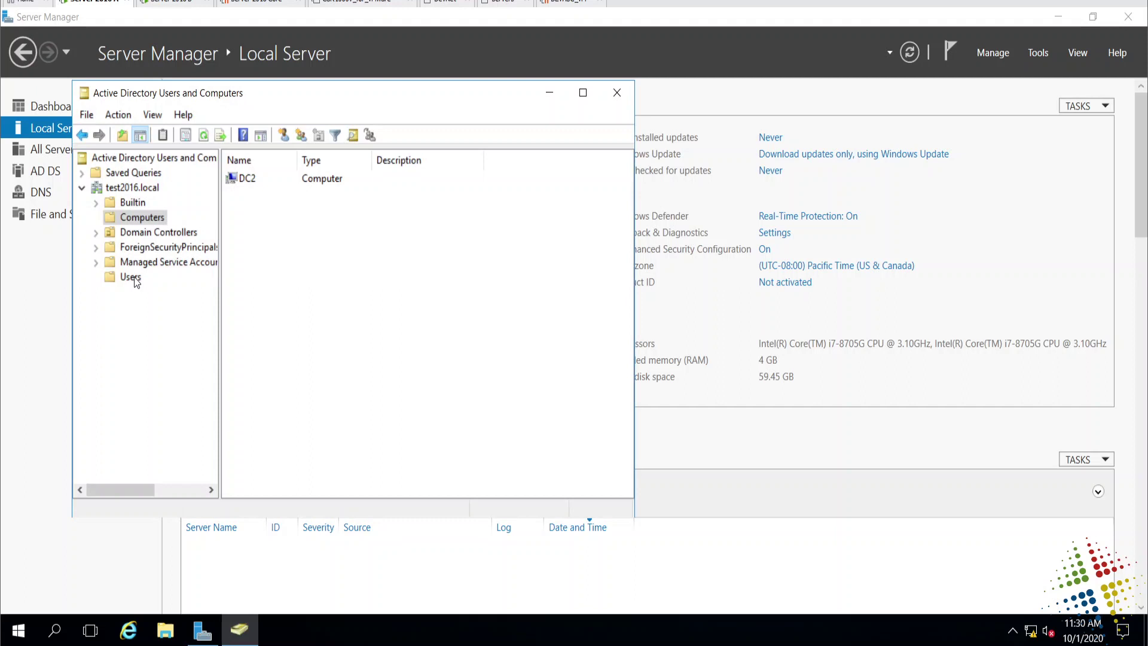
pyautogui.click(134, 278)
pyautogui.rightClick(138, 278)
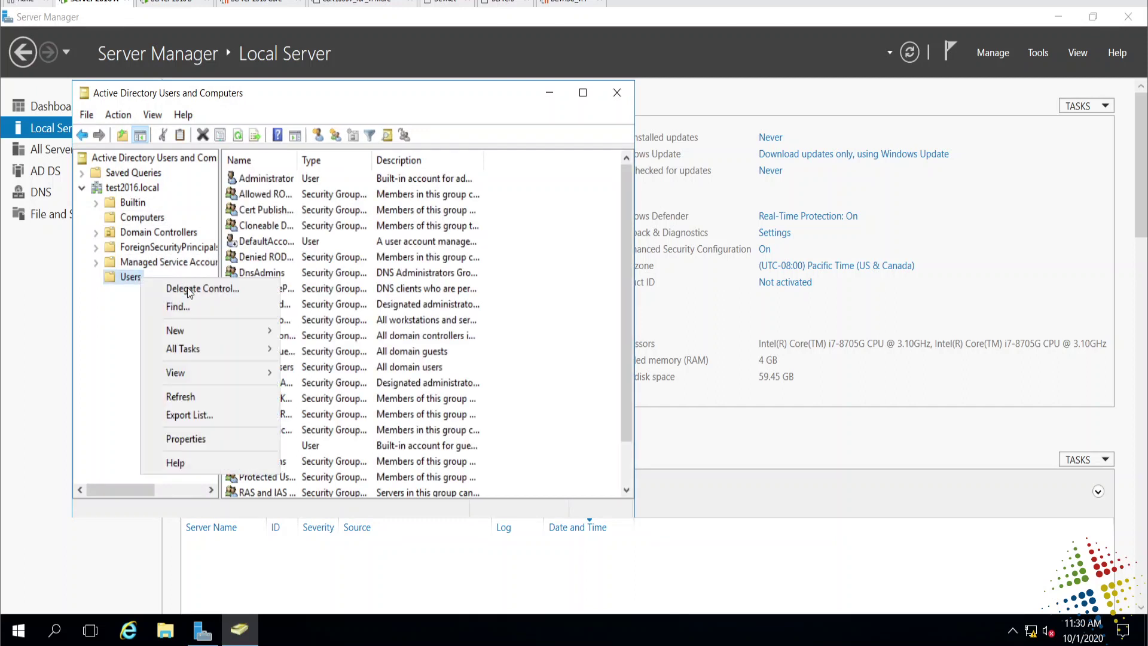
pyautogui.moveTo(200, 332)
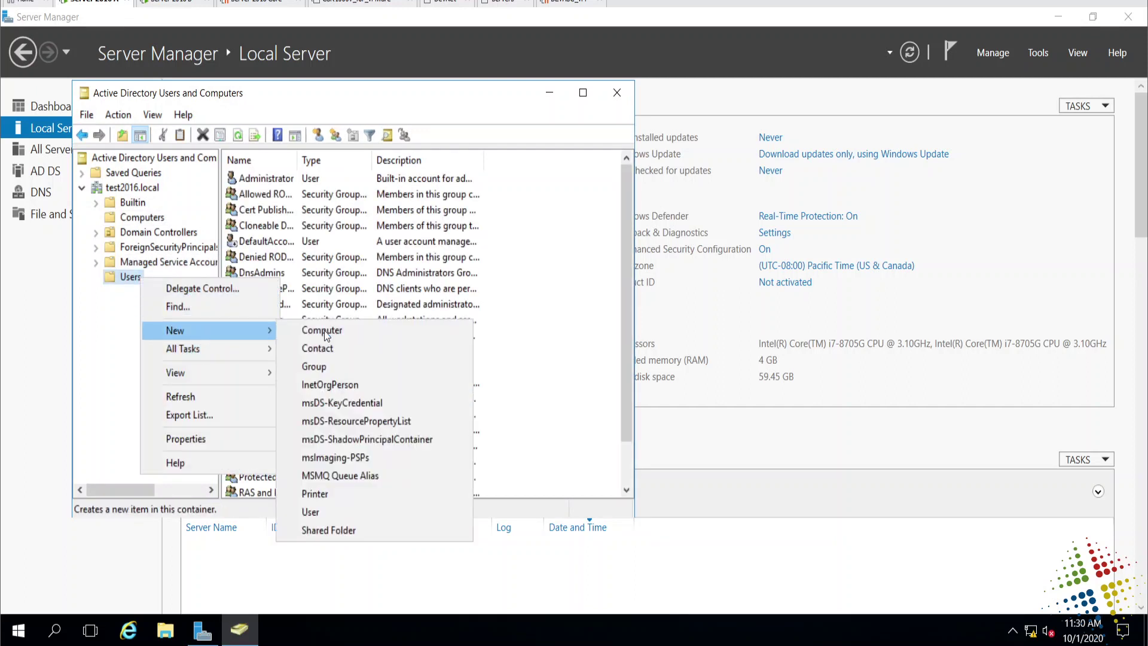
pyautogui.click(361, 512)
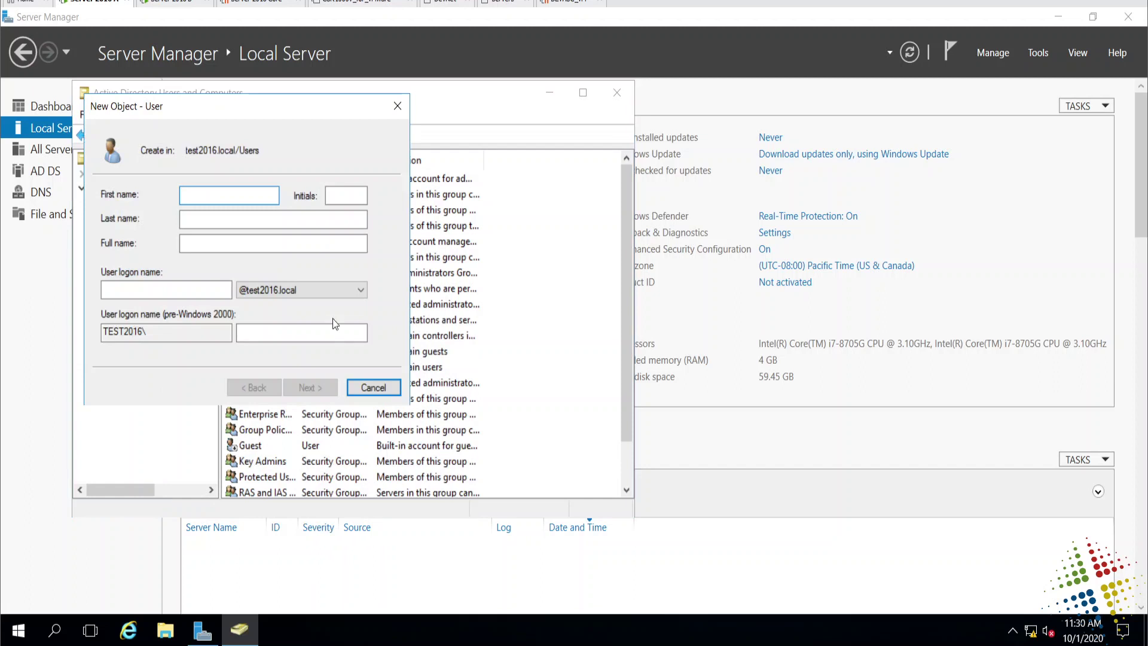
pyautogui.write('admin')
pyautogui.press('Tab')
pyautogui.press('Tab')
pyautogui.write('user ')
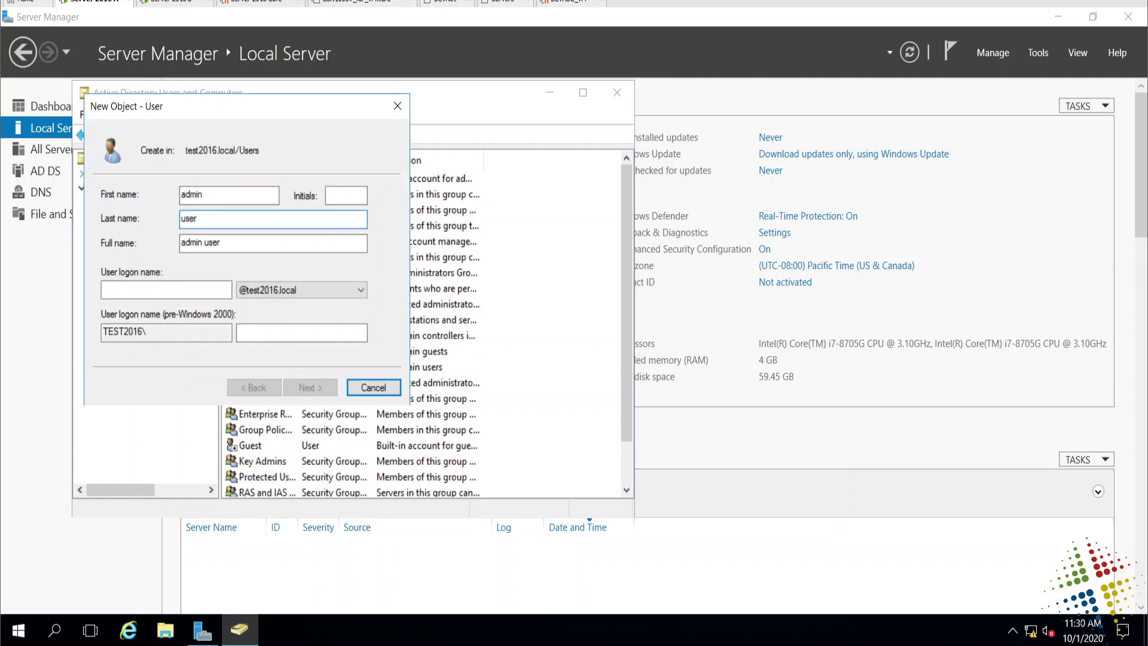
pyautogui.write('1')
# Raise the desktop display scaling to 125%.
pyautogui.click(1060, 21)
pyautogui.rightClick(781, 327)
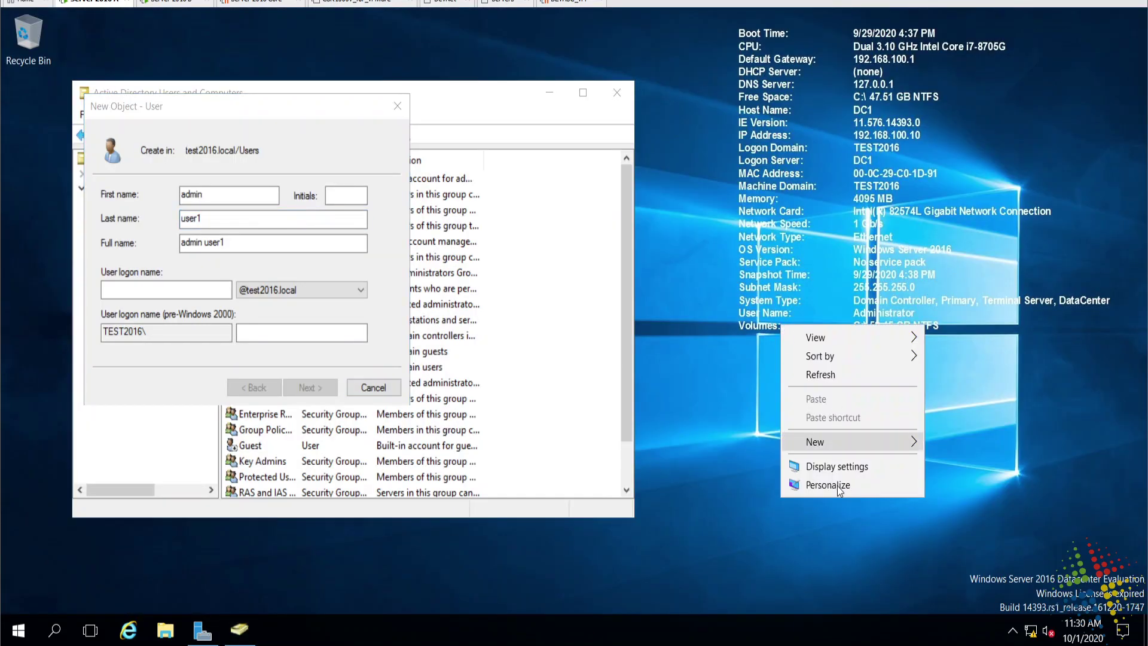
pyautogui.click(834, 467)
pyautogui.moveTo(391, 348); pyautogui.dragTo(477, 346)
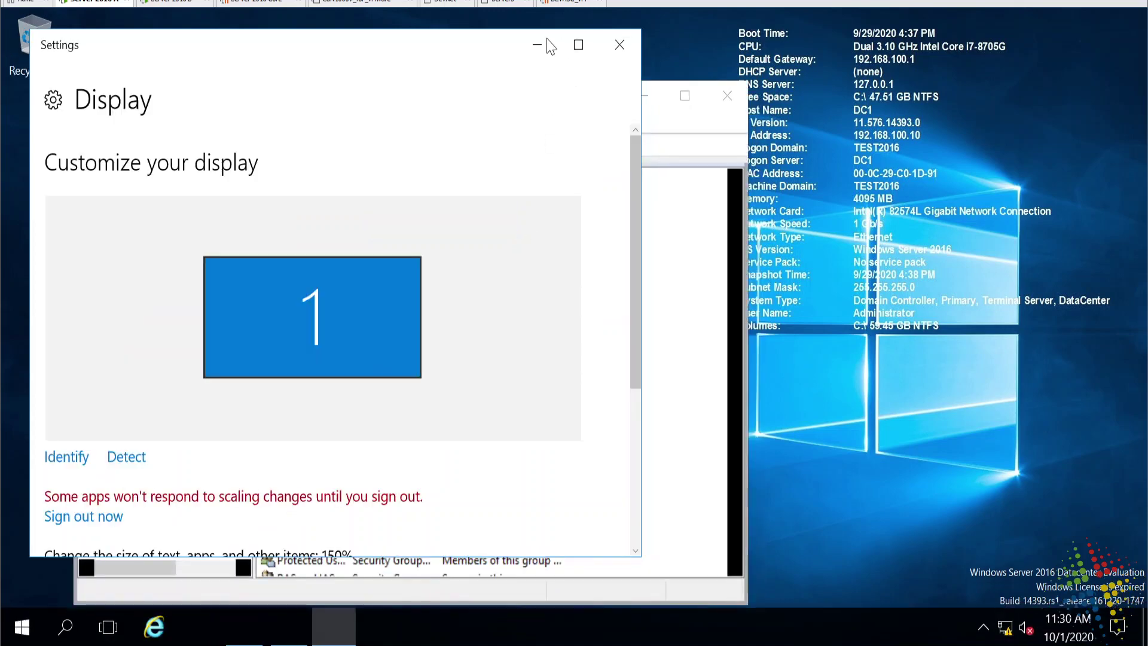
pyautogui.click(549, 45)
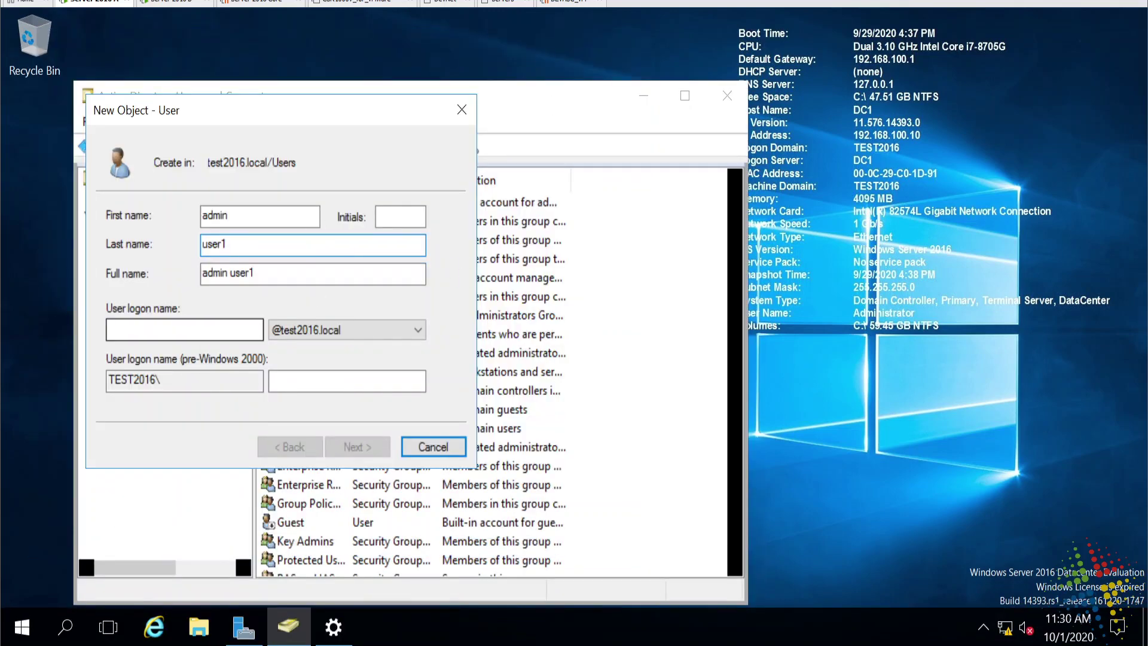
# Give the user logon name 'adminuser1', set and confirm its password, and clear forced change at next logon.
pyautogui.click(184, 329)
pyautogui.write('adminuser')
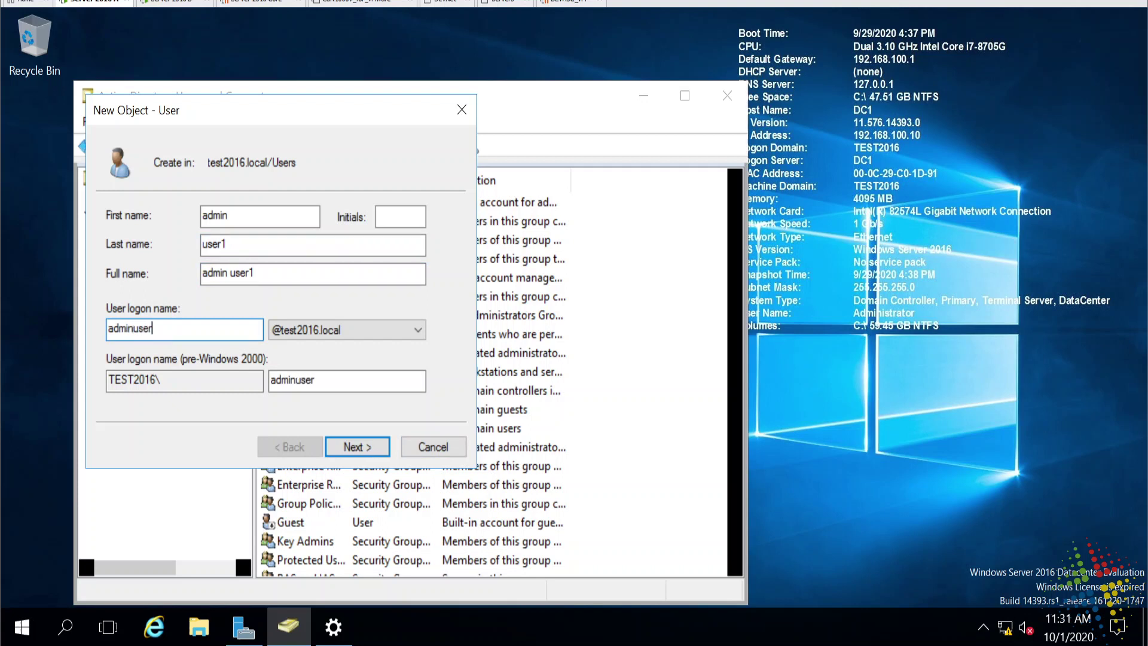
pyautogui.write('1')
pyautogui.press('Return')
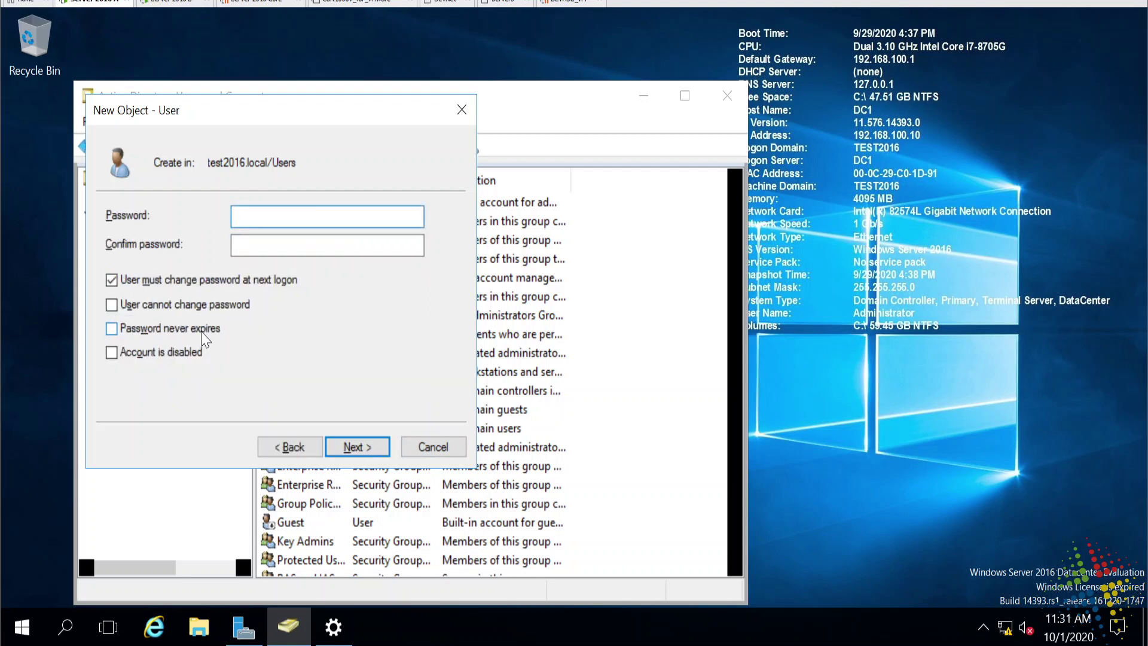
pyautogui.write('Password1!')
pyautogui.press('Tab')
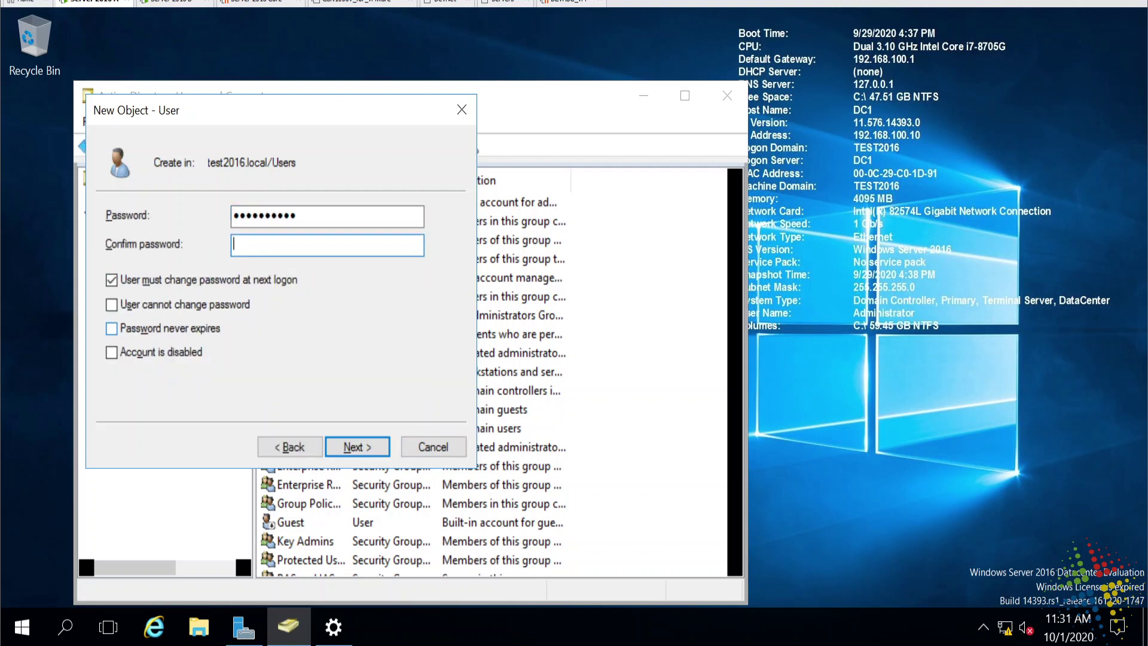
pyautogui.write('Password1!')
pyautogui.press('Tab')
pyautogui.press('space')
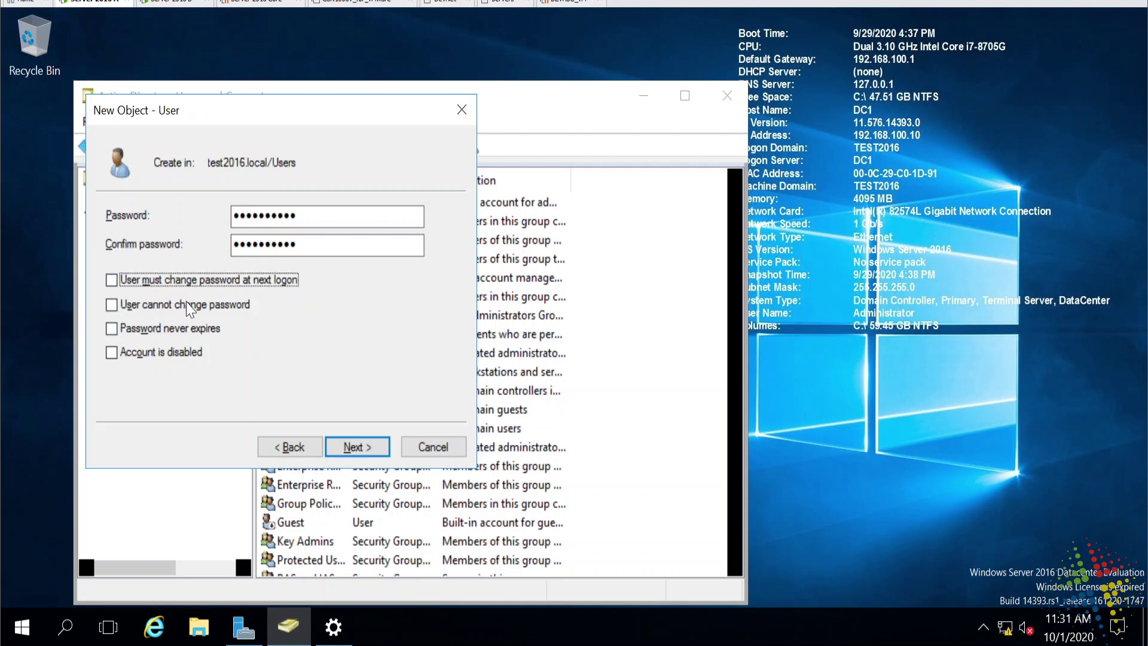
pyautogui.click(352, 450)
pyautogui.click(354, 450)
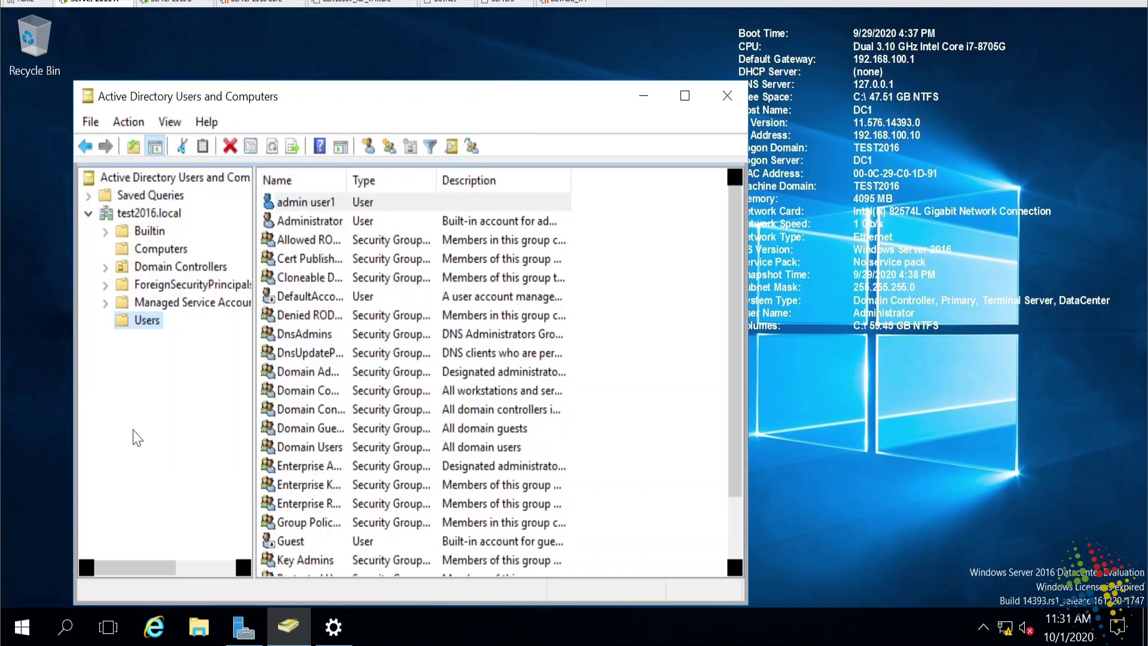
# Create a new group named 'adminUsers' in the Users container.
pyautogui.rightClick(151, 331)
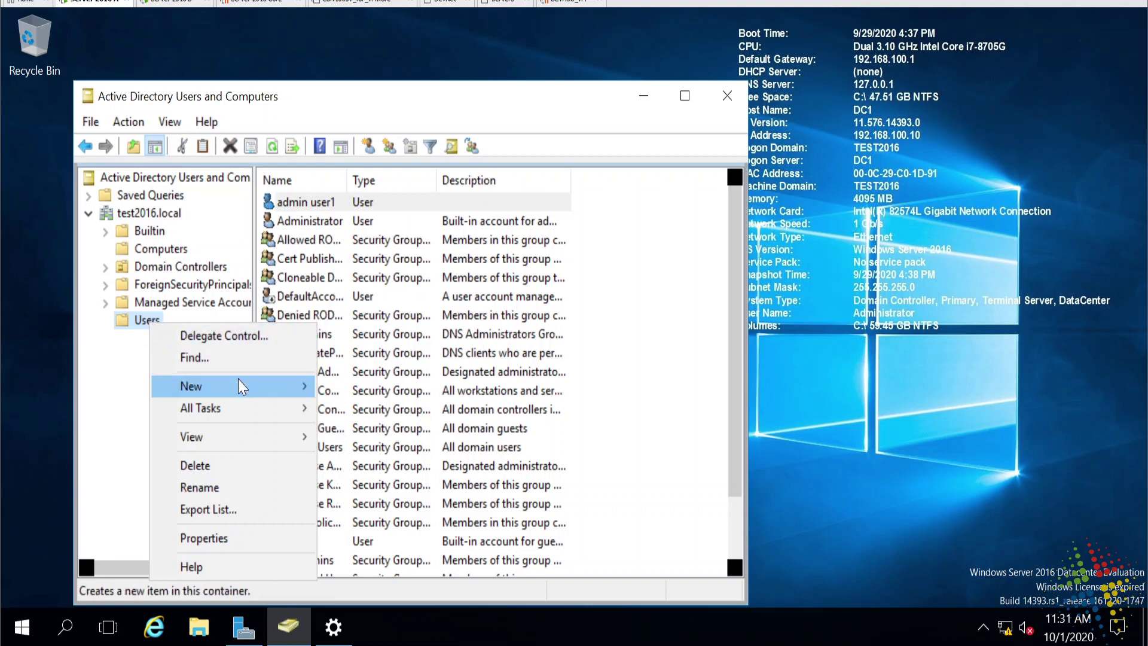
pyautogui.moveTo(238, 385)
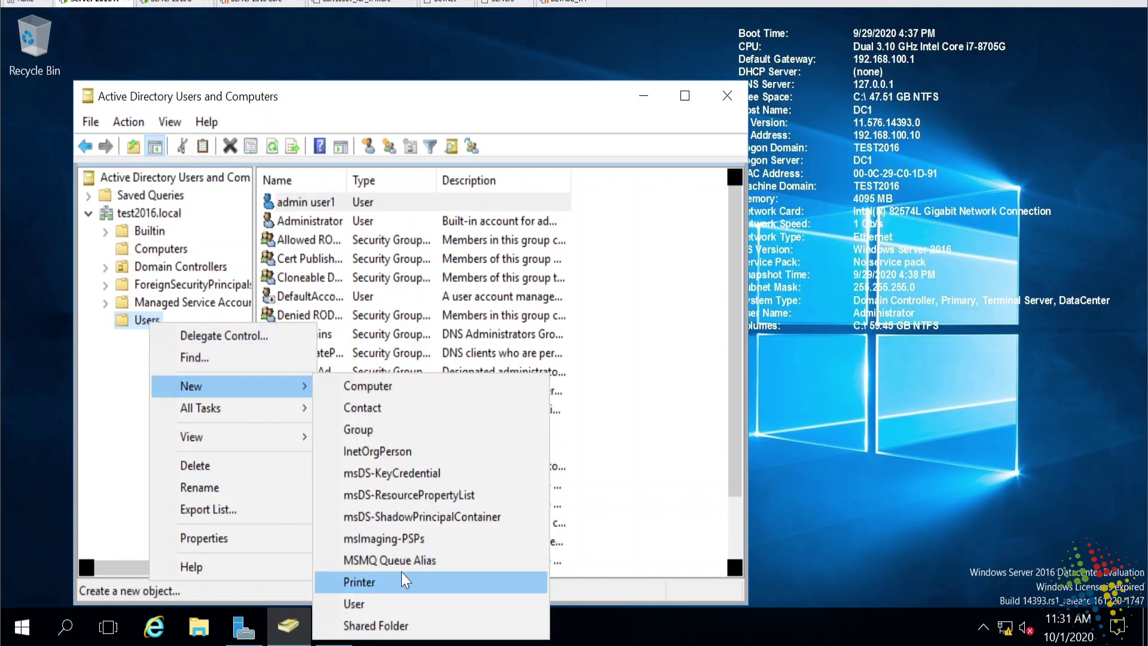
pyautogui.click(406, 422)
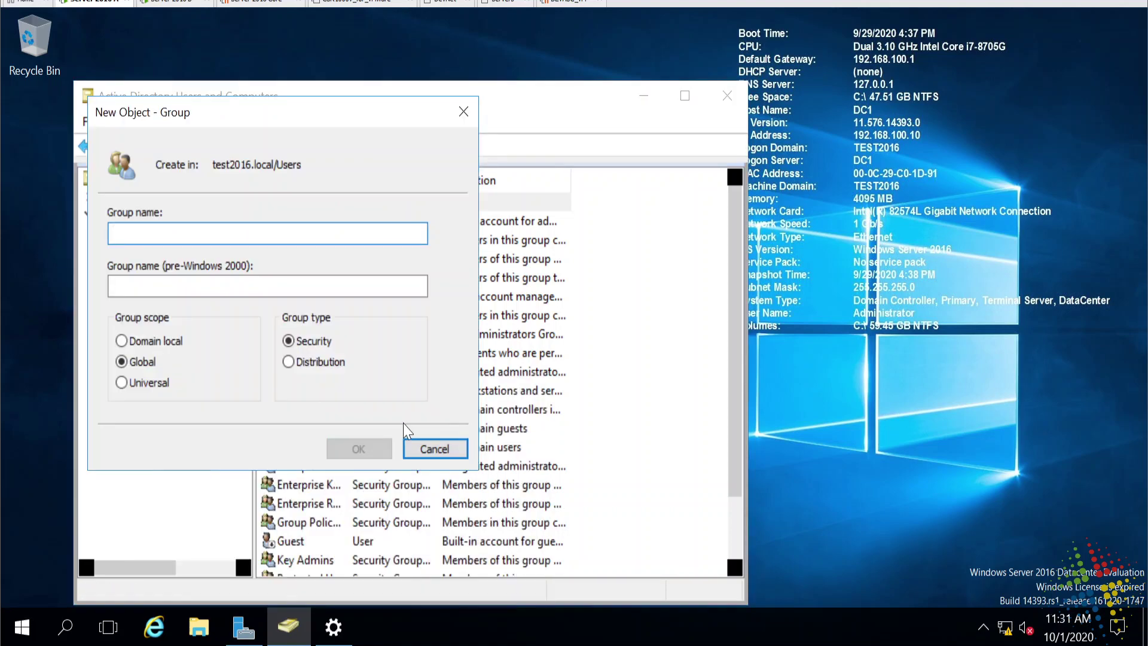
pyautogui.write('adminUsers')
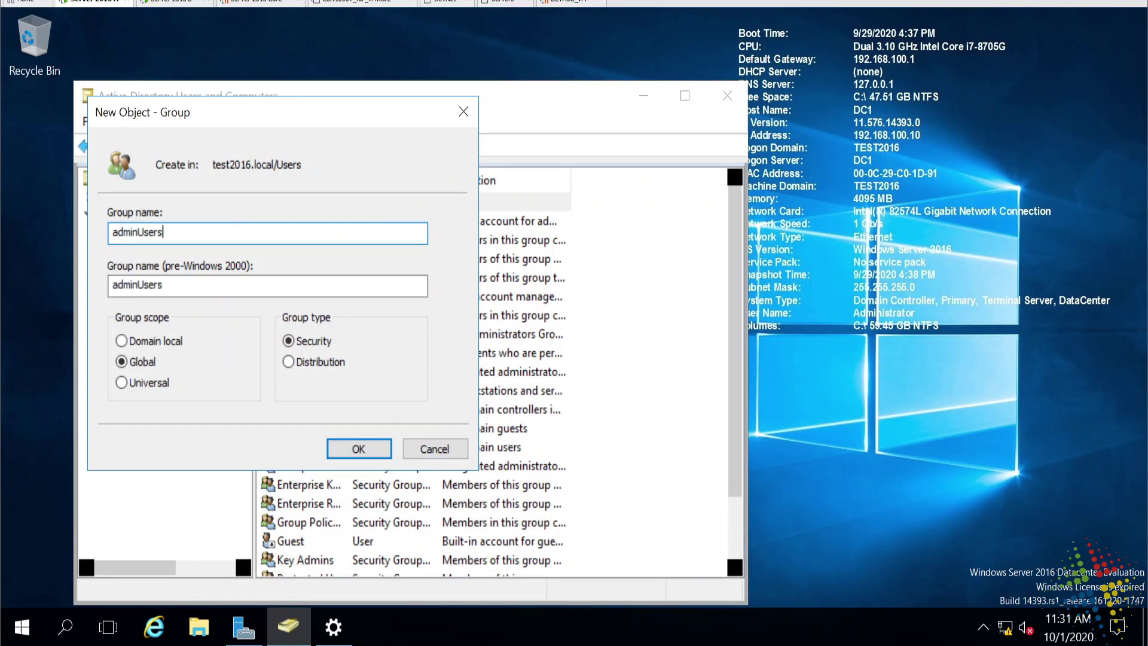
pyautogui.click(360, 450)
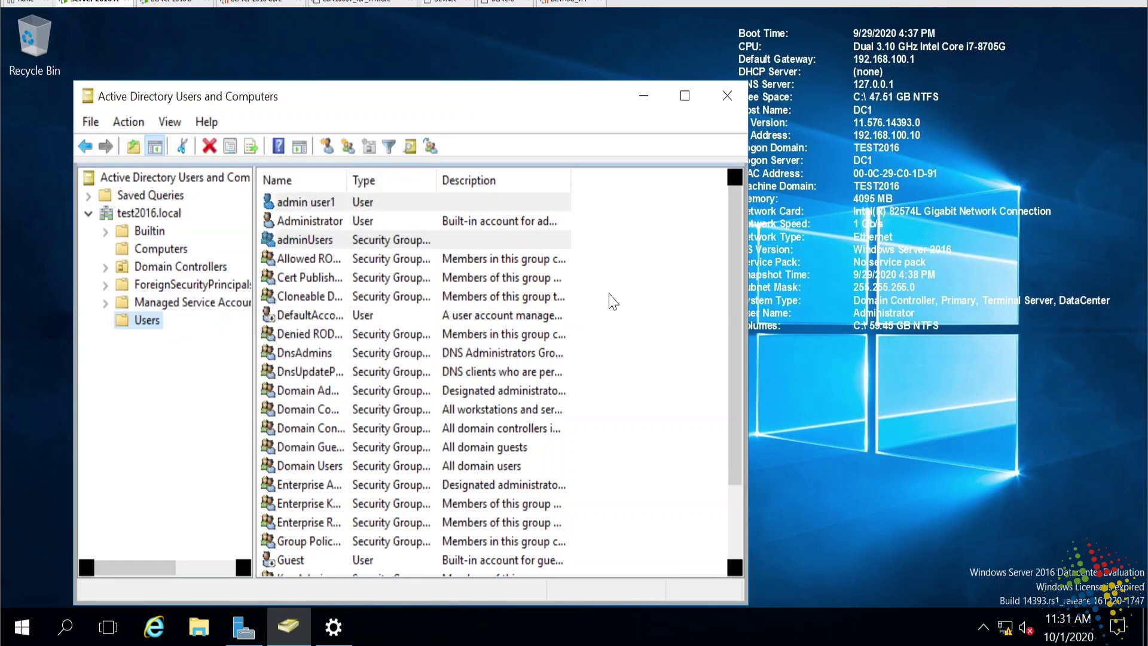
# Add adminuser1 to the adminUsers group's Members list.
pyautogui.doubleClick(304, 240)
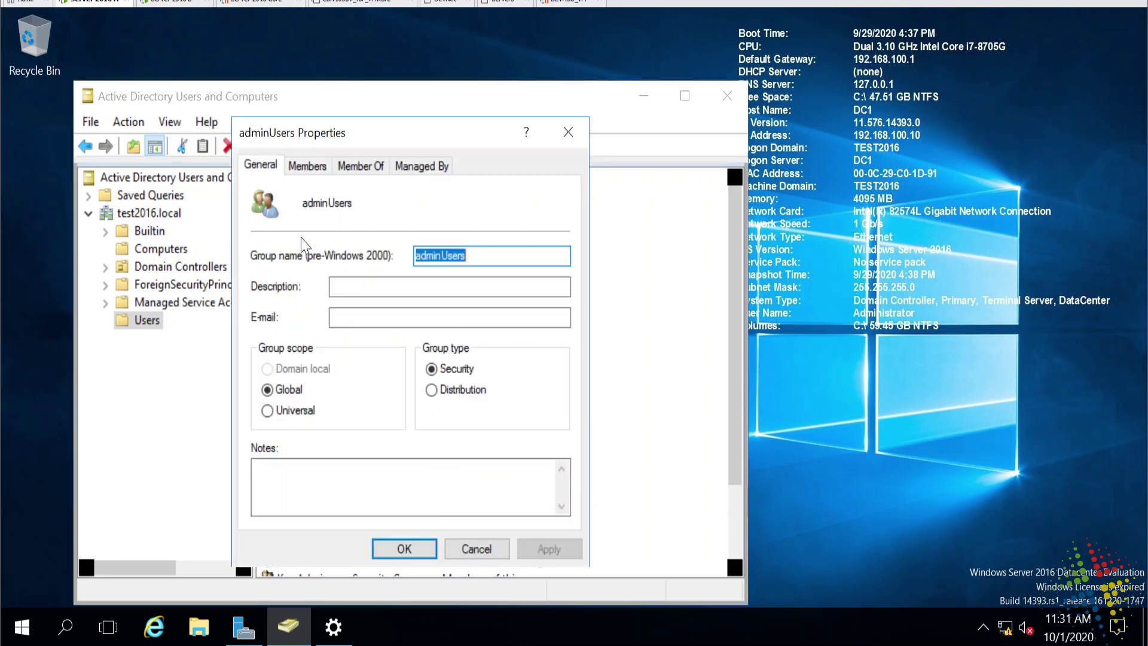
pyautogui.click(305, 167)
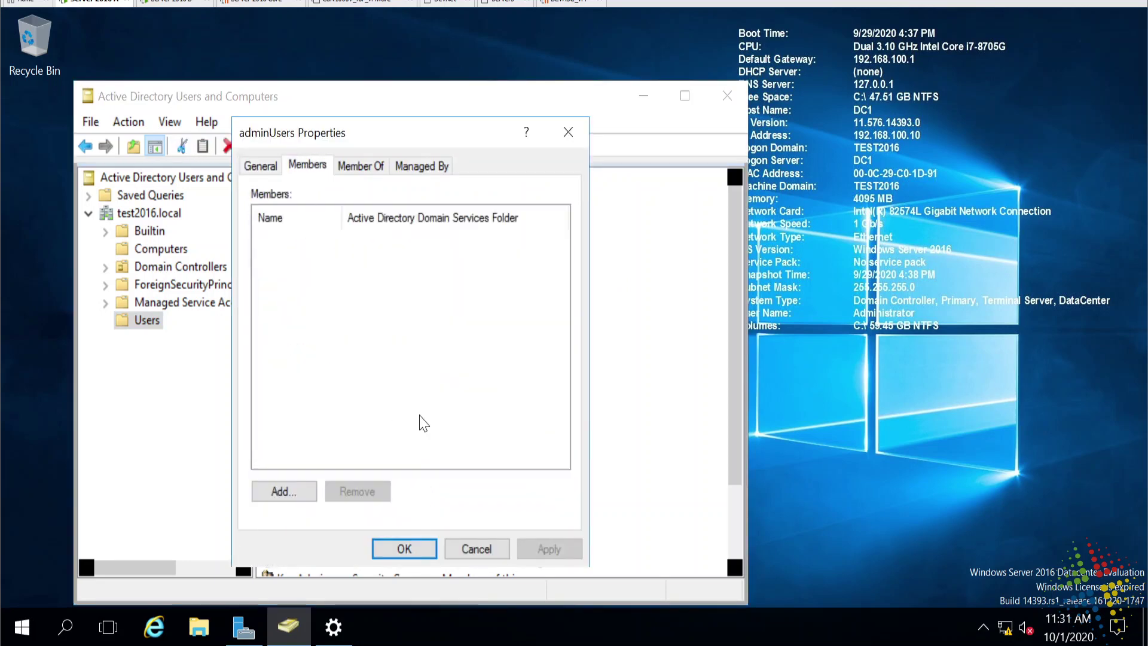
pyautogui.click(309, 493)
pyautogui.write('adminuser1')
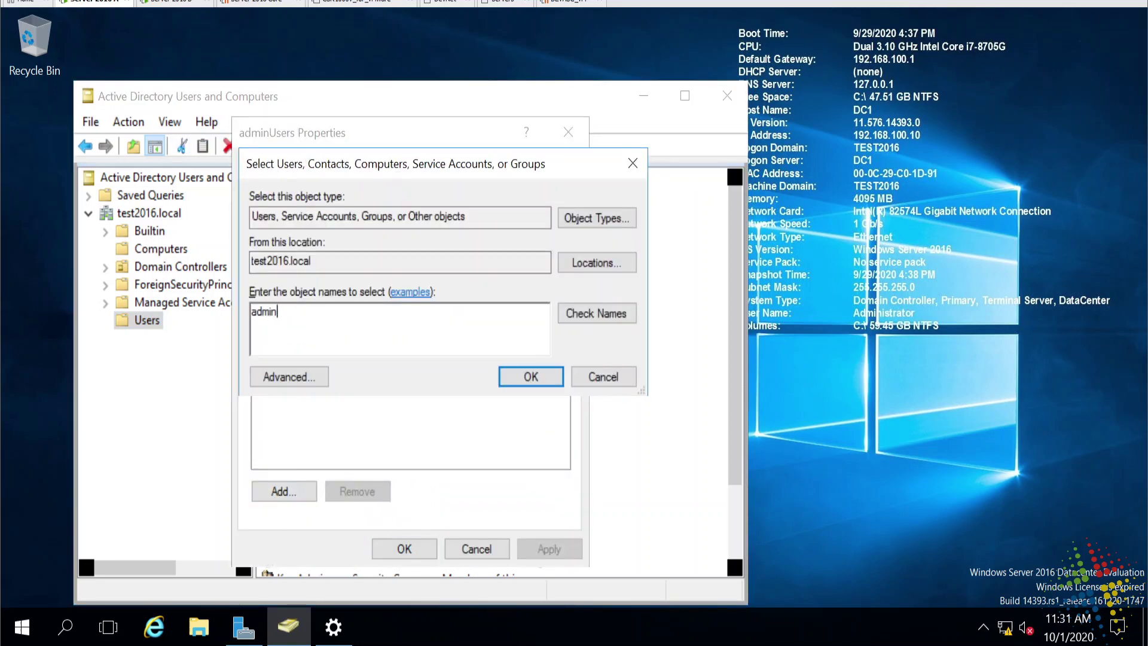
pyautogui.press('Return')
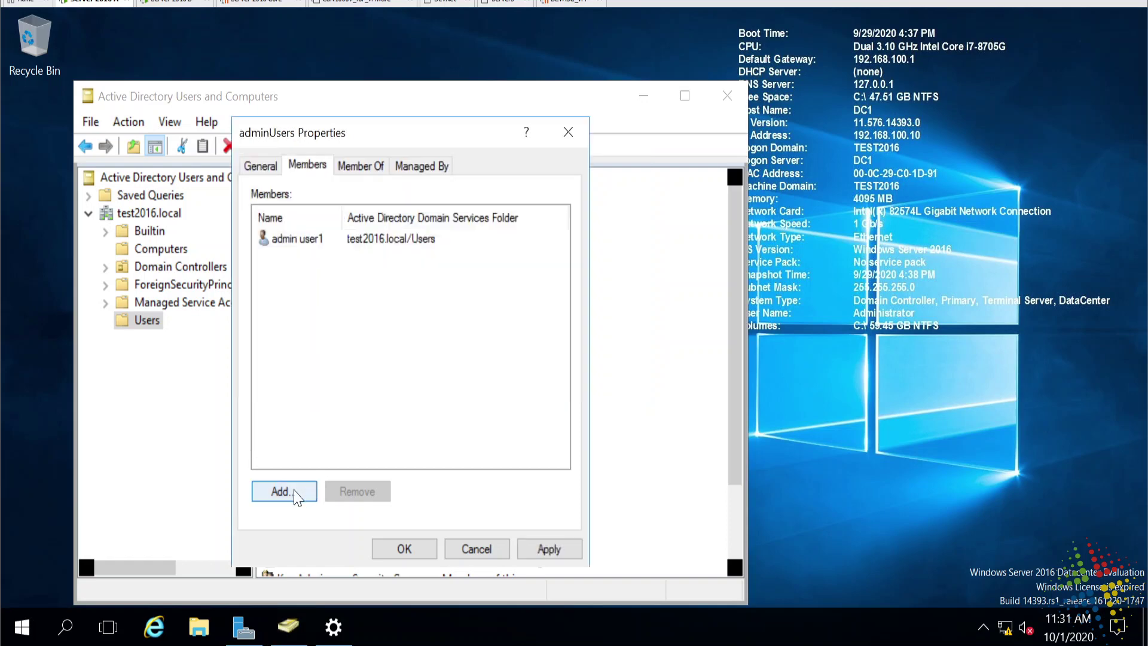
pyautogui.click(258, 168)
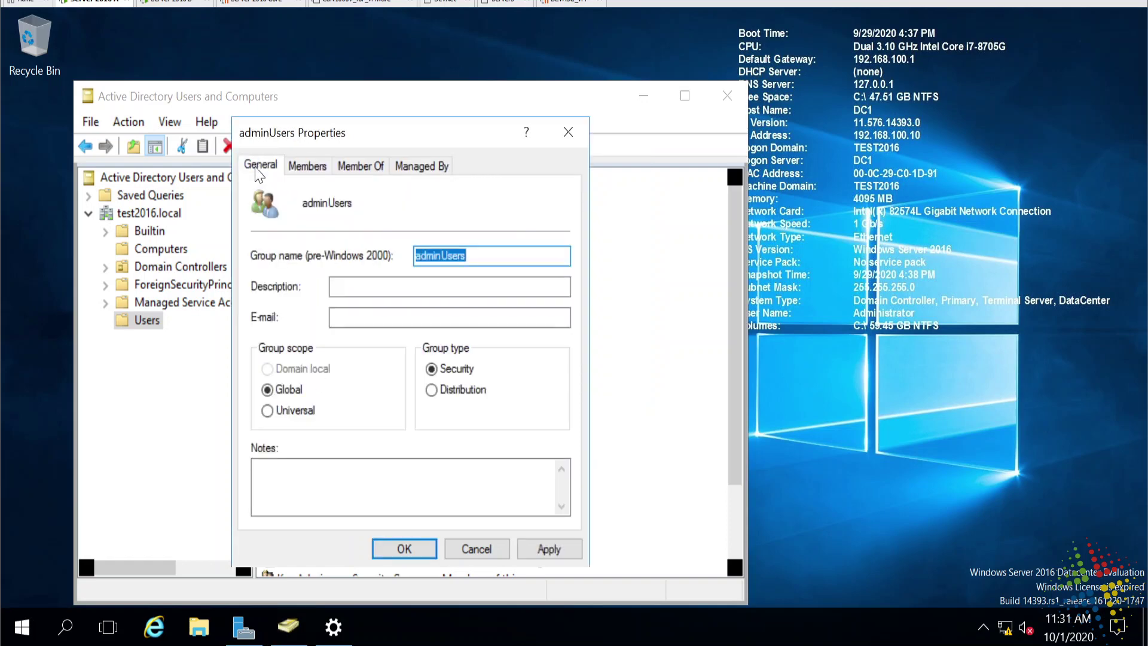
# Save the adminUsers properties, then switch to the second server's session and open Start.
pyautogui.click(401, 548)
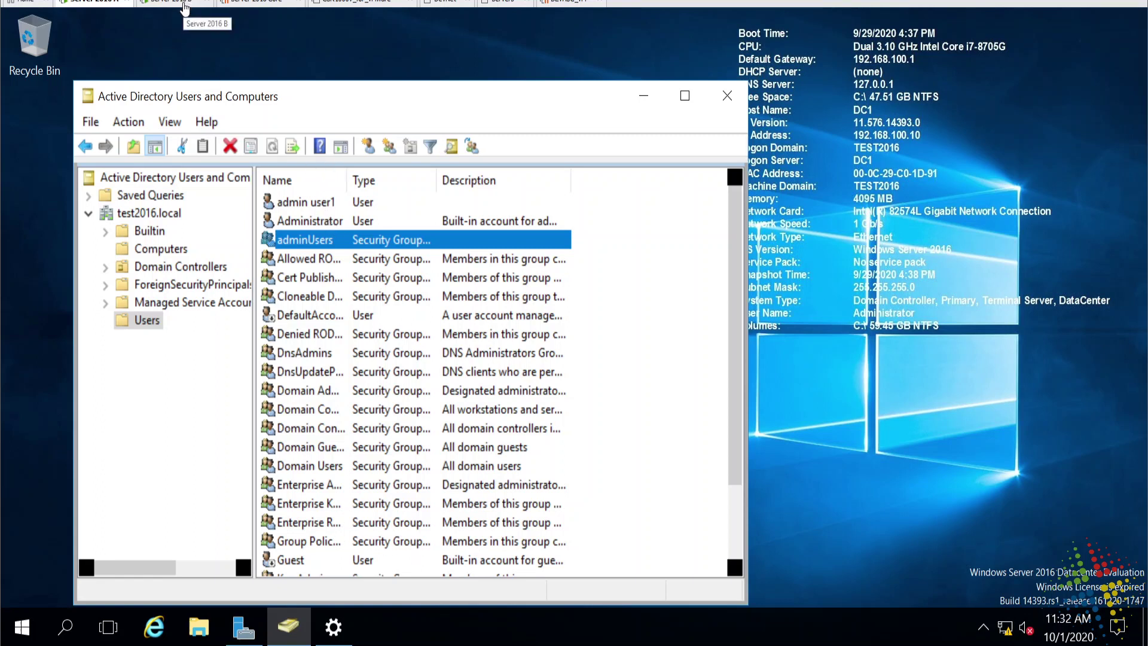
pyautogui.click(185, 9)
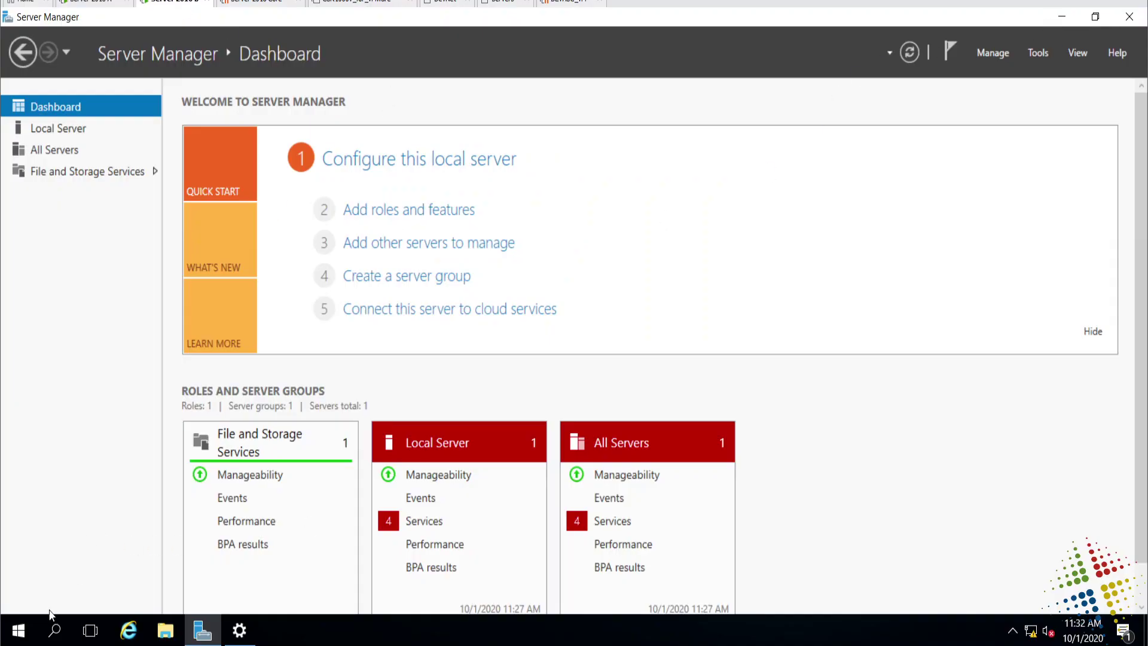
pyautogui.click(22, 628)
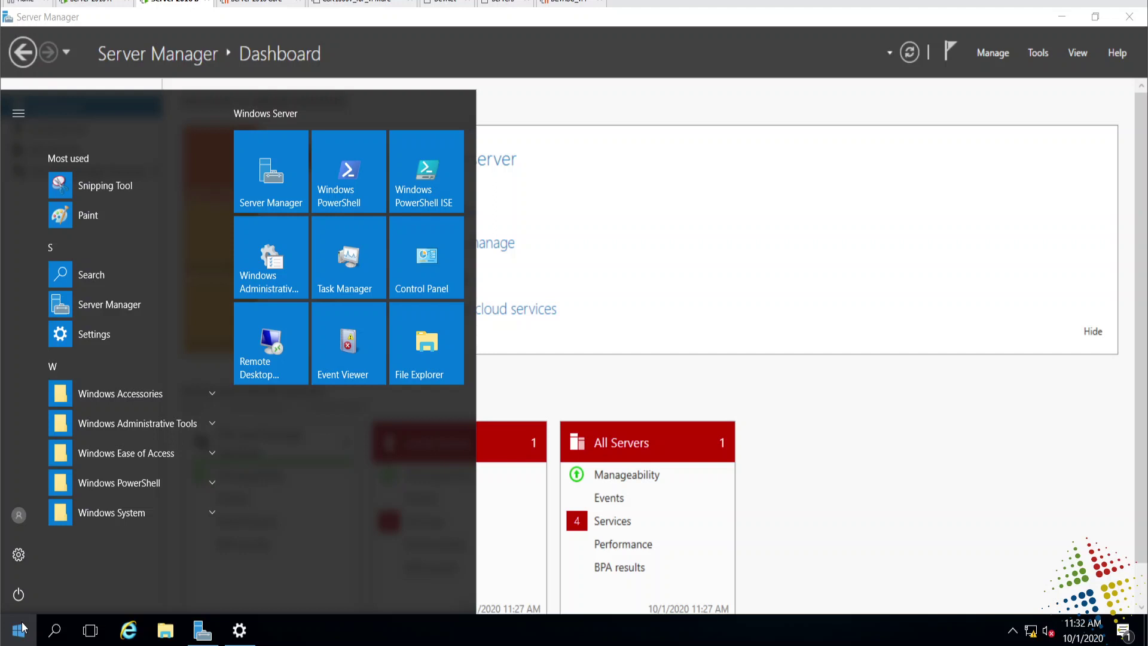
# Launch Computer Management via 'compm' and add adminuser1 to the local Administrators group.
pyautogui.write('compm')
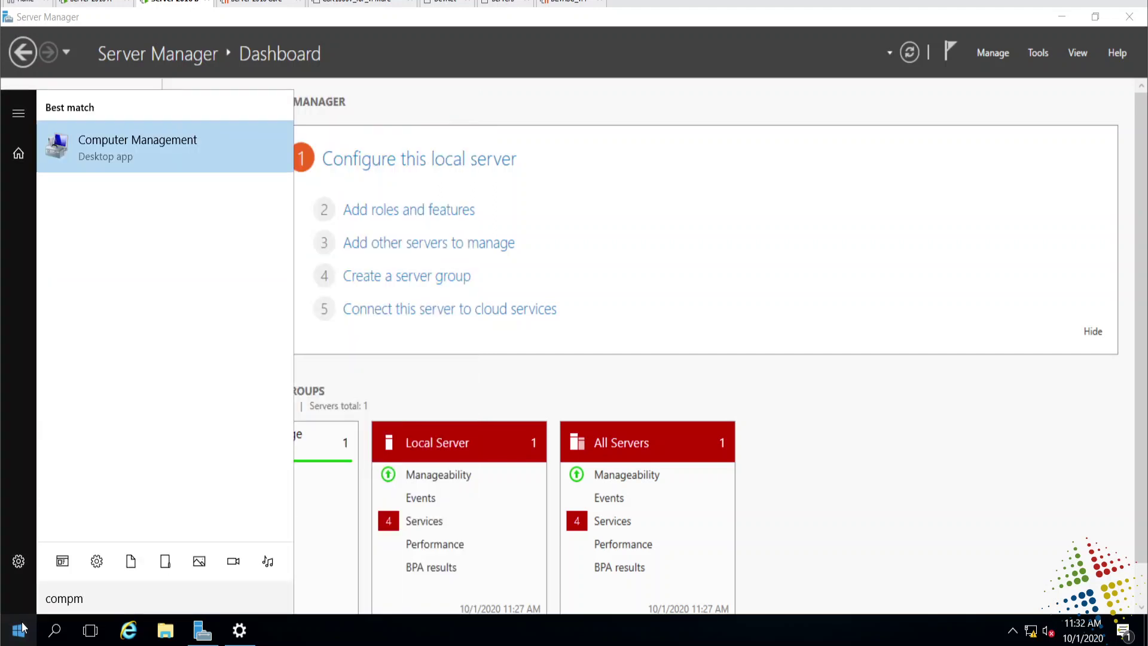
pyautogui.press('Return')
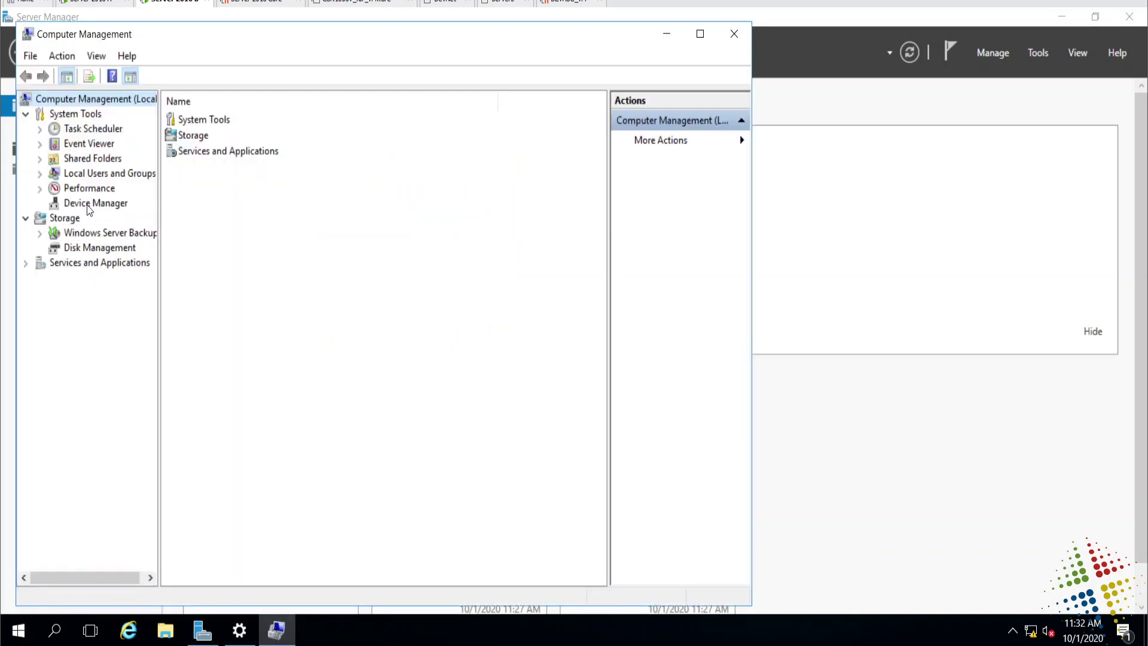
pyautogui.doubleClick(93, 177)
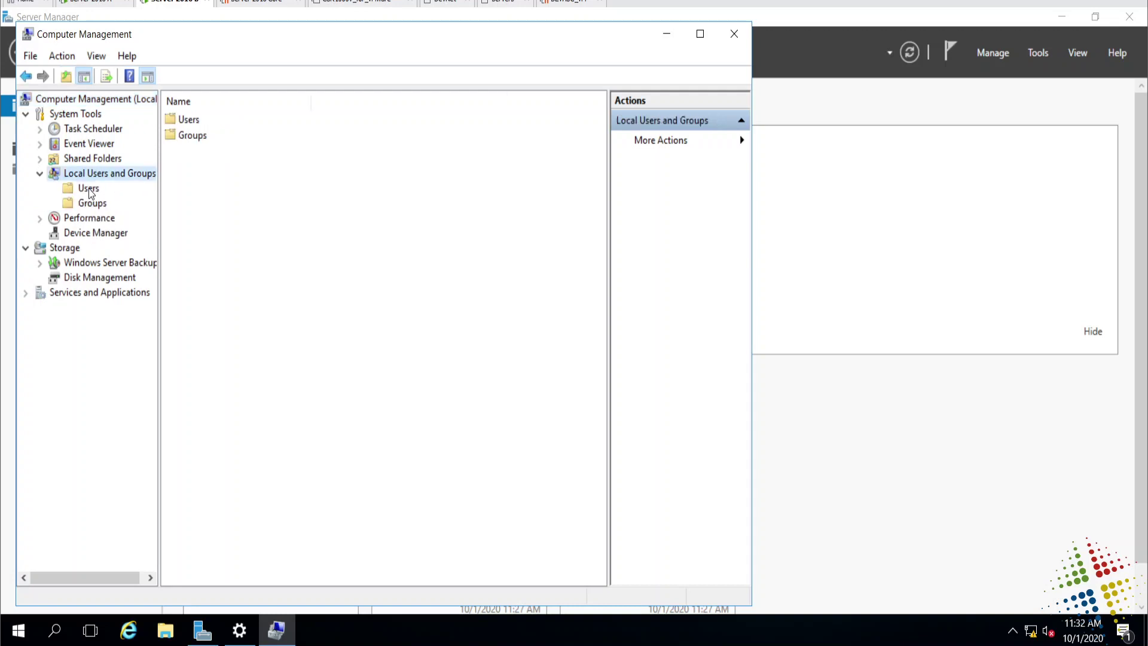
pyautogui.click(88, 188)
pyautogui.click(92, 203)
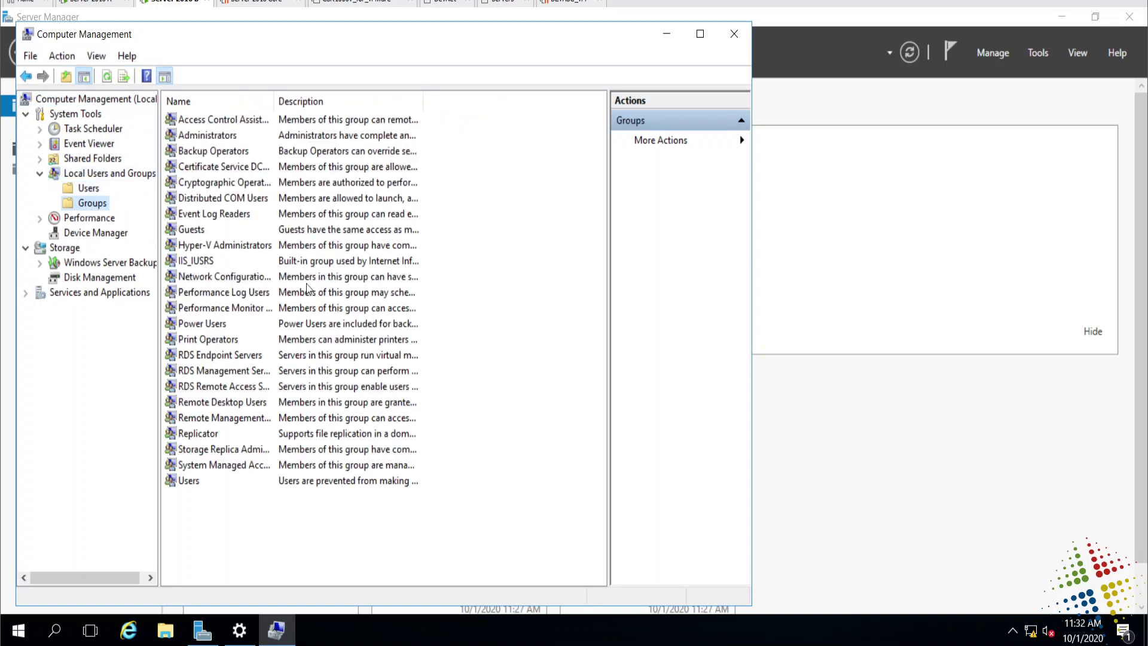
pyautogui.doubleClick(233, 136)
pyautogui.click(281, 451)
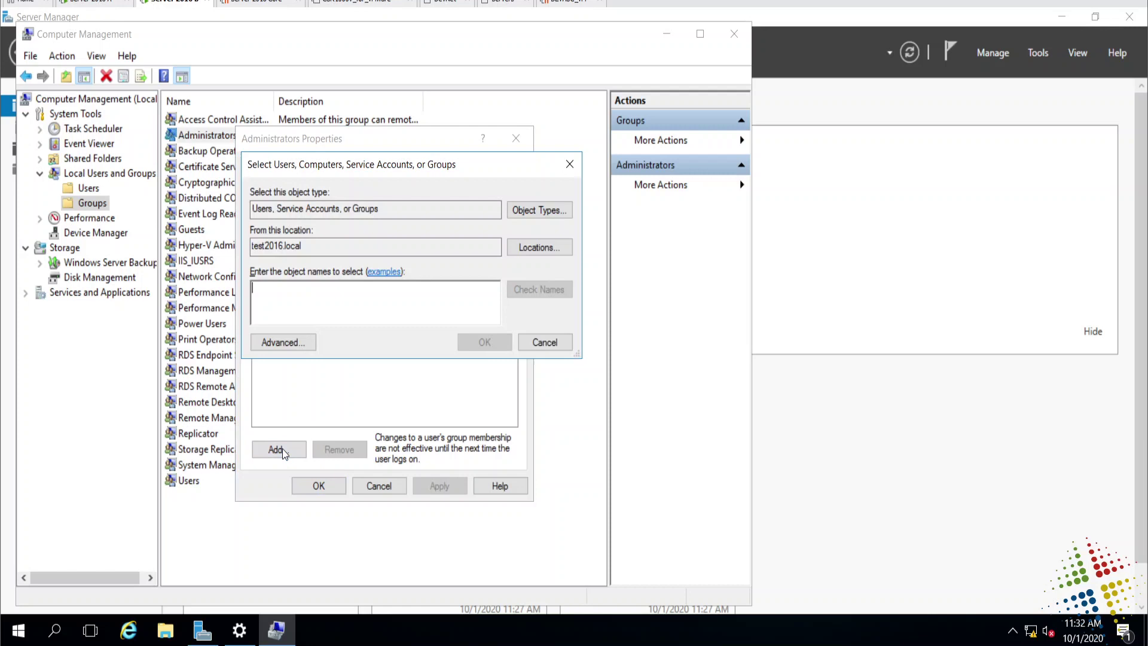
pyautogui.write('adm')
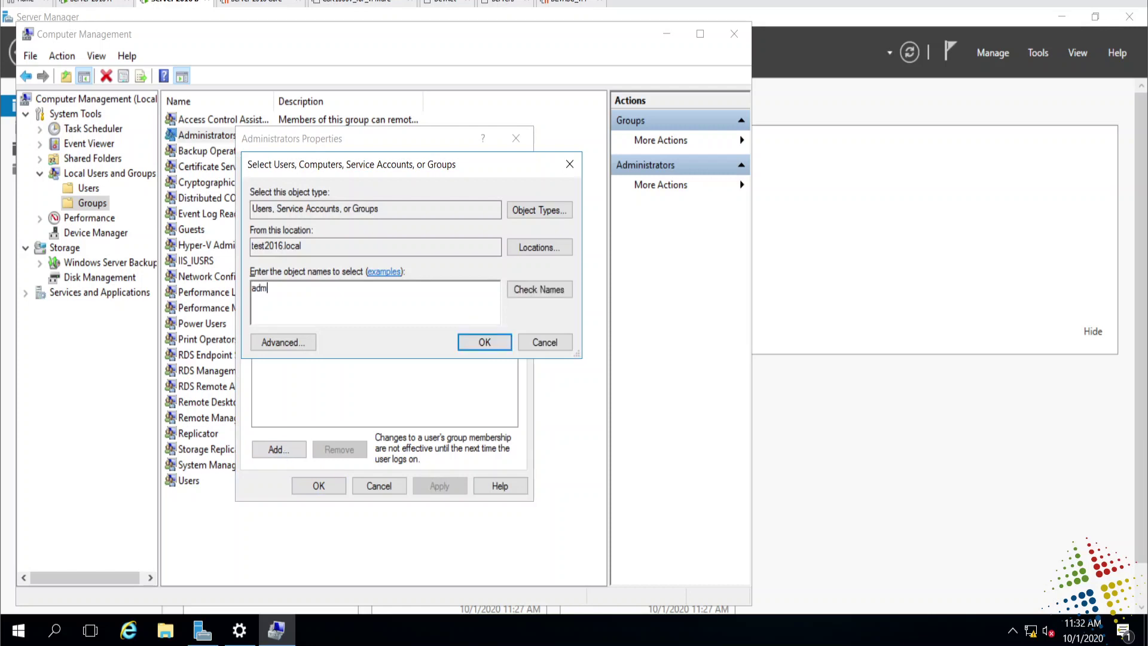
pyautogui.write('inuser1')
pyautogui.press('Return')
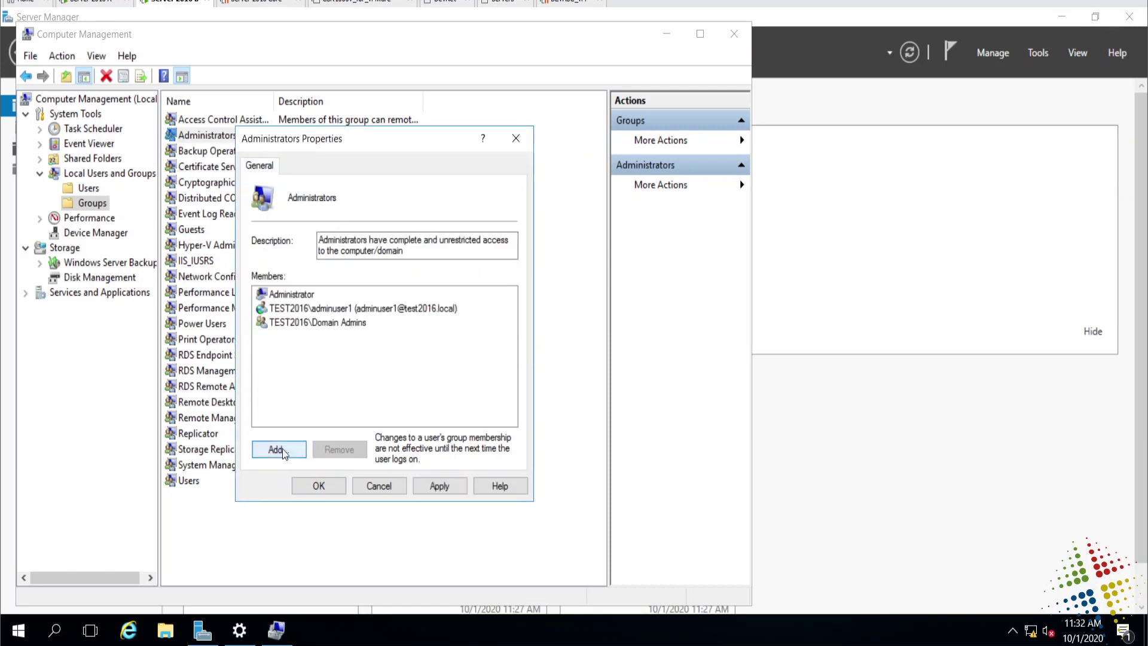
pyautogui.click(312, 488)
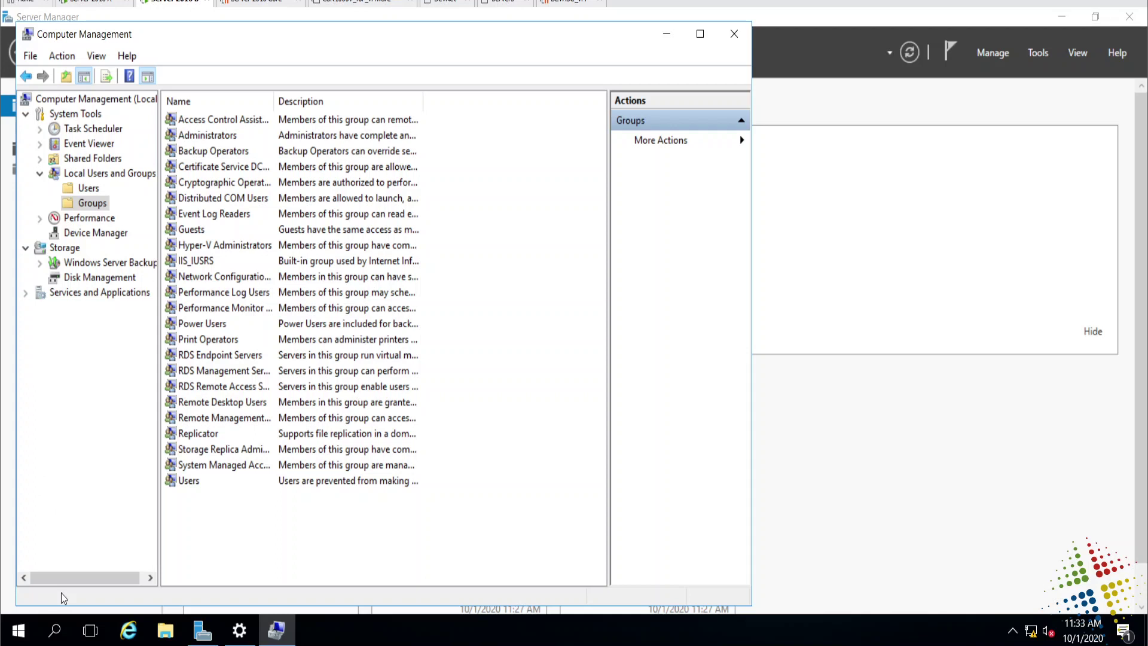
# Sign out of the administrator session and choose to sign in as another user.
pyautogui.click(18, 631)
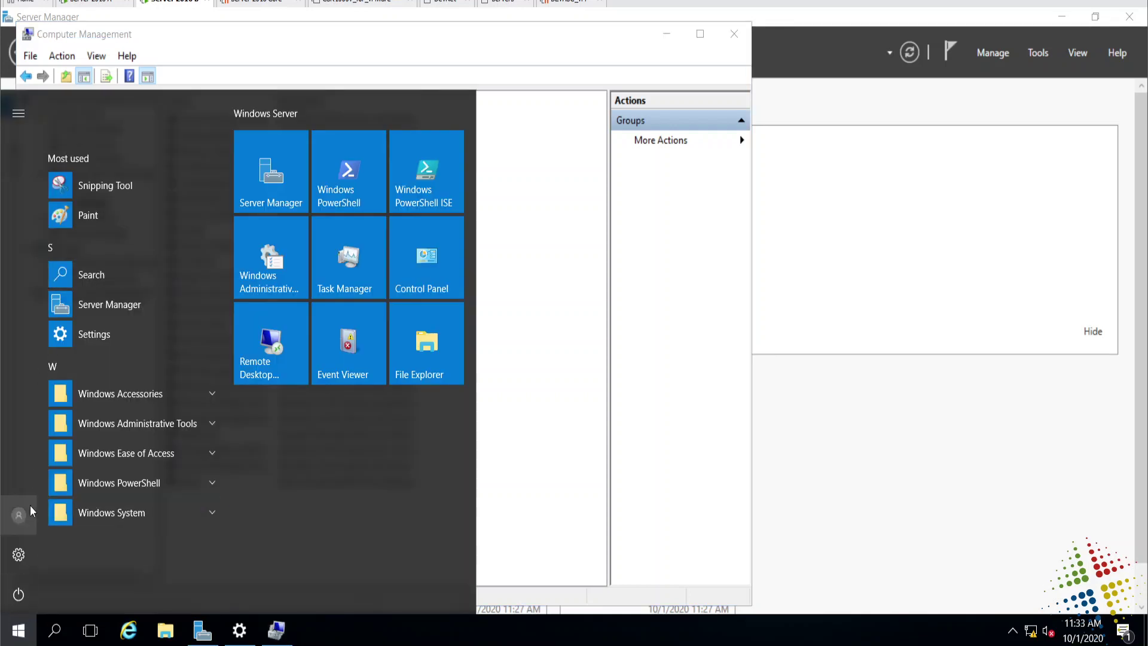
pyautogui.click(24, 509)
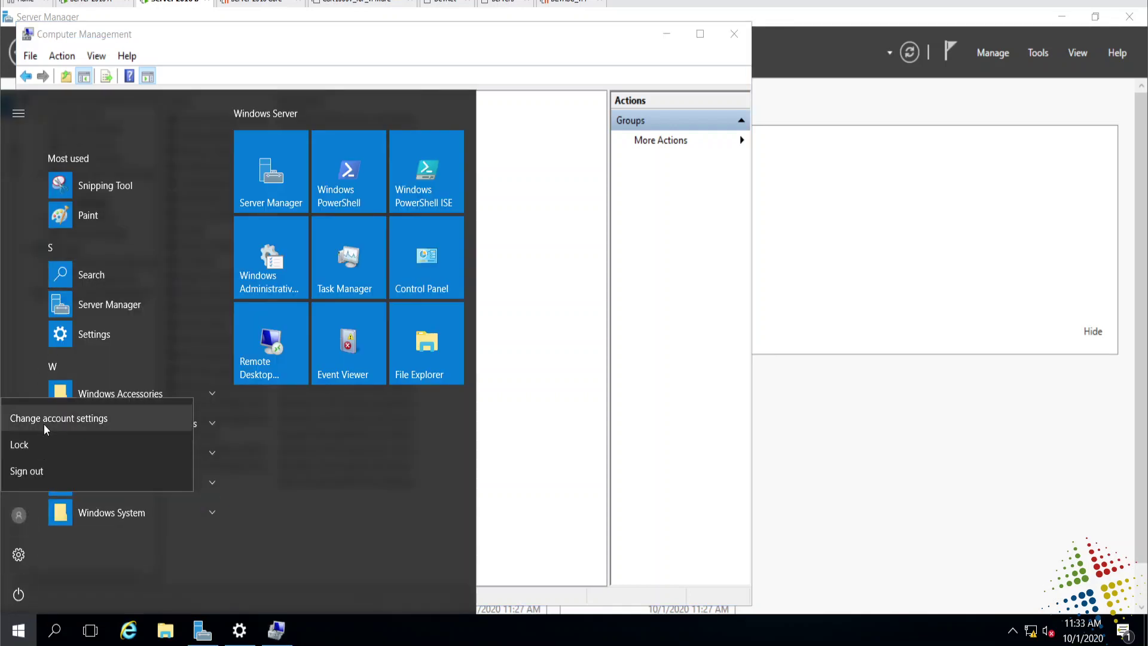
pyautogui.click(43, 479)
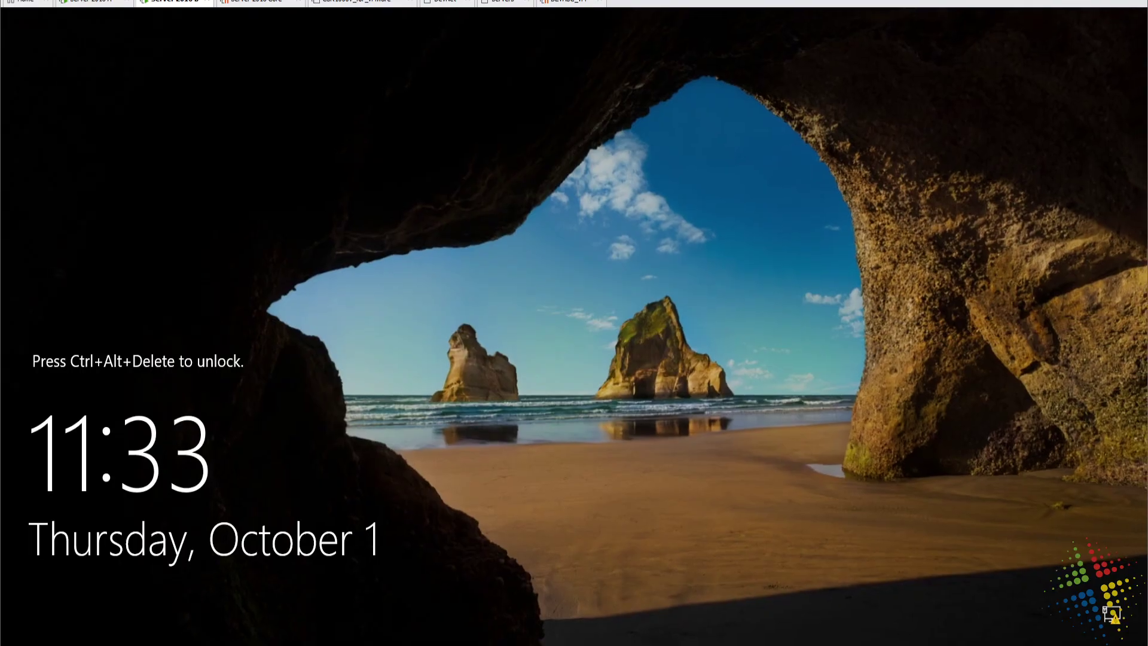
pyautogui.hotkey('ctrl', 'alt', 'Delete')
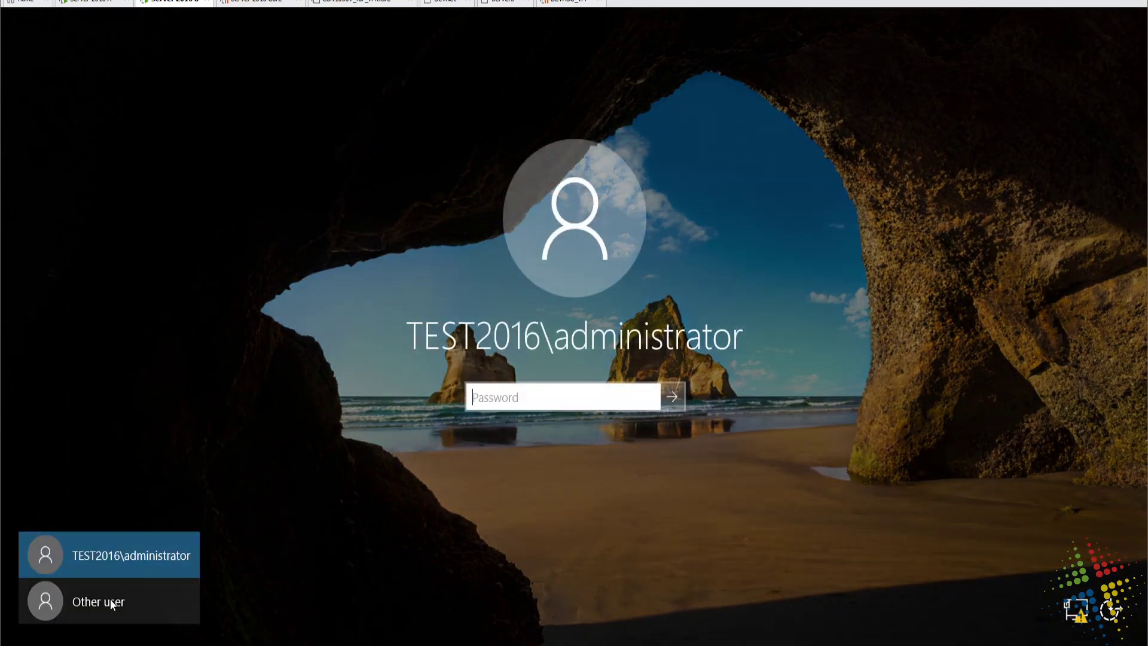
pyautogui.click(110, 599)
# Try signing in as adminuser1 with the old password, getting an incorrect-password error.
pyautogui.write('admi')
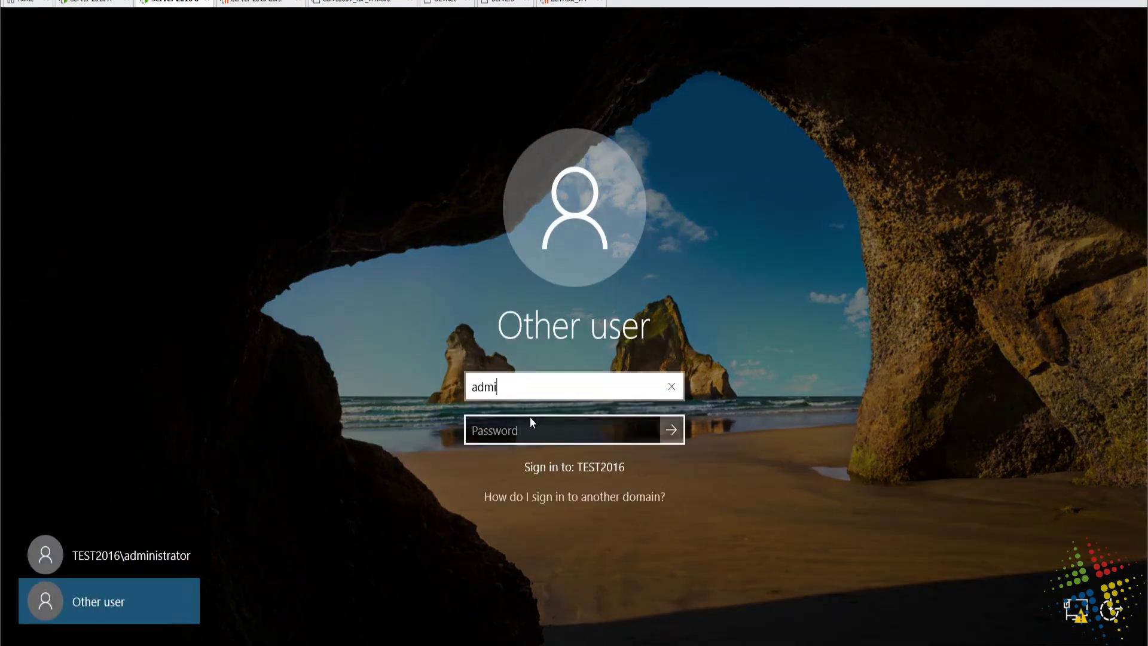
pyautogui.write('nuser1')
pyautogui.press('Tab')
pyautogui.write('***')
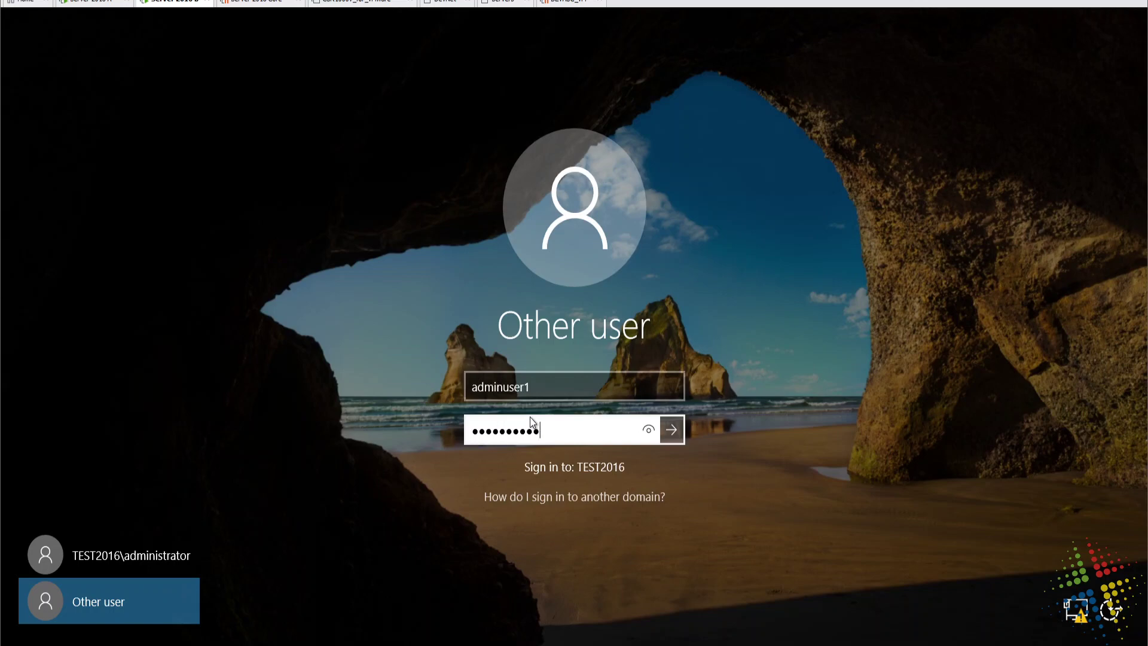
pyautogui.press('Return')
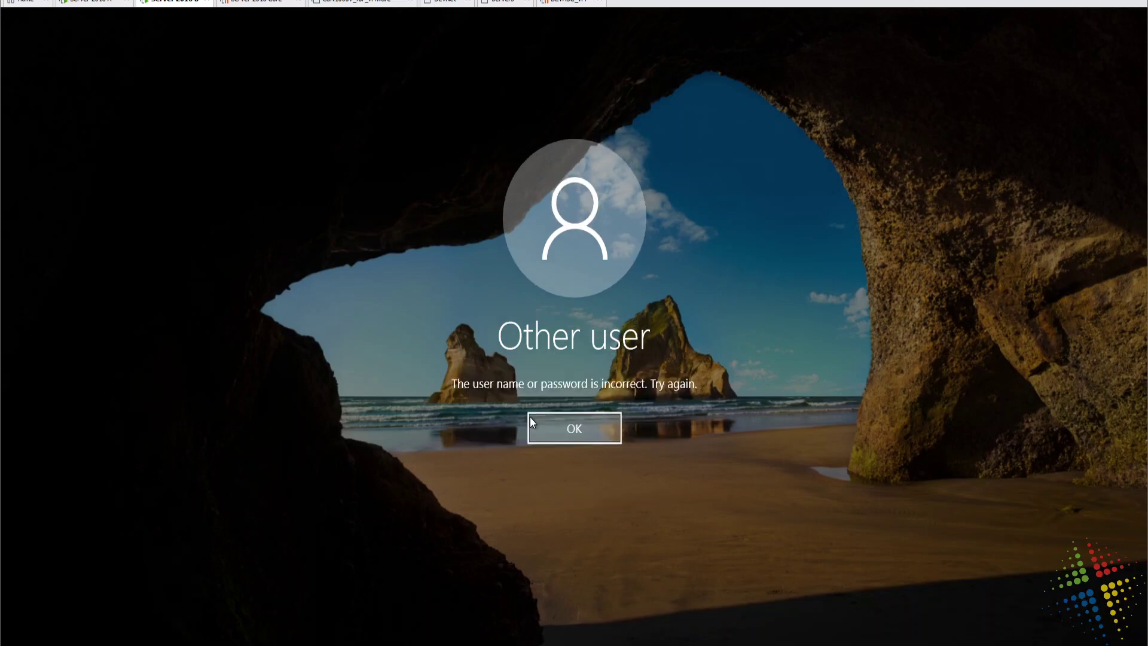
pyautogui.press('Return')
pyautogui.write('*****')
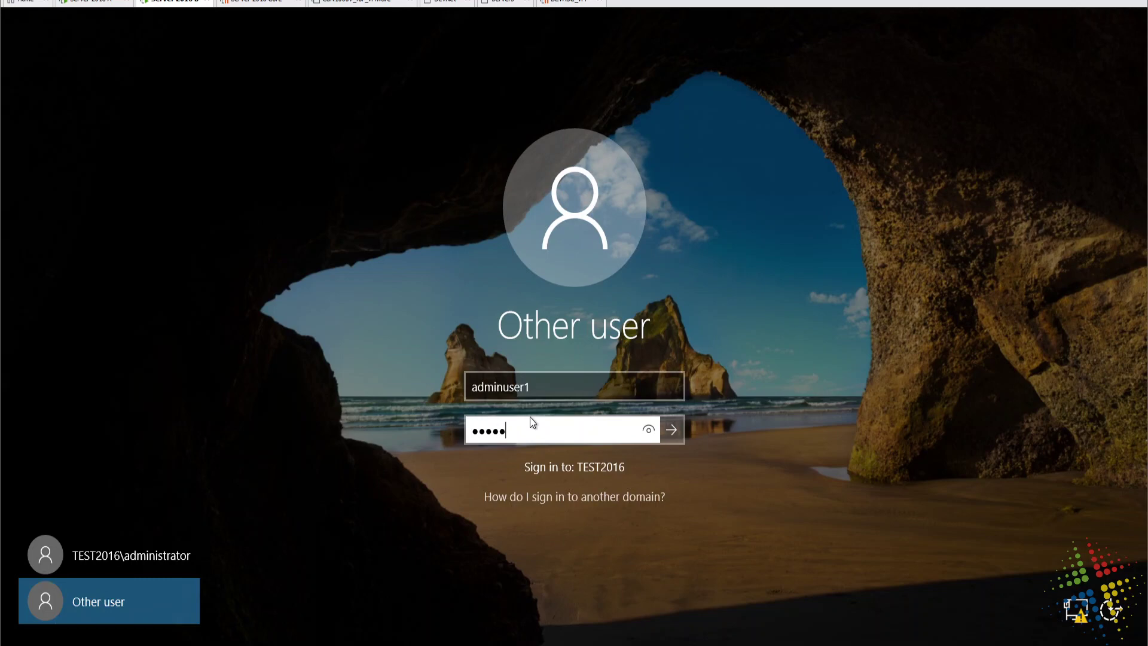
pyautogui.press('Return')
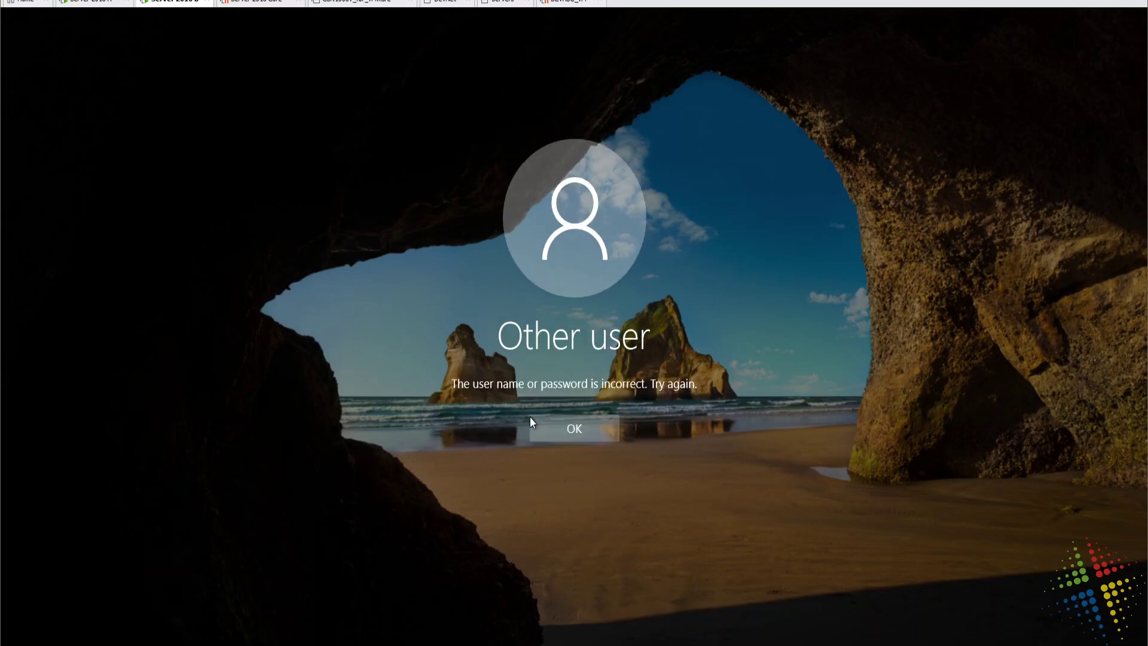
# Retry adminuser1's sign-in with a revealed password, which is rejected again.
pyautogui.click(561, 425)
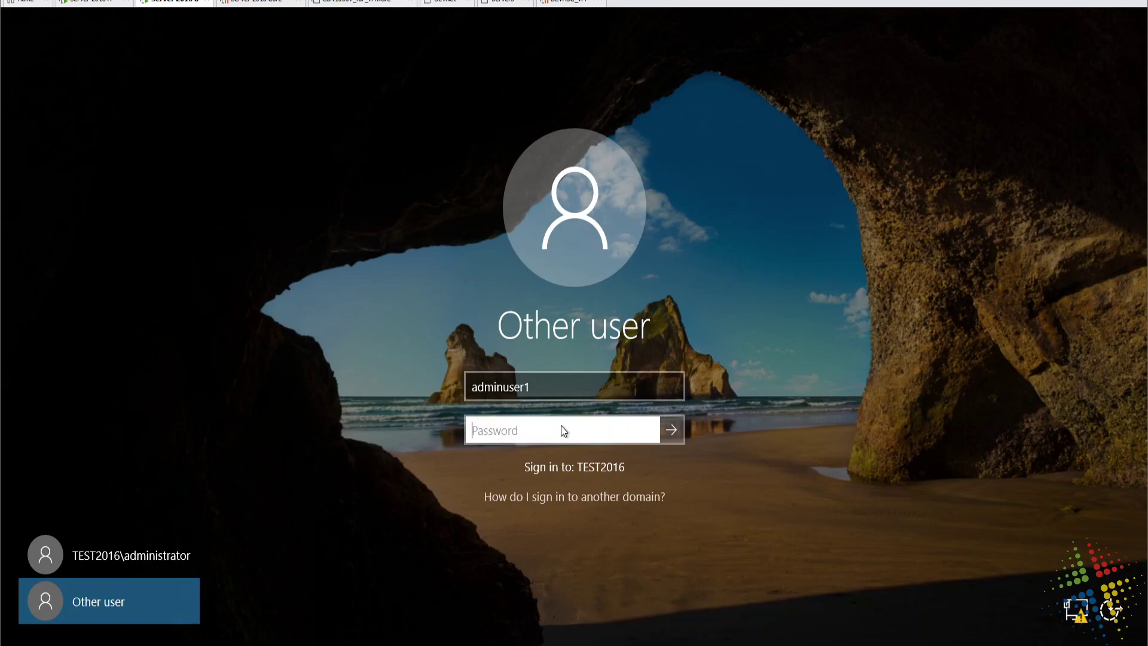
pyautogui.write('********')
pyautogui.write('01')
pyautogui.click(649, 431)
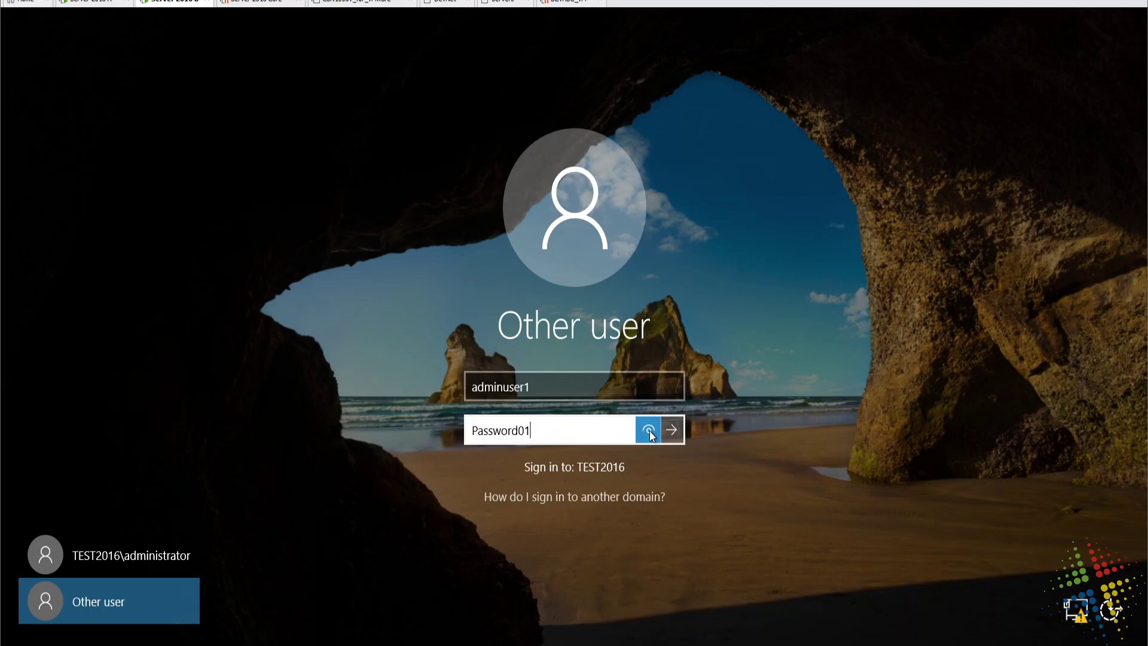
pyautogui.click(680, 430)
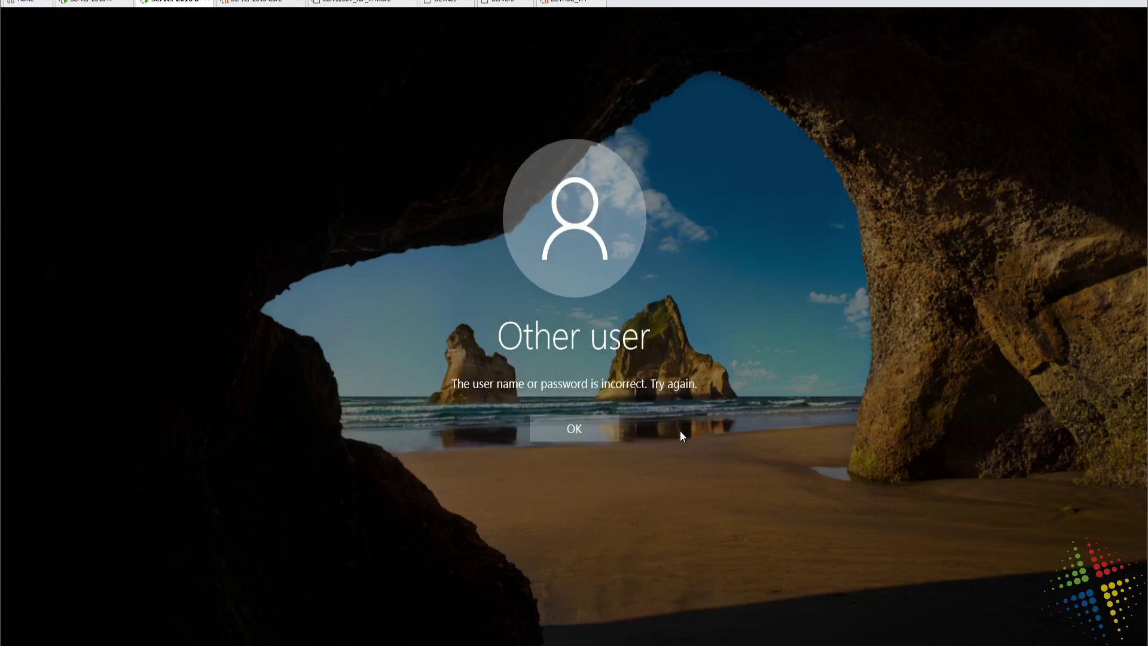
pyautogui.click(596, 439)
# On the domain controller, reset admin user1's password without requiring a change at next logon.
pyautogui.click(84, 3)
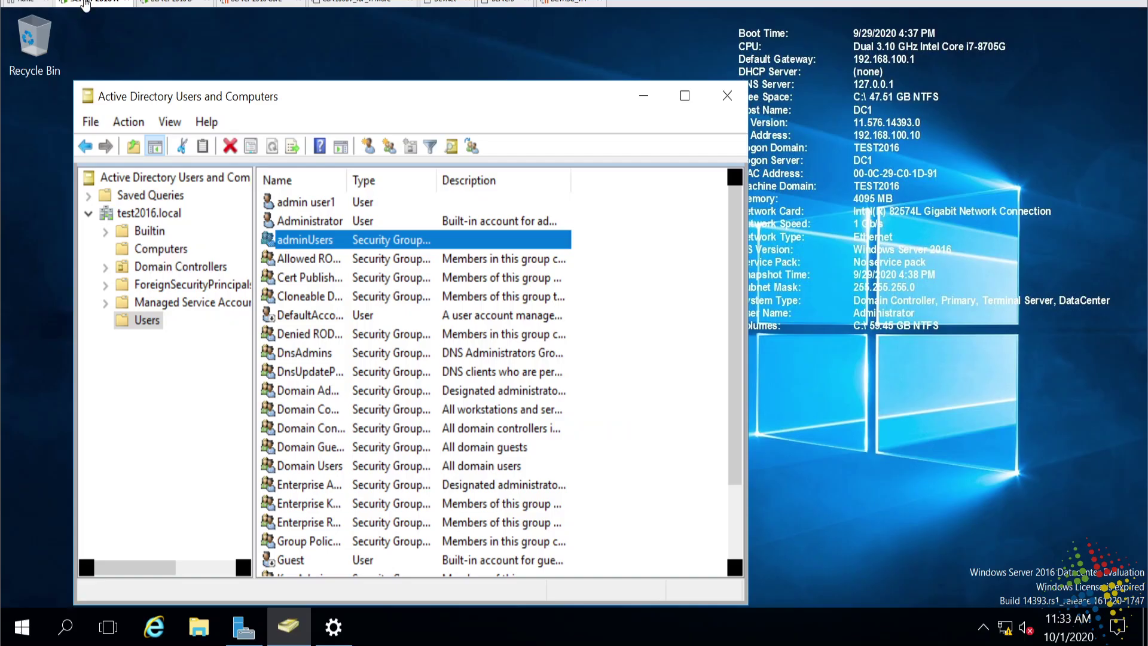
pyautogui.click(304, 205)
pyautogui.rightClick(307, 206)
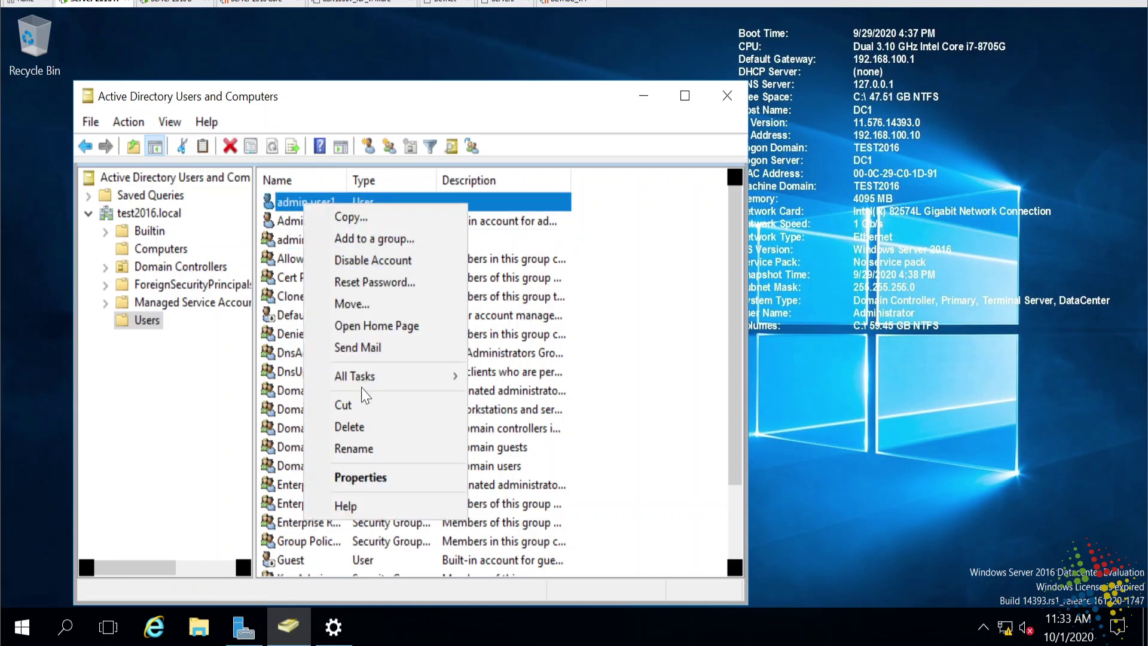
pyautogui.click(371, 278)
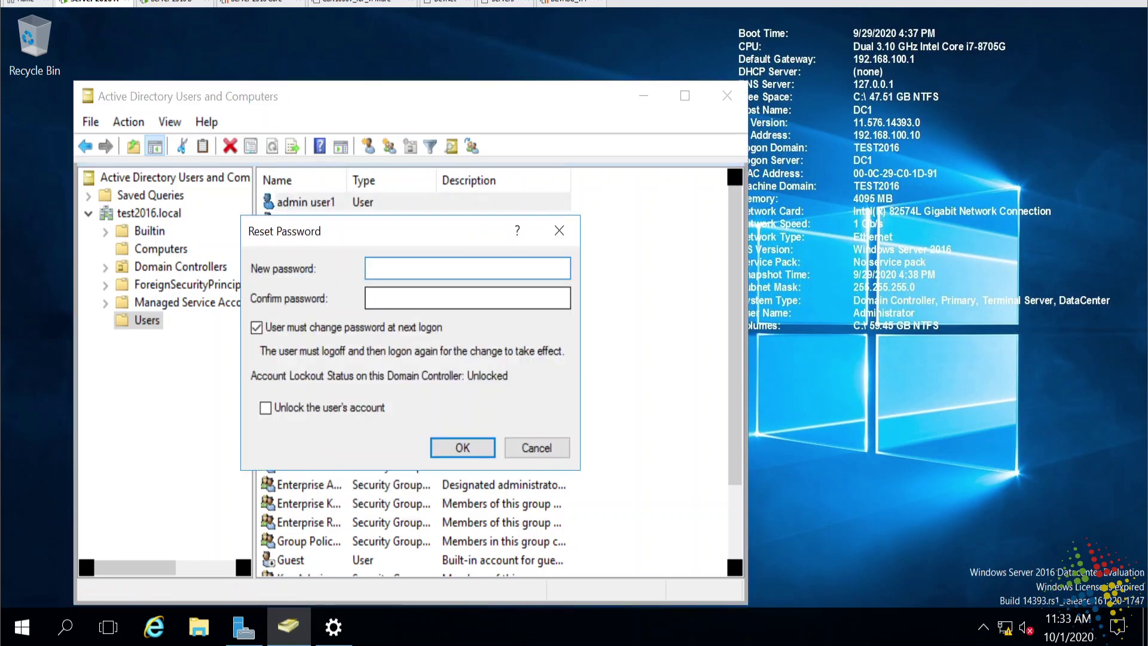
pyautogui.write('••••••••••')
pyautogui.press('Tab')
pyautogui.write('••••••••••')
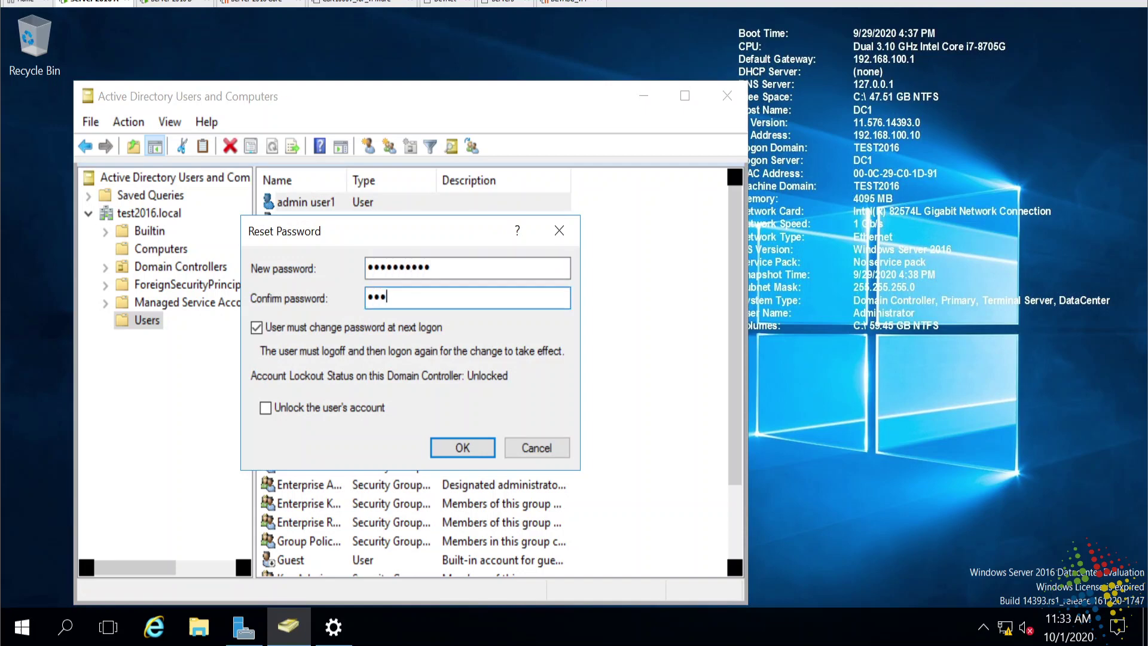
pyautogui.press('Tab')
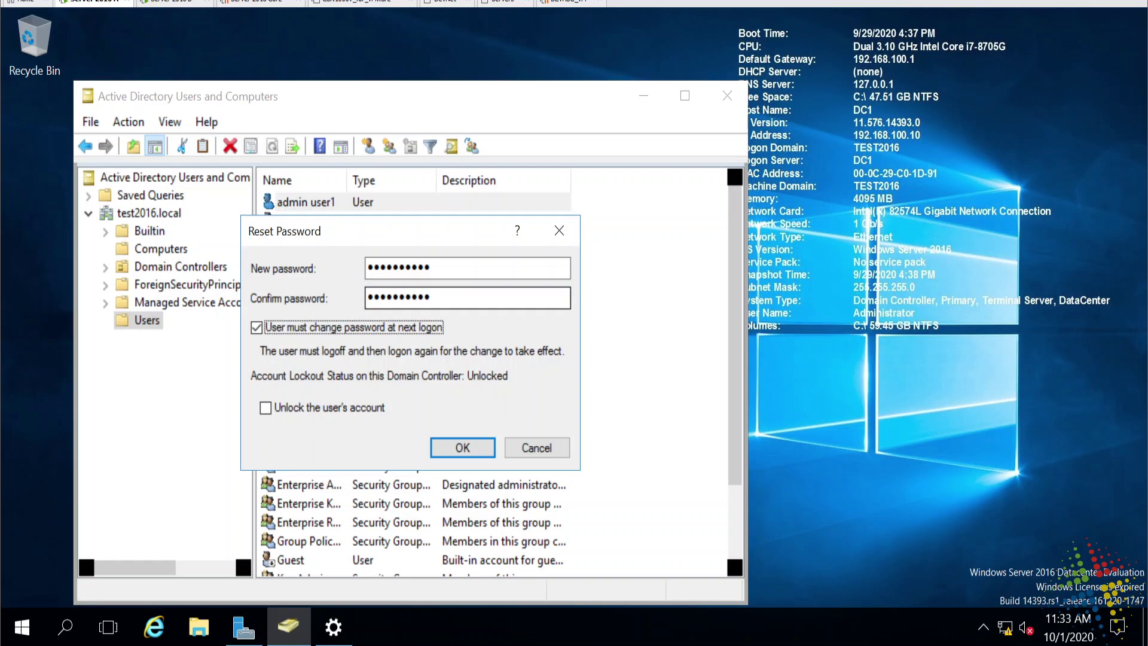
pyautogui.press('space')
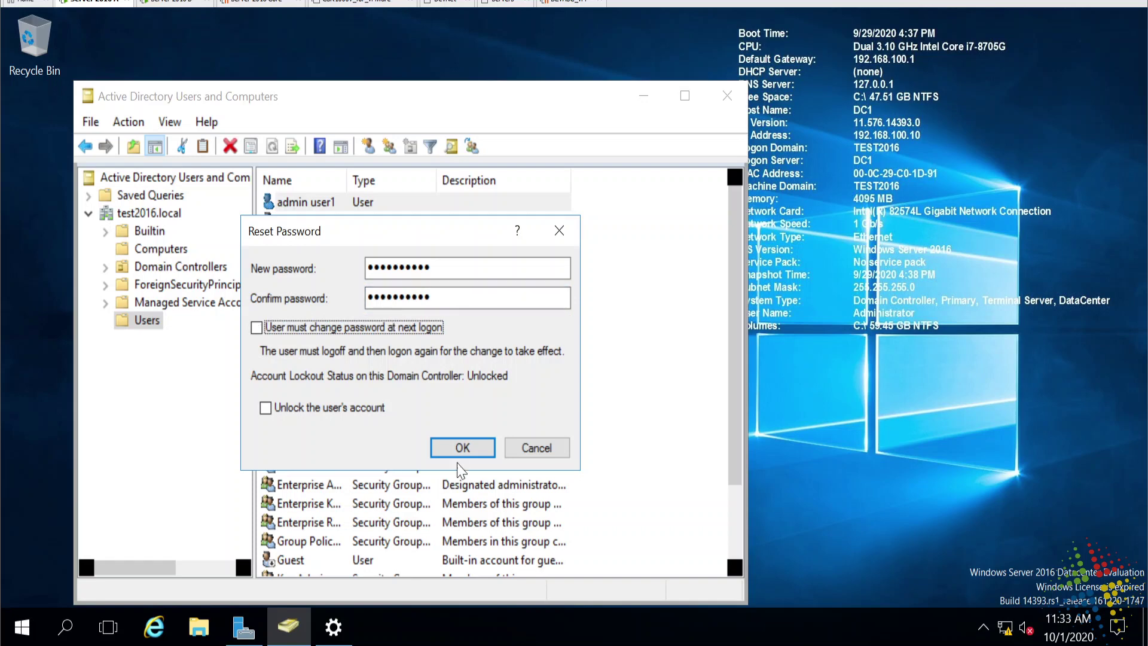
pyautogui.click(466, 450)
pyautogui.click(663, 398)
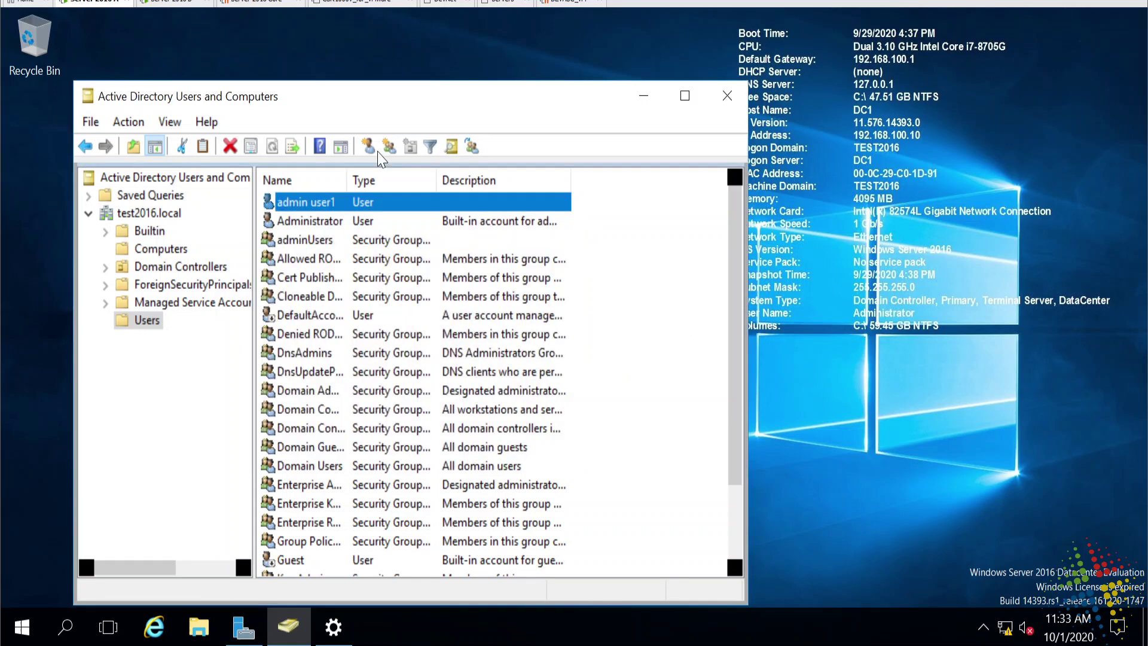
pyautogui.click(163, 3)
# Sign in as adminuser1 with the newly reset password.
pyautogui.click(559, 429)
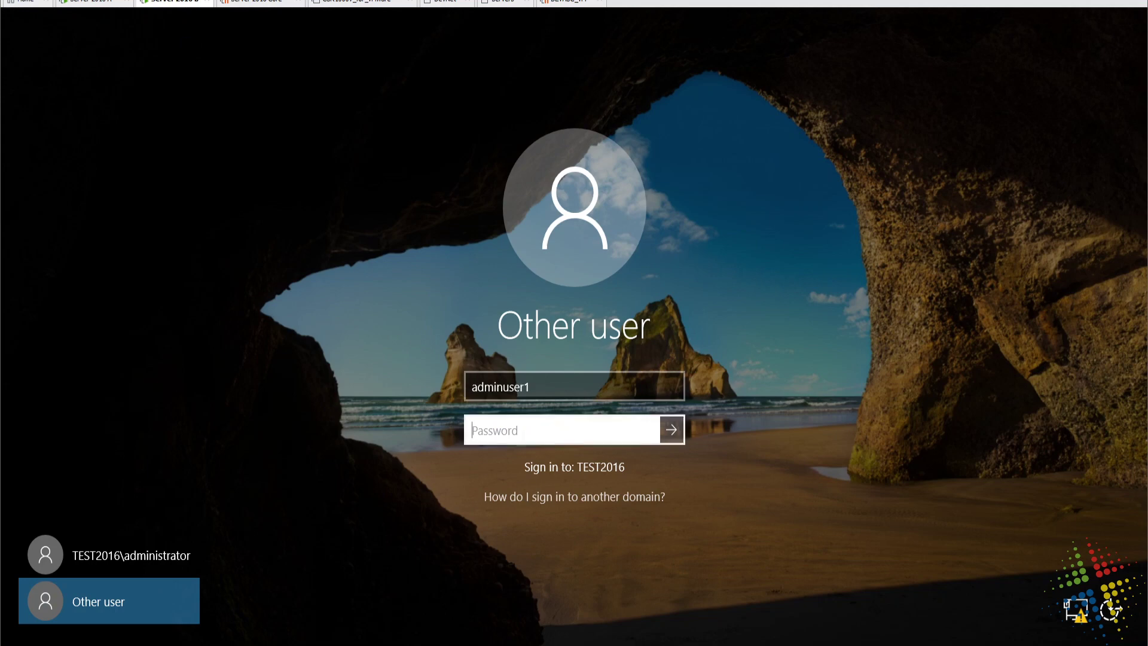
pyautogui.write('●●●●●●●●●●●')
pyautogui.click(651, 433)
pyautogui.press('Return')
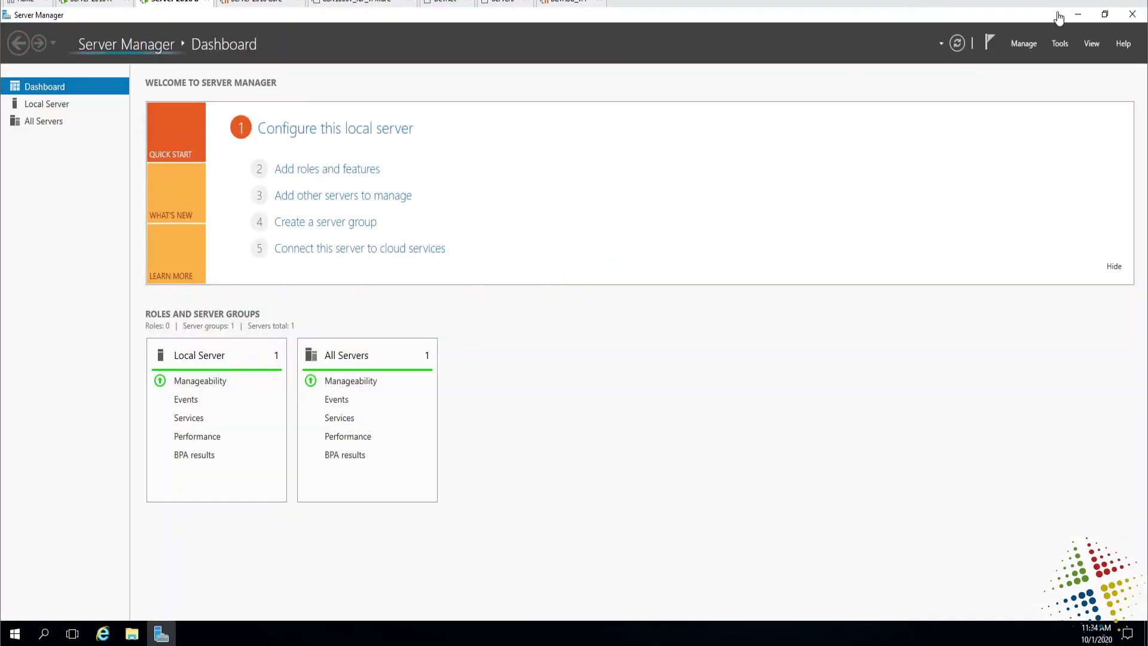
# Raise the desktop display scaling to 150%.
pyautogui.click(1079, 15)
pyautogui.rightClick(372, 198)
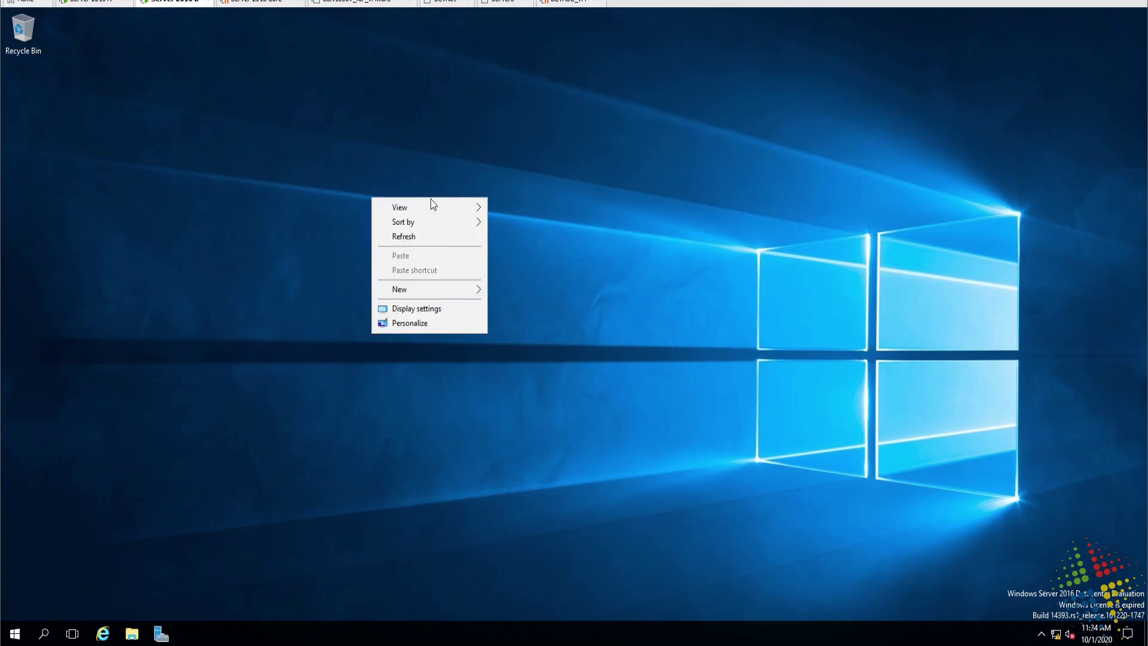
pyautogui.click(435, 308)
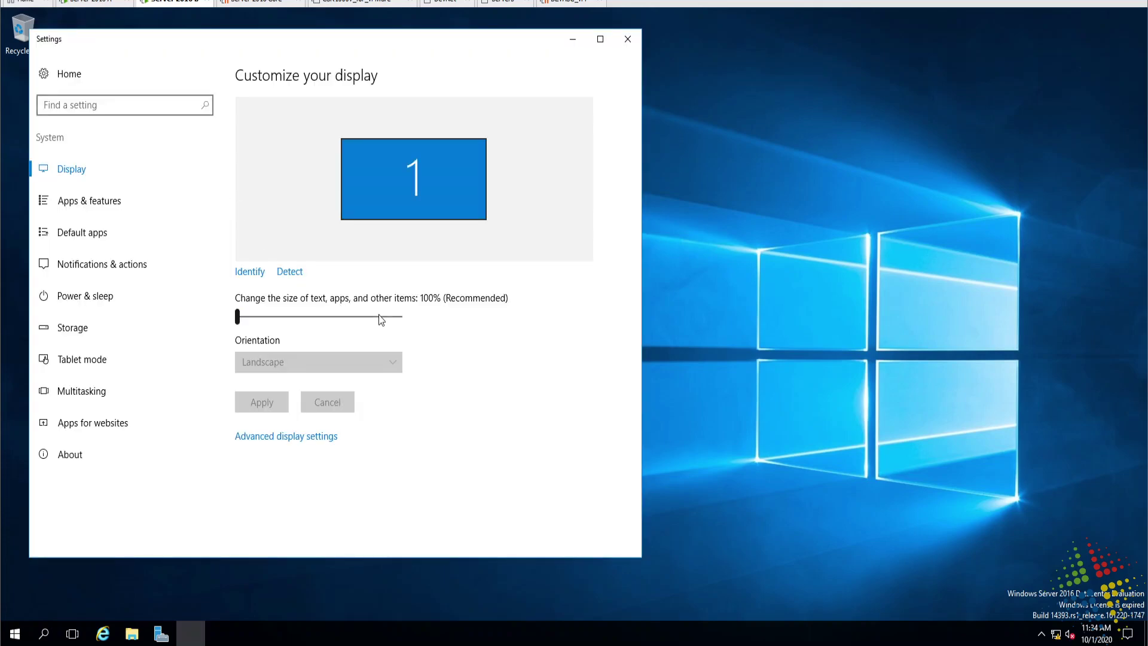
pyautogui.click(378, 315)
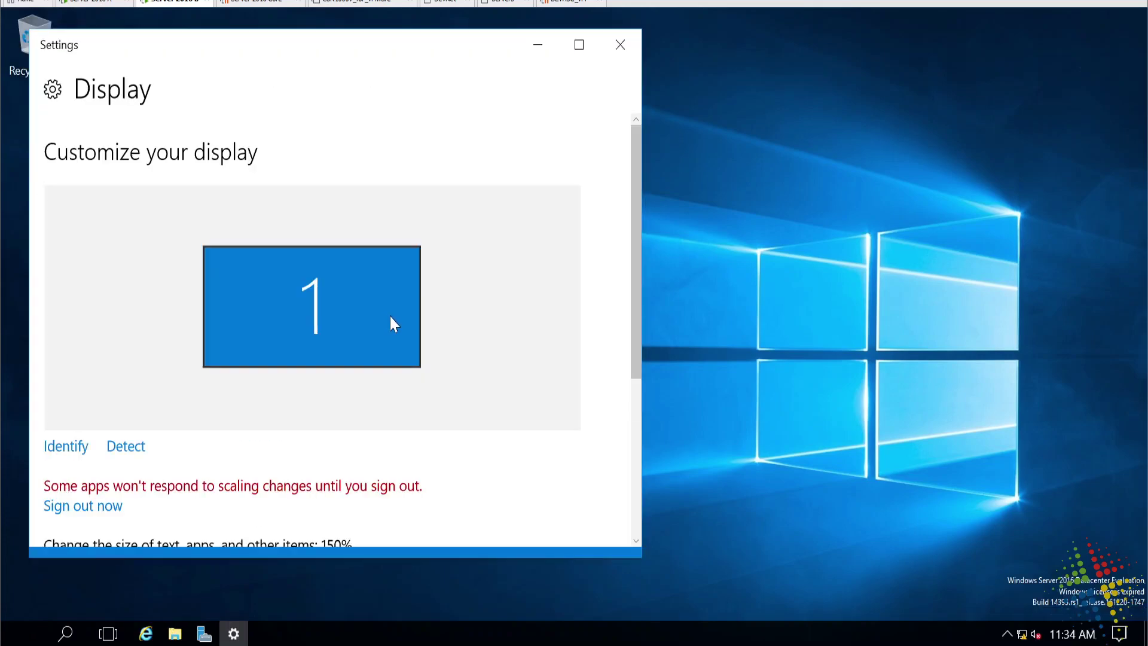
pyautogui.click(619, 45)
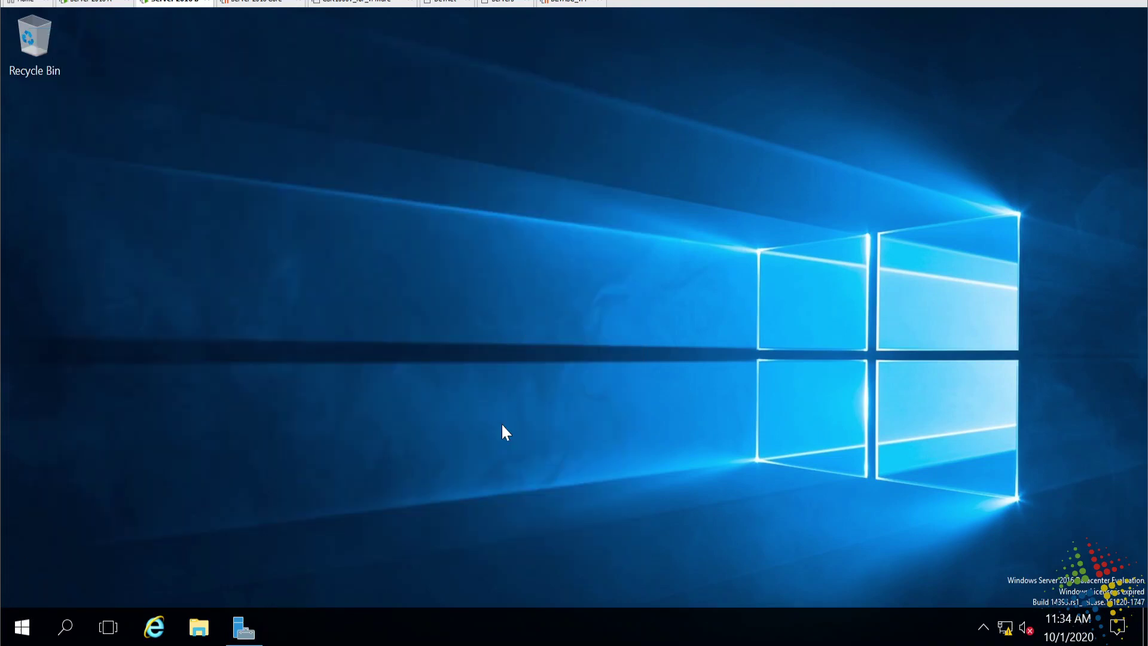
# Start an elevated Command Prompt as administrator.
pyautogui.press('super')
pyautogui.write('cmd')
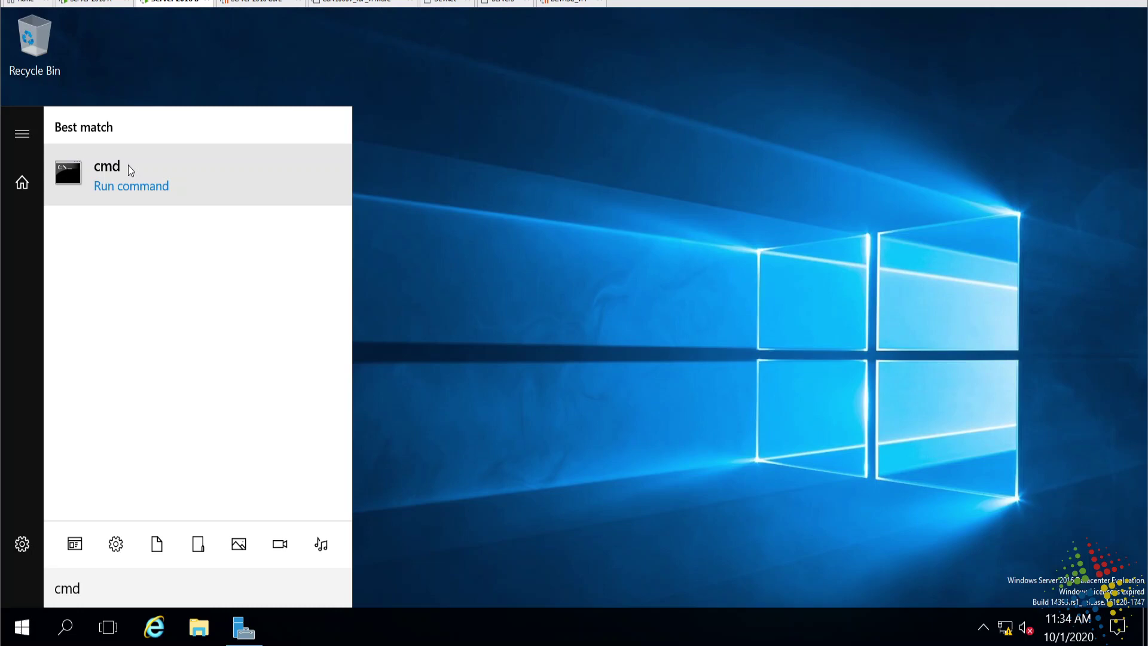
pyautogui.rightClick(99, 223)
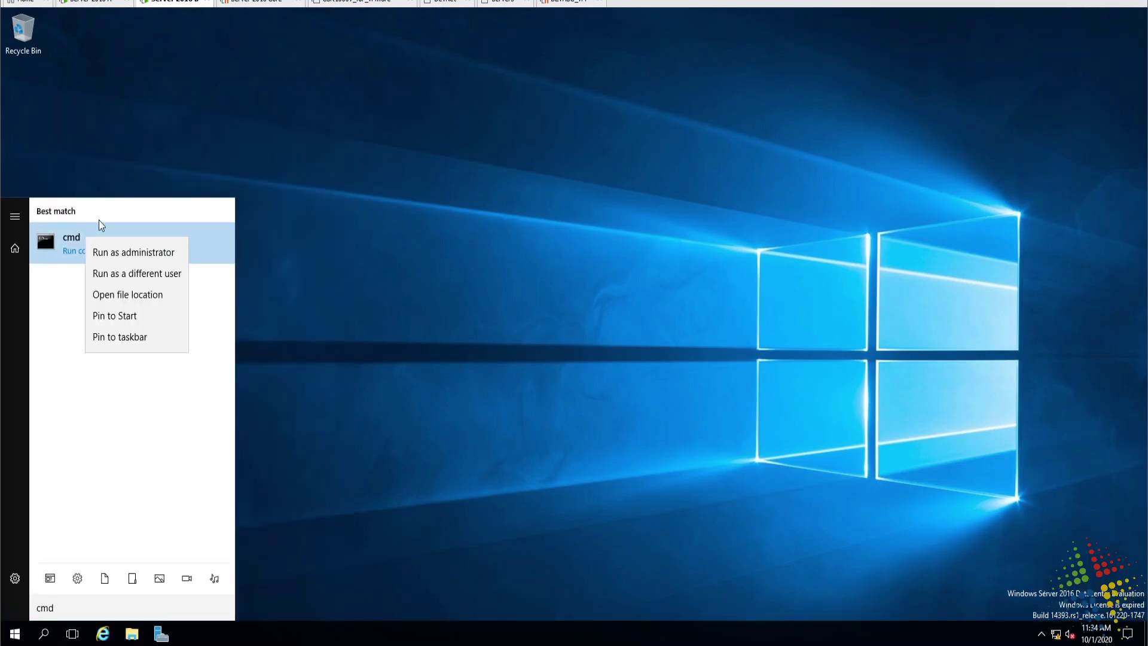
pyautogui.click(151, 255)
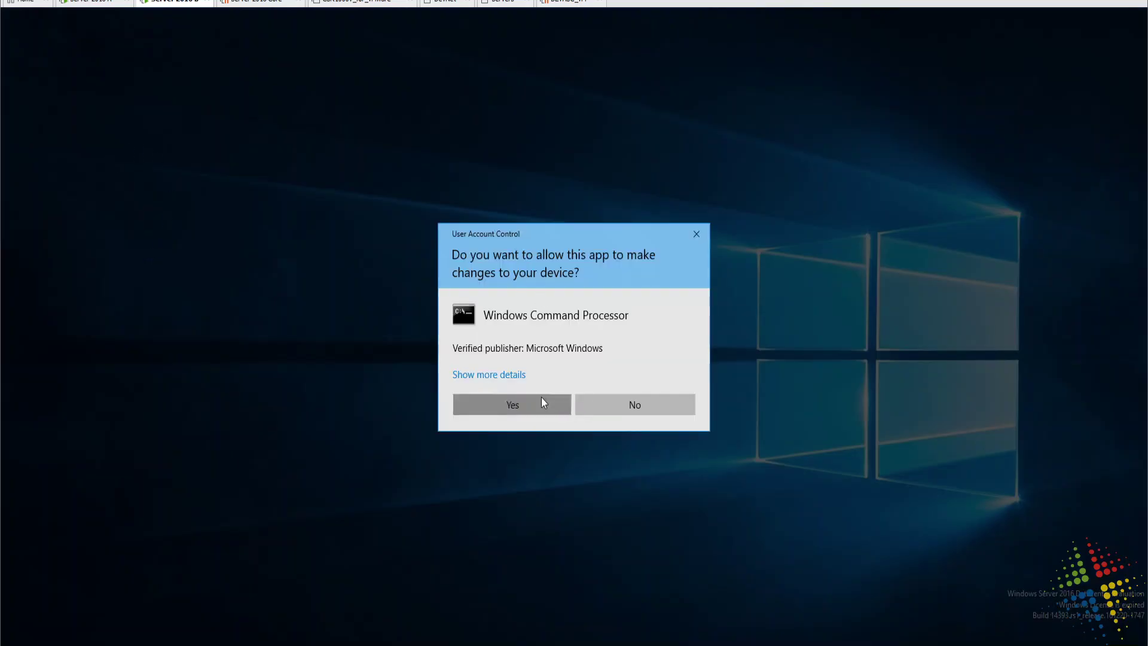
pyautogui.click(544, 402)
# Raise the display scaling to 150%.
pyautogui.rightClick(236, 34)
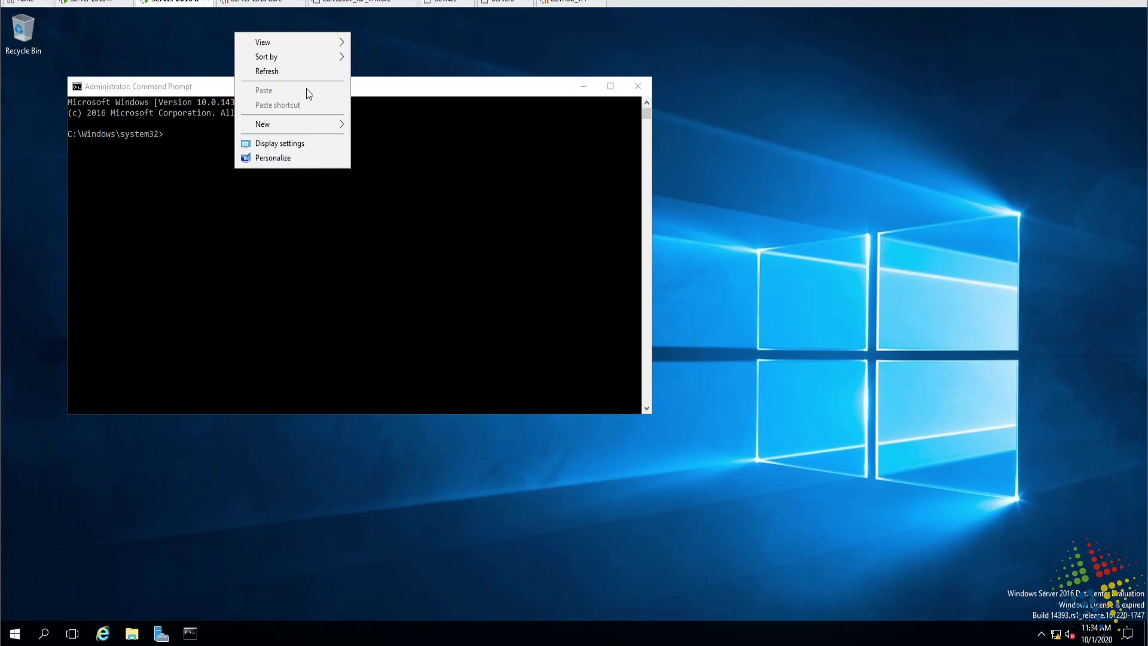
pyautogui.click(304, 145)
pyautogui.click(326, 317)
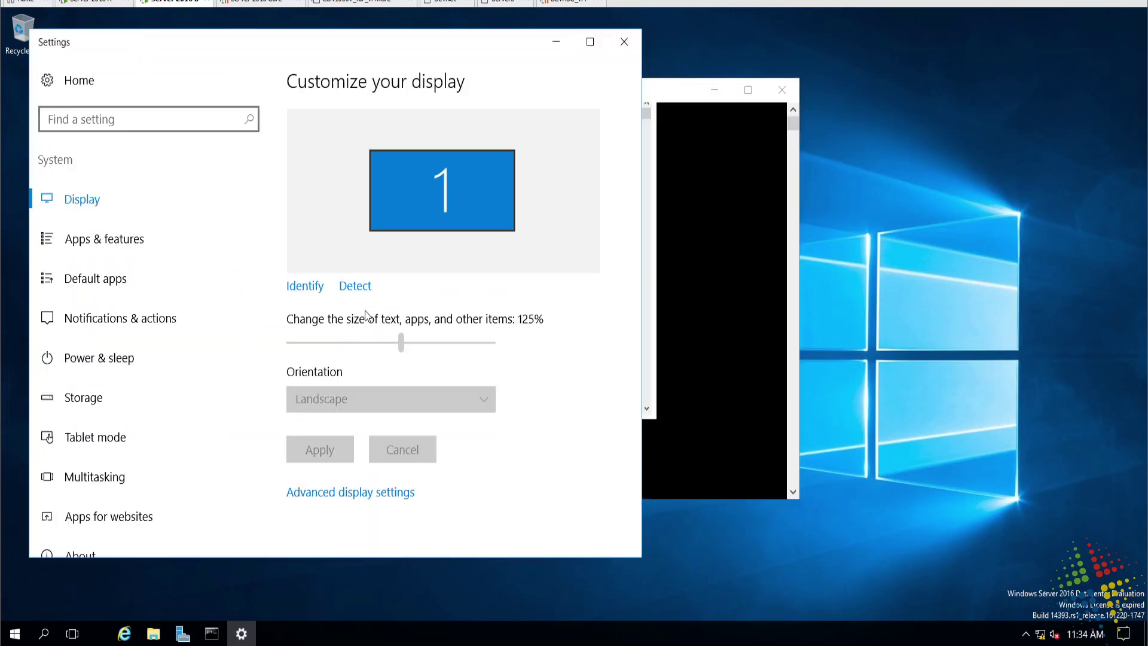
pyautogui.click(489, 398)
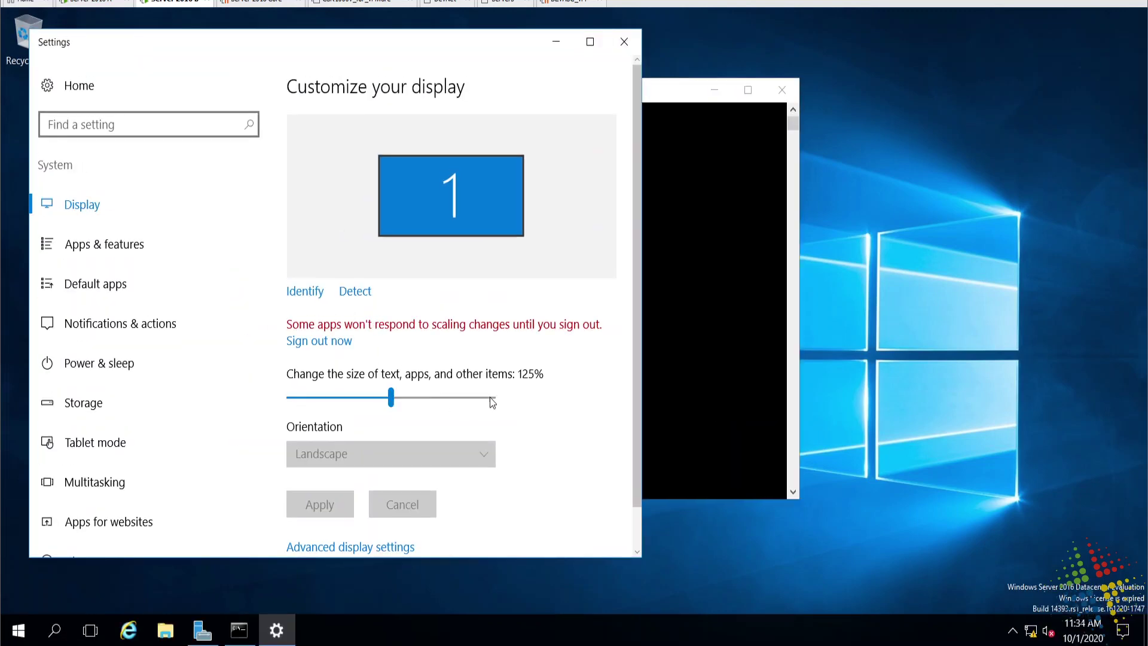
pyautogui.click(620, 44)
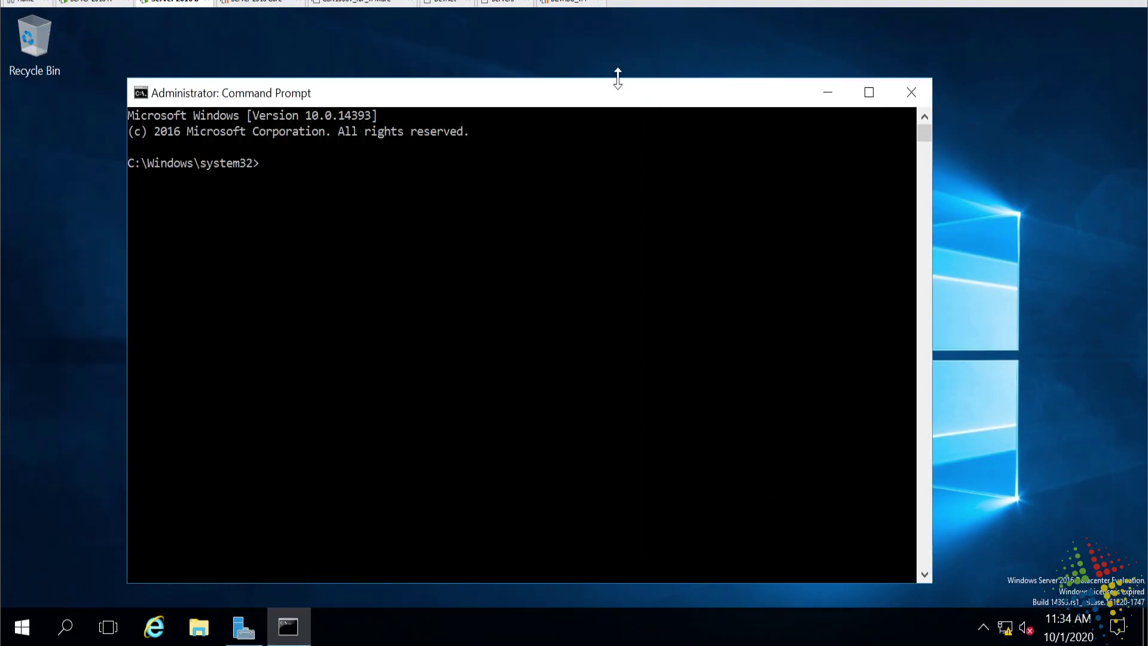
# Run 'gpupdate /force' until both policy updates succeed, then begin entering 'rsop.msc'.
pyautogui.write('g')
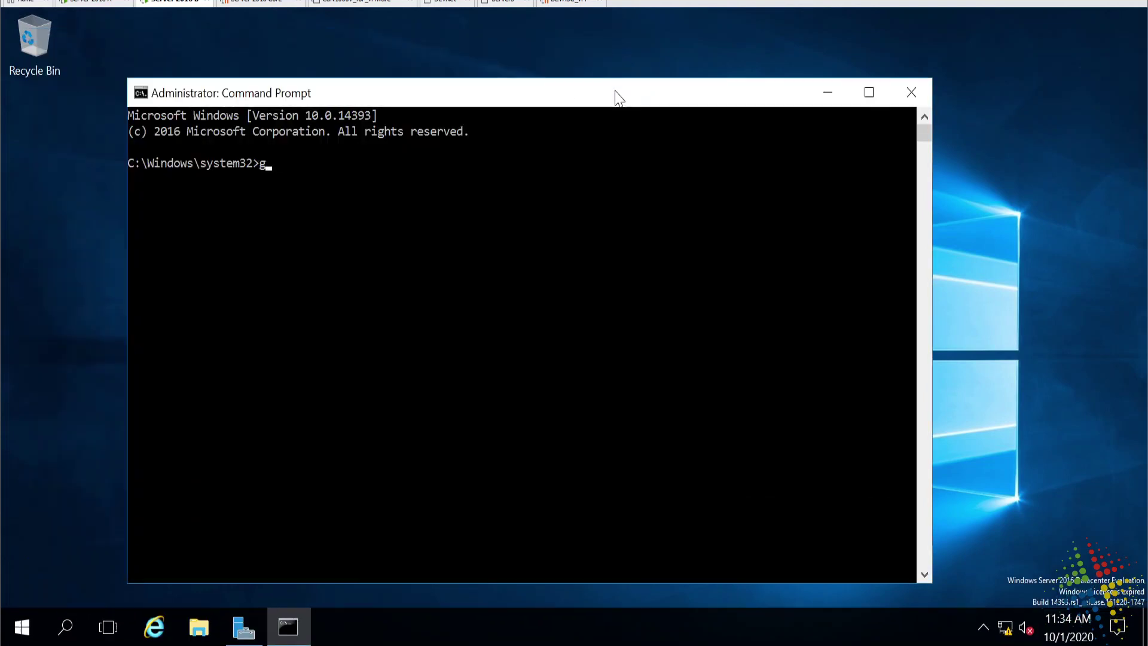
pyautogui.write('pupdate /forcve')
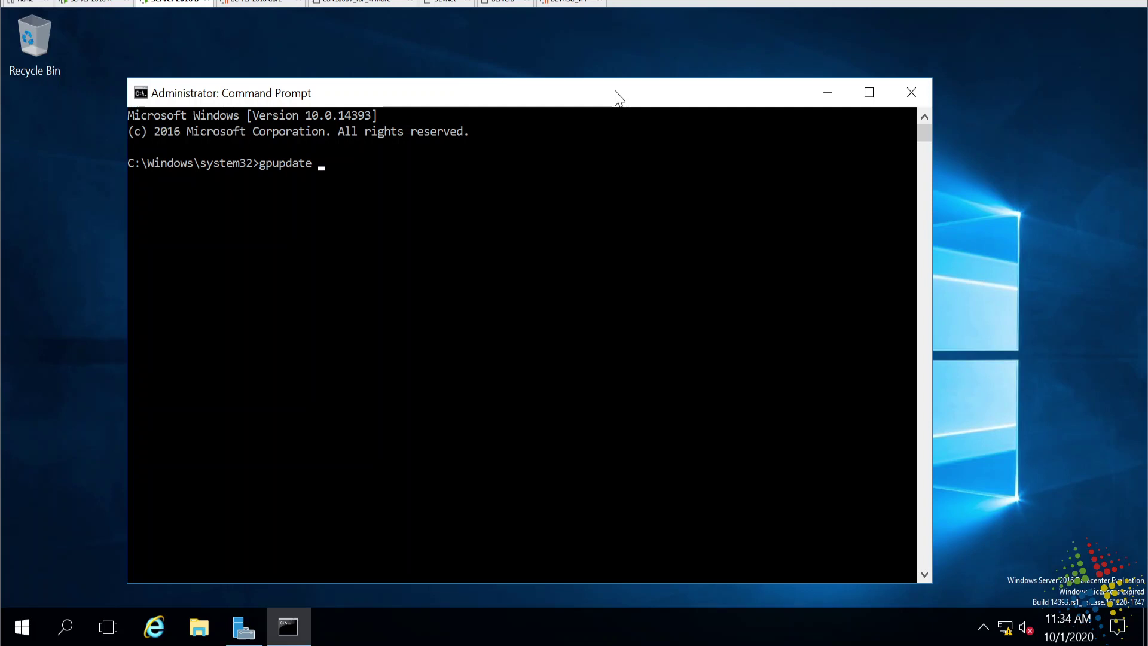
pyautogui.press('BackSpace')
pyautogui.press('BackSpace')
pyautogui.write('e')
pyautogui.press('Return')
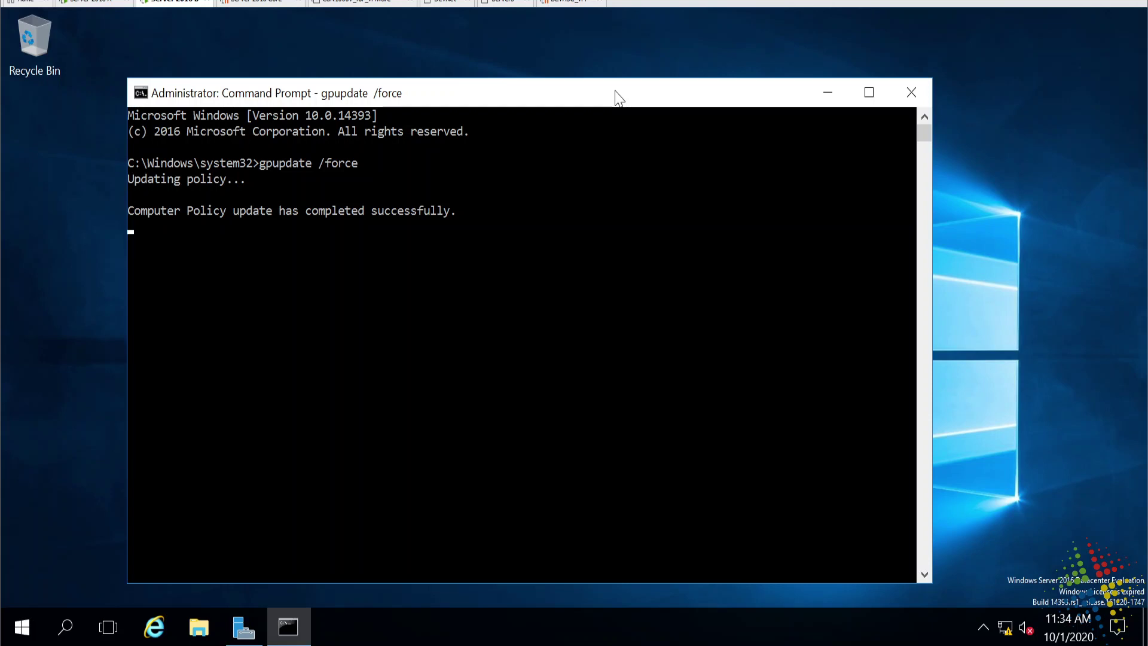
pyautogui.write('rsop.m')
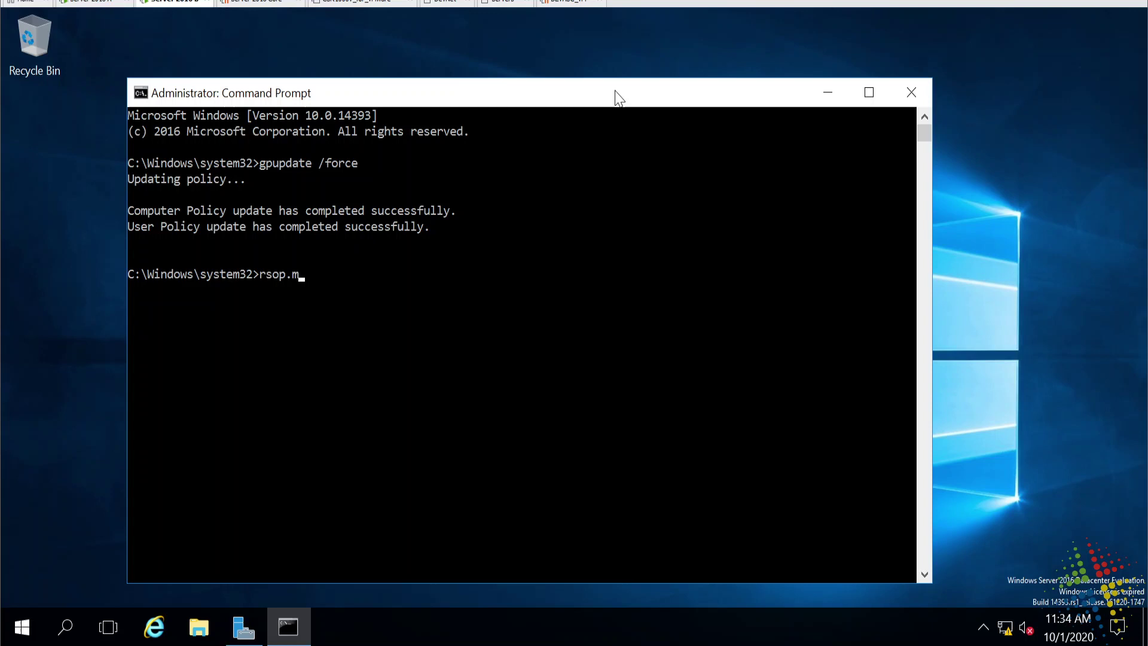
pyautogui.write('sc')
# Launch Resultant Set of Policy and expand Security Settings > Account Policies > Password Policy.
pyautogui.press('Return')
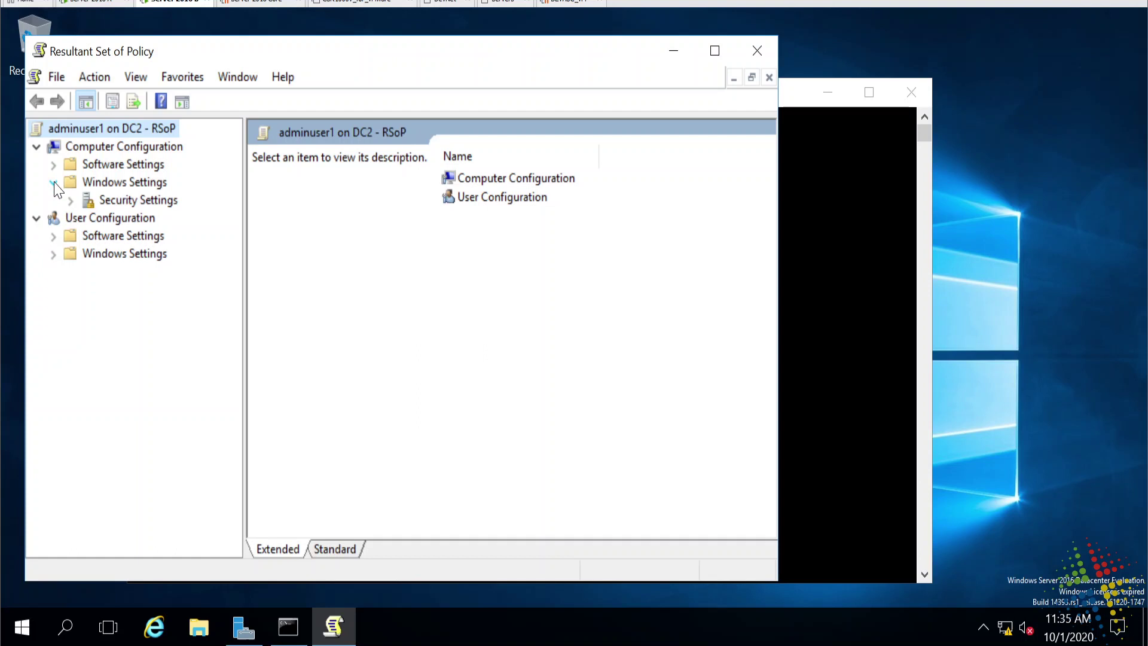
pyautogui.click(71, 201)
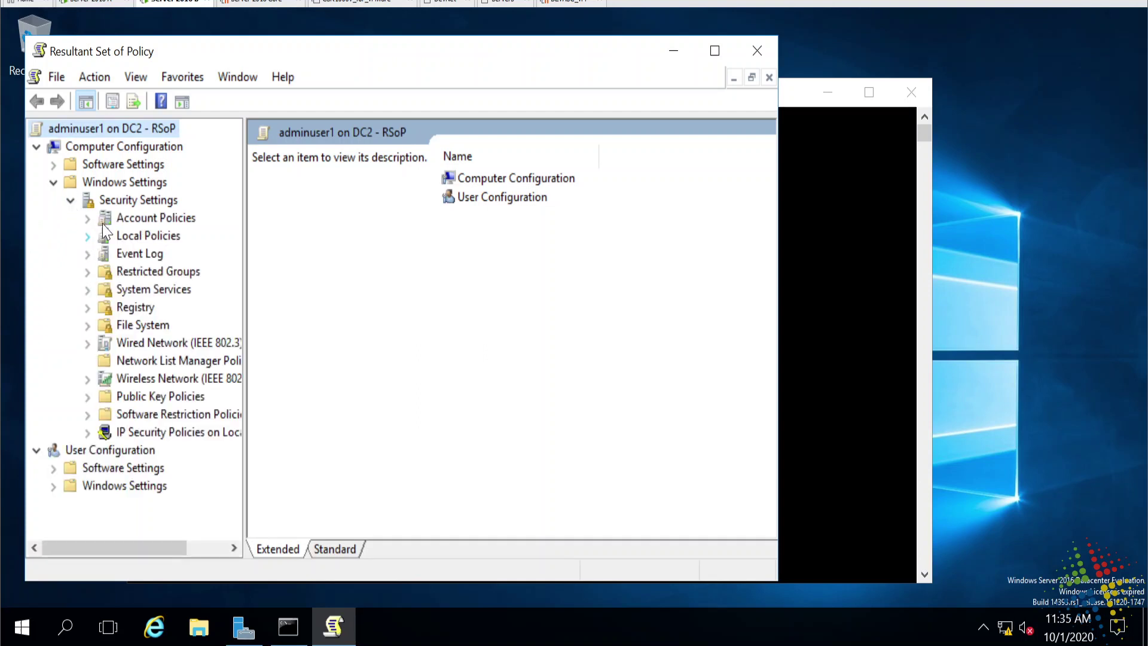
pyautogui.doubleClick(113, 218)
pyautogui.click(160, 237)
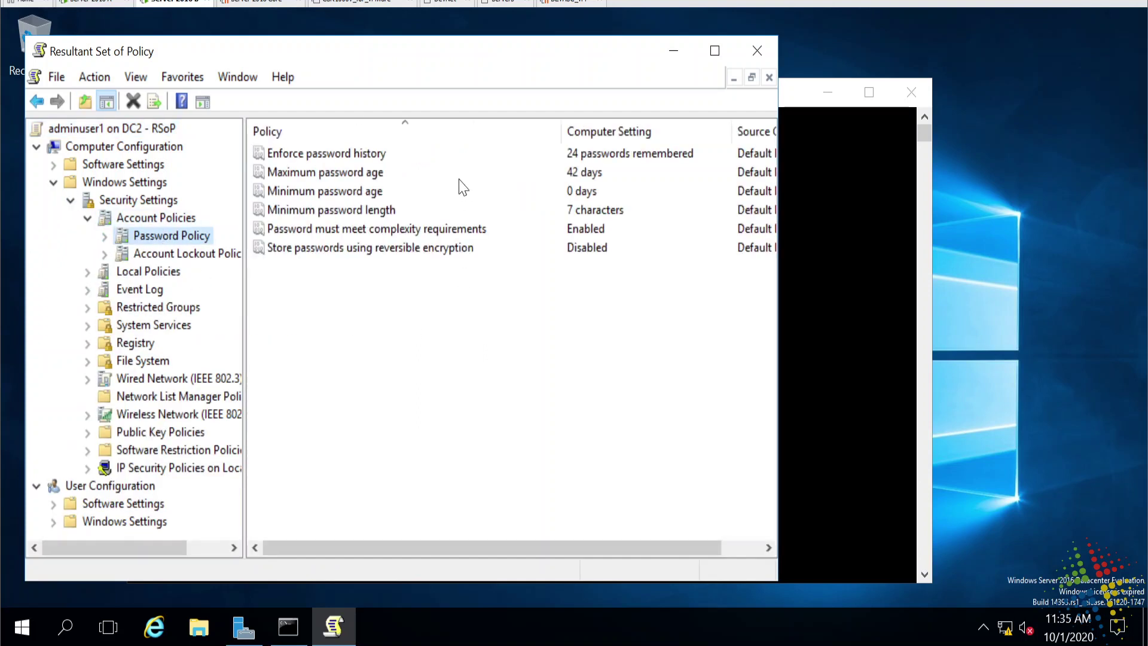
# Review the 7-character Minimum password length and 0-day Minimum password age settings.
pyautogui.click(363, 218)
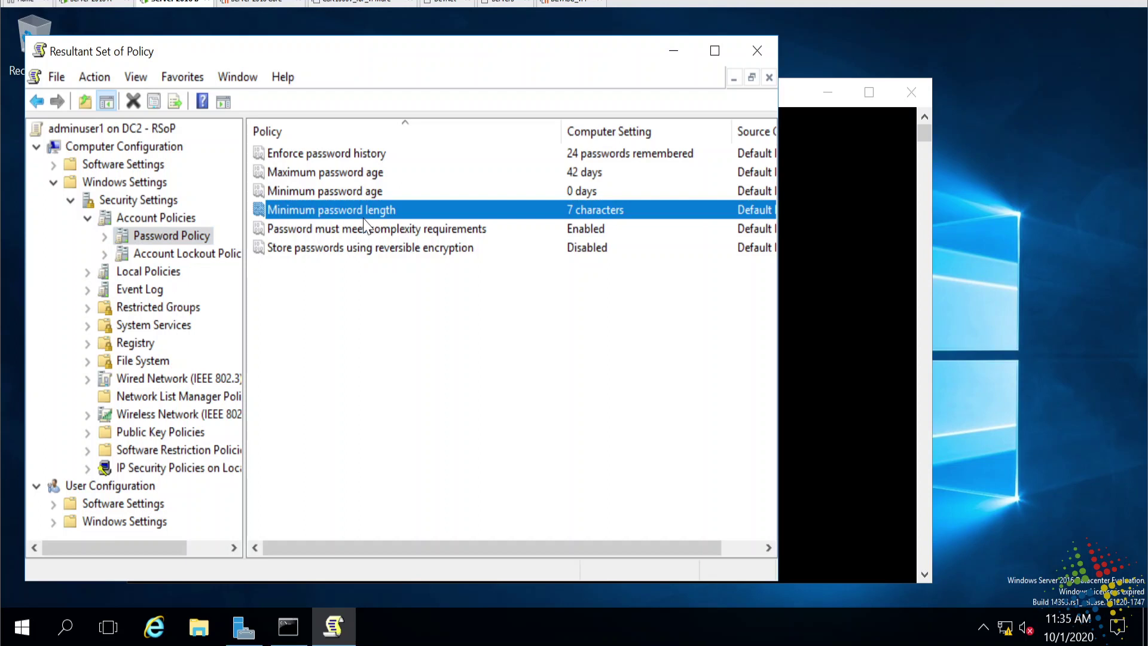
pyautogui.press('Up')
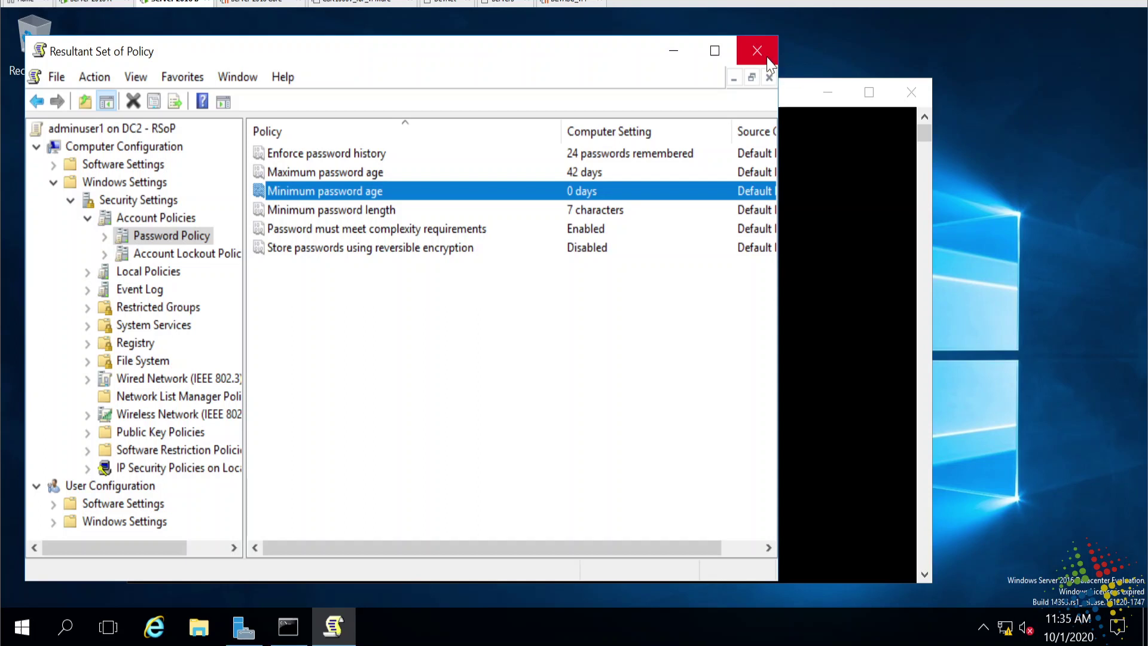
pyautogui.click(662, 215)
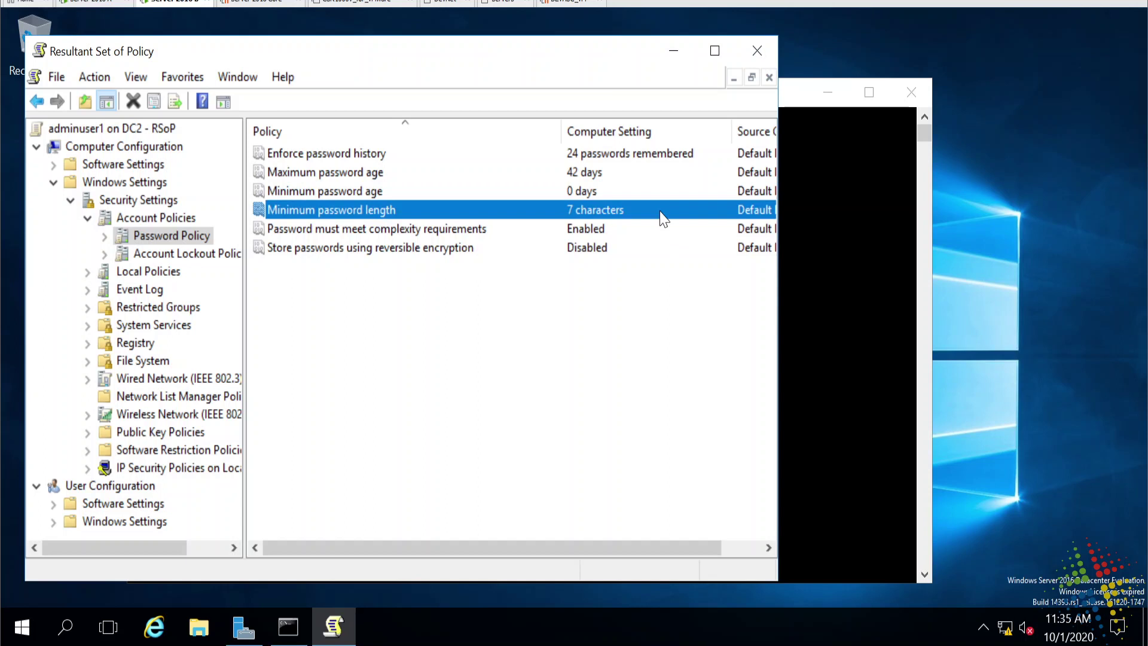
pyautogui.click(629, 194)
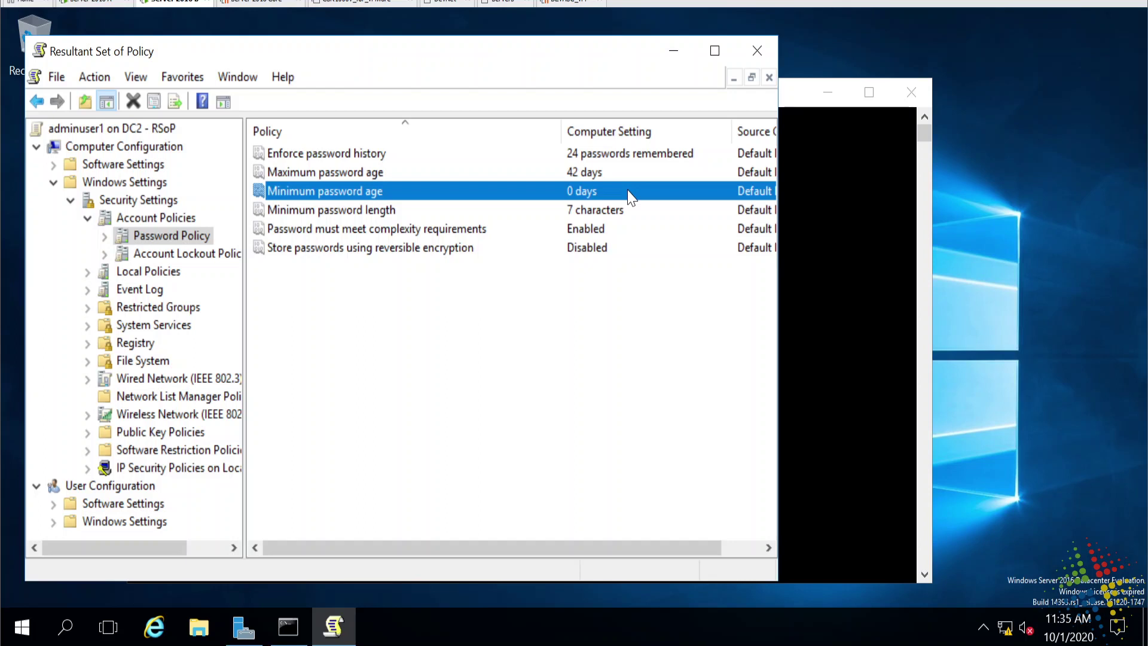
pyautogui.click(838, 44)
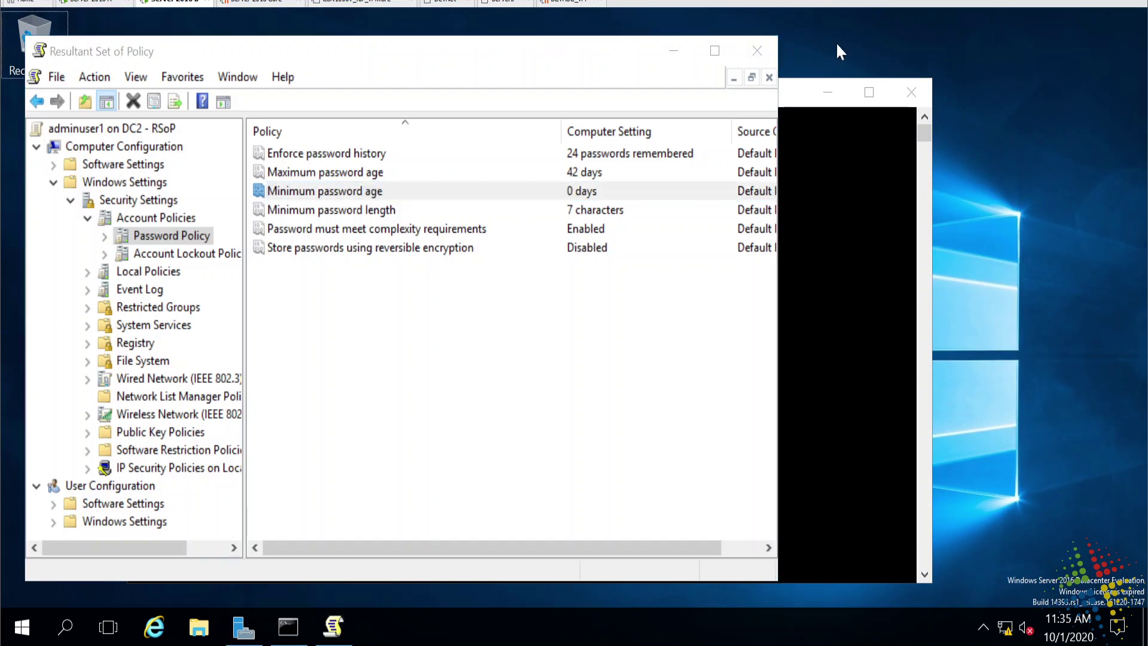
# From the Ctrl+Alt+Del screen, change the admin user's password to a new 10-character one and acknowledge the confirmation.
pyautogui.hotkey('ctrl', 'alt', 'Delete')
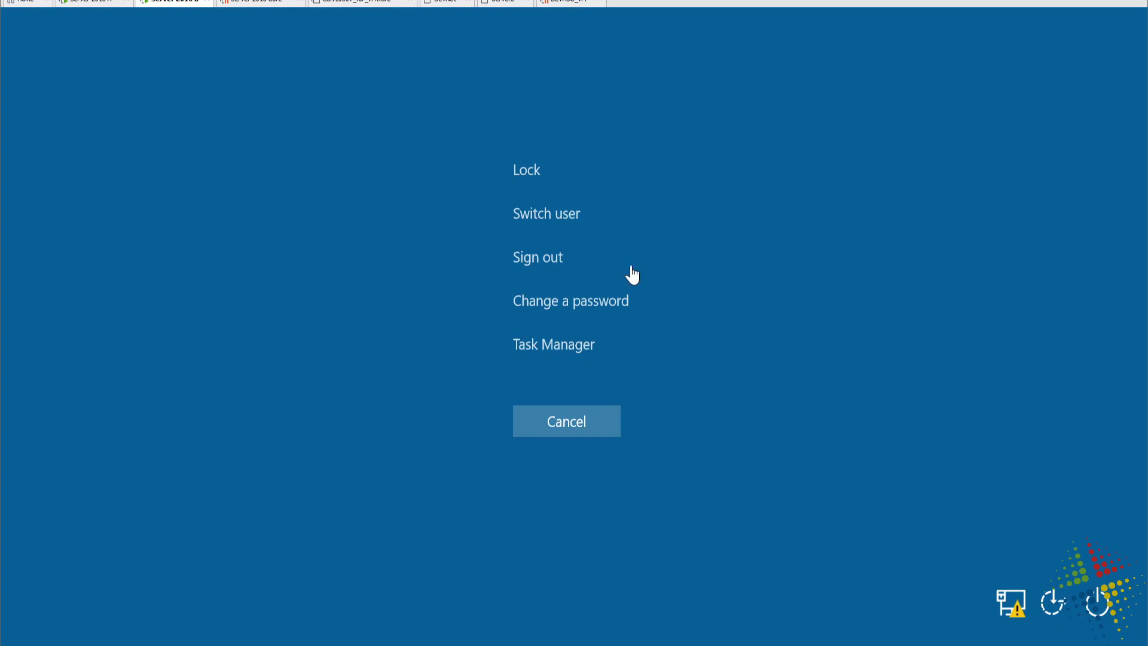
pyautogui.click(596, 294)
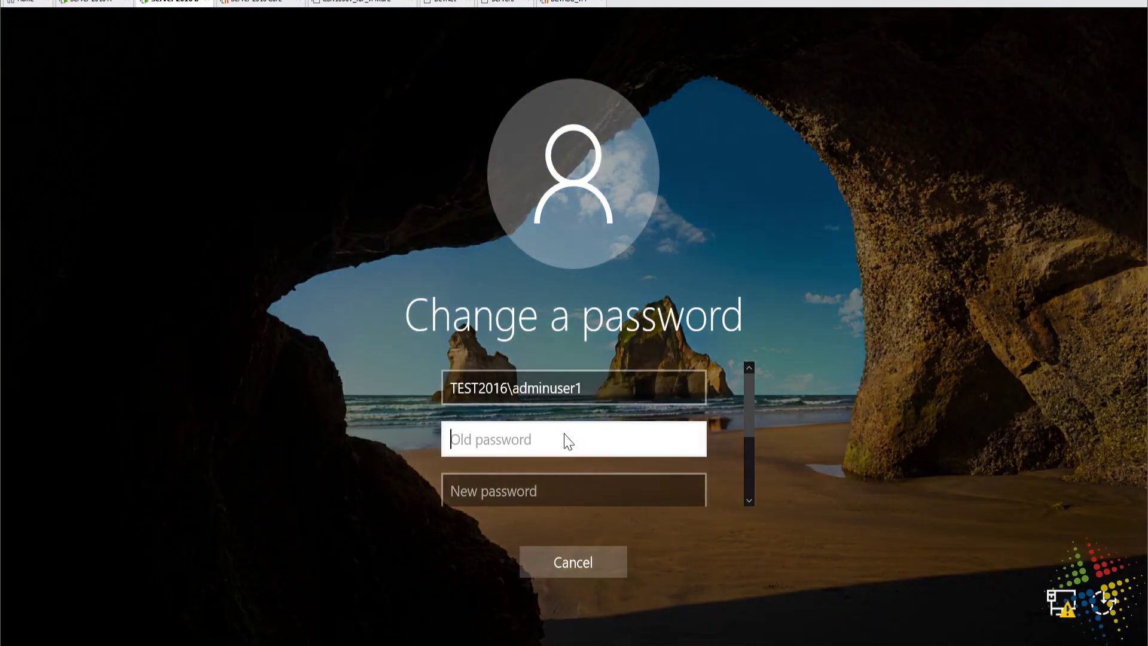
pyautogui.write('••••••••••')
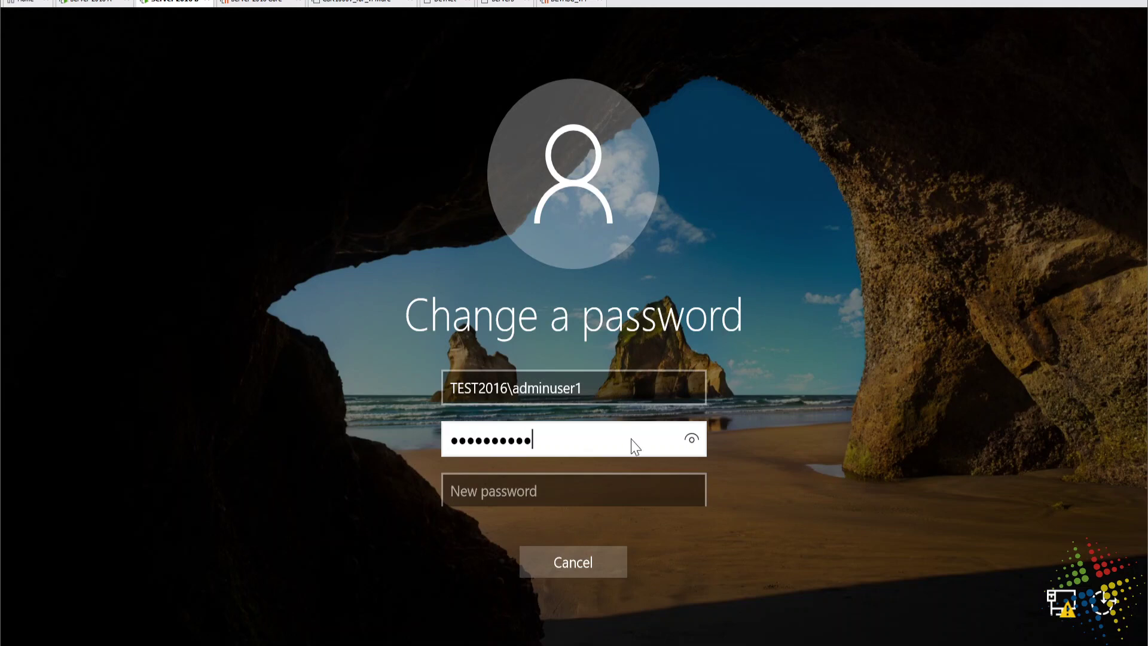
pyautogui.click(689, 445)
pyautogui.press('Tab')
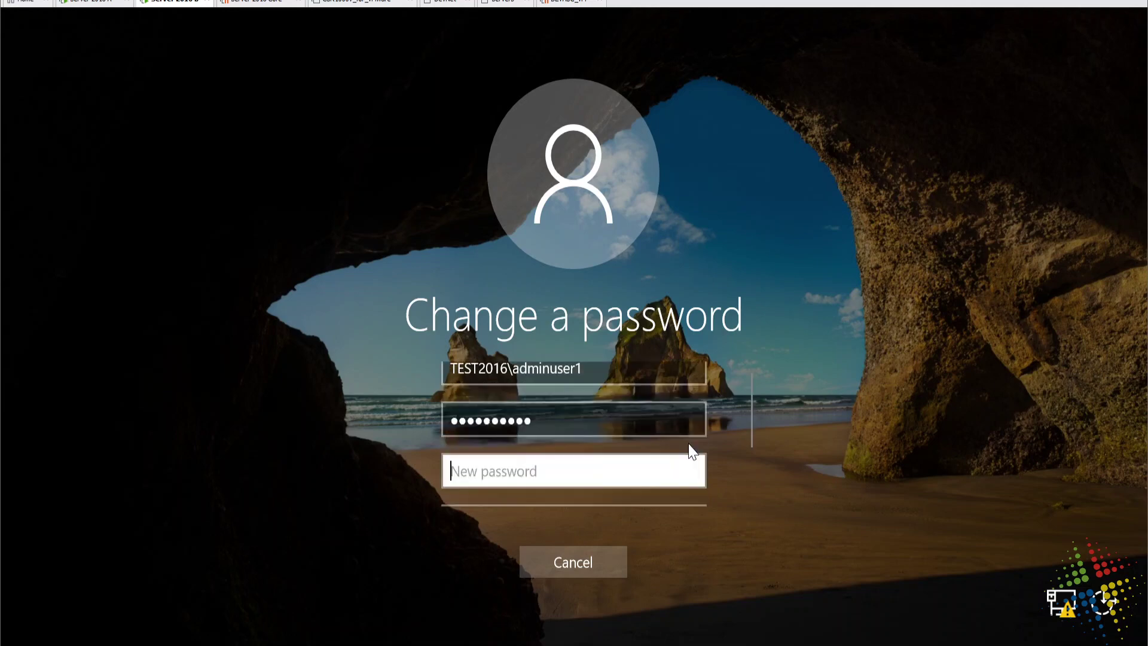
pyautogui.write('•••••••••')
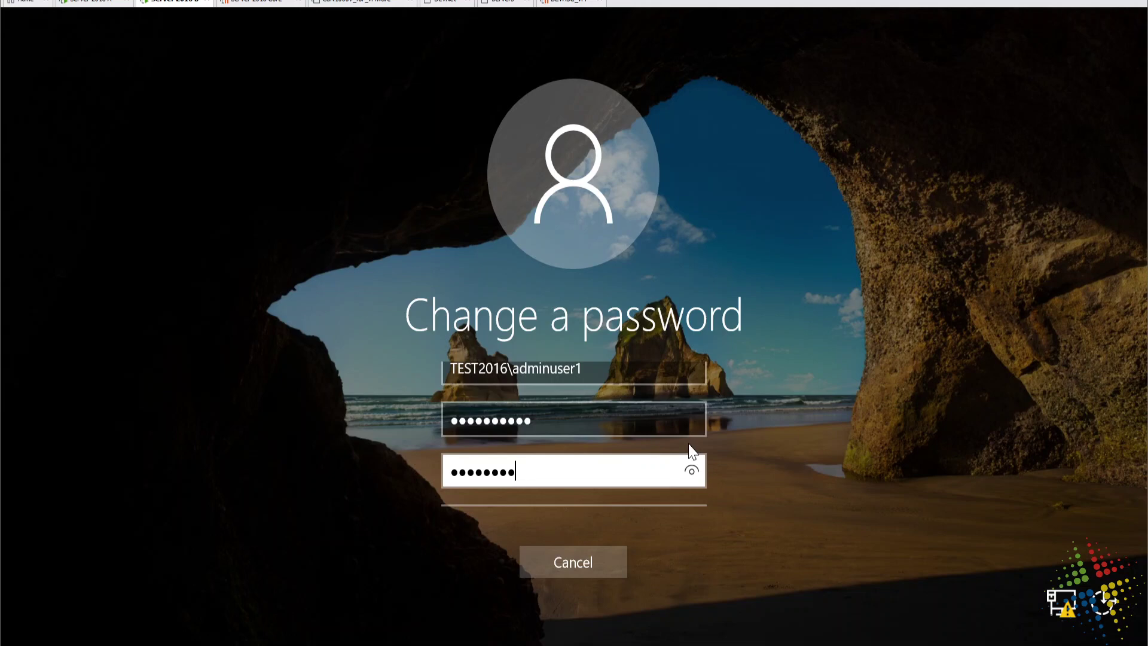
pyautogui.write('2')
pyautogui.click(690, 470)
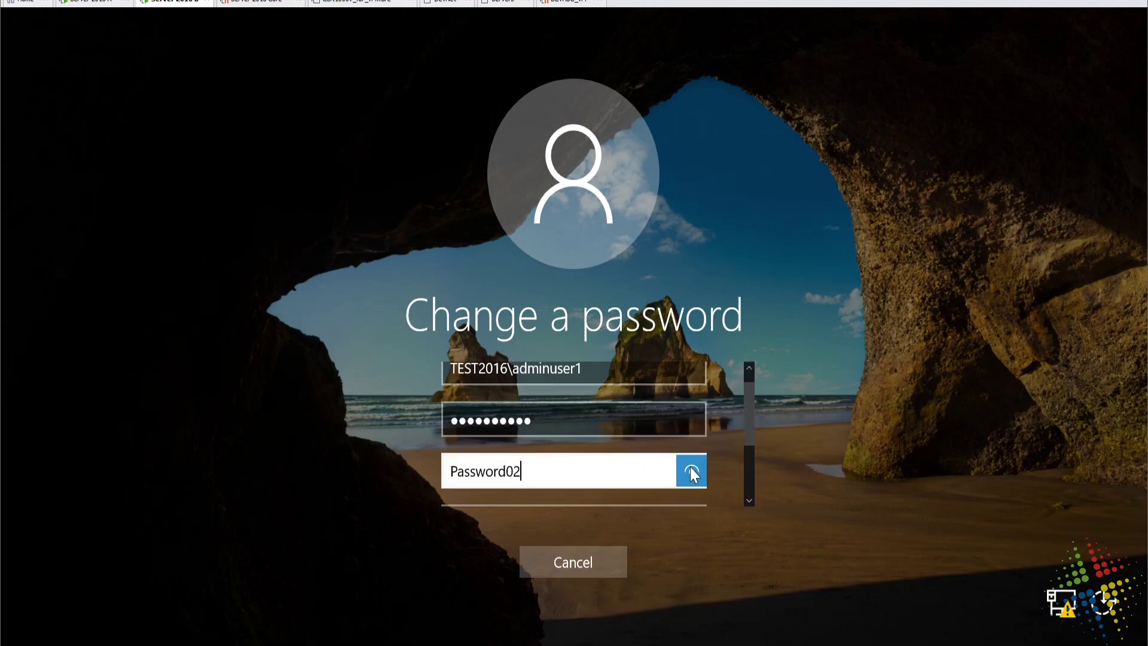
pyautogui.press('Tab')
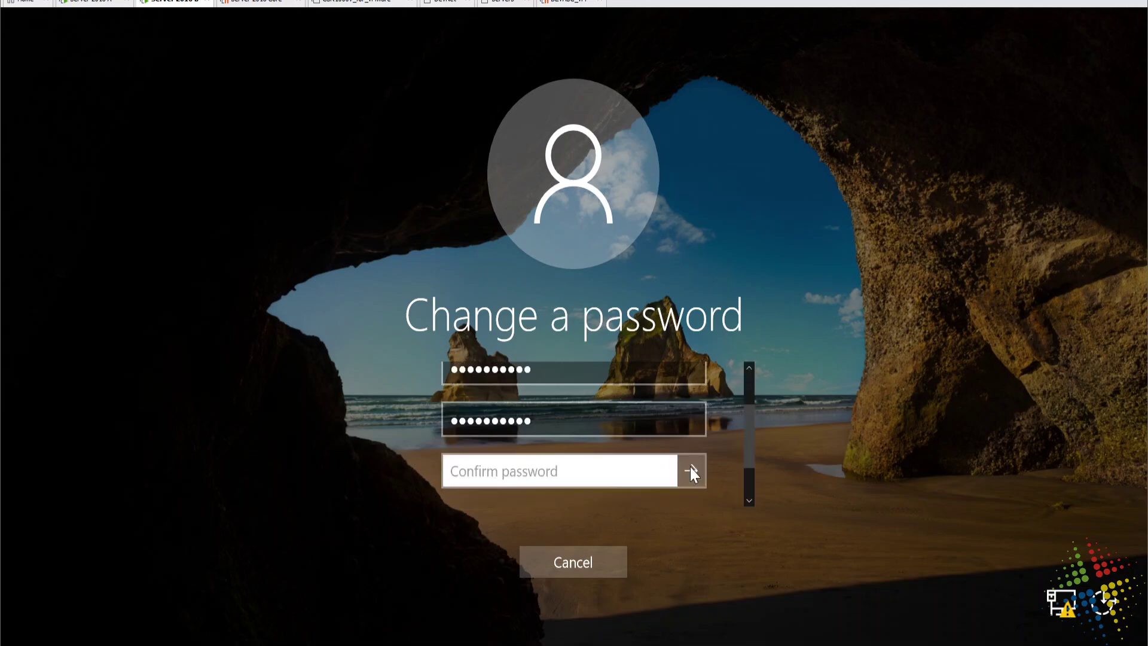
pyautogui.write('Password02')
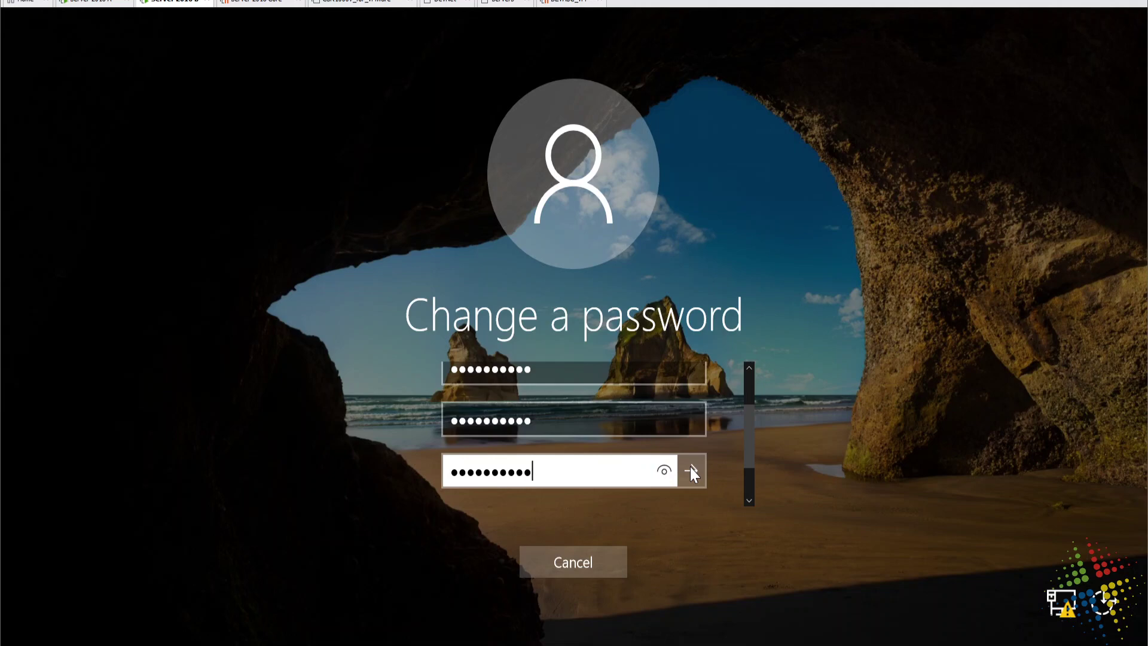
pyautogui.click(666, 474)
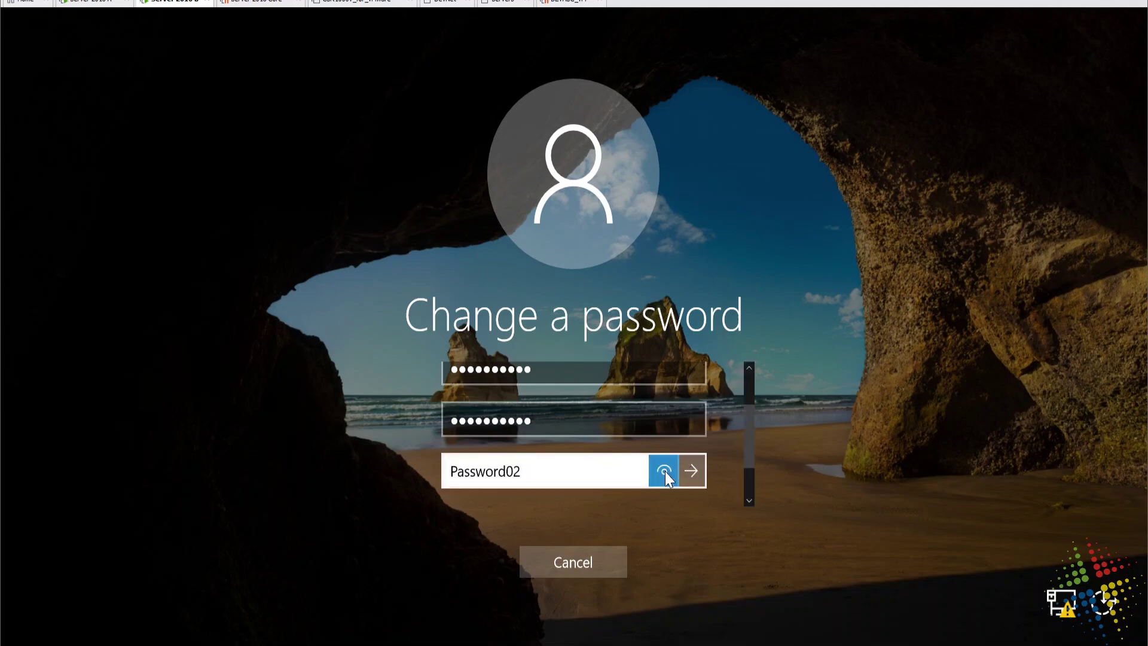
pyautogui.click(689, 471)
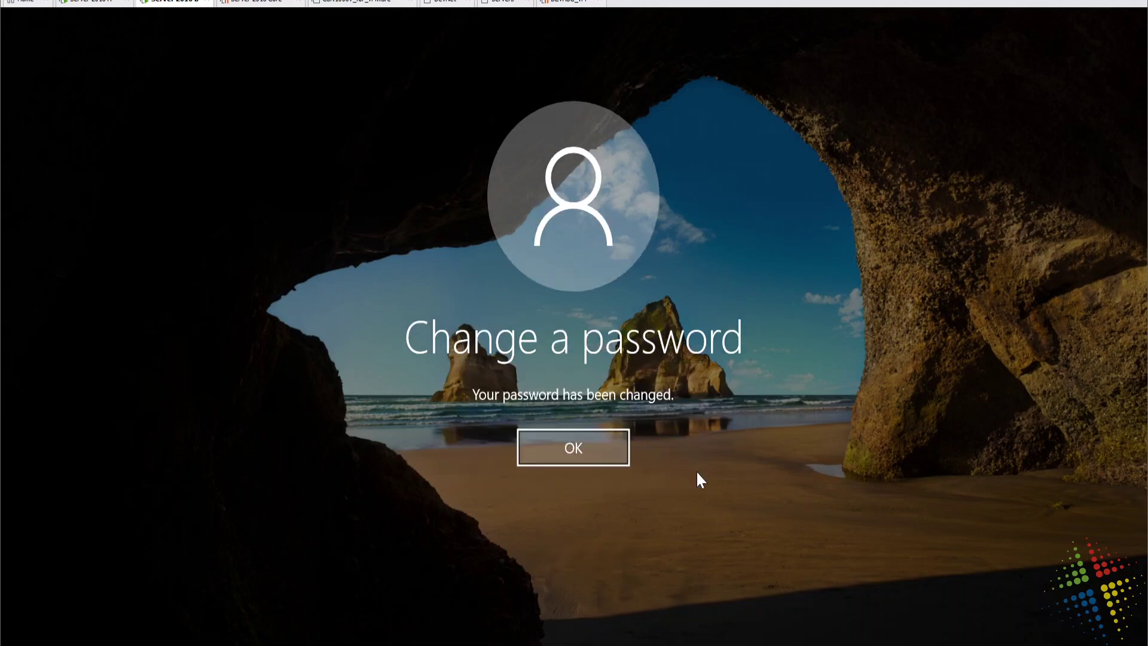
pyautogui.click(598, 449)
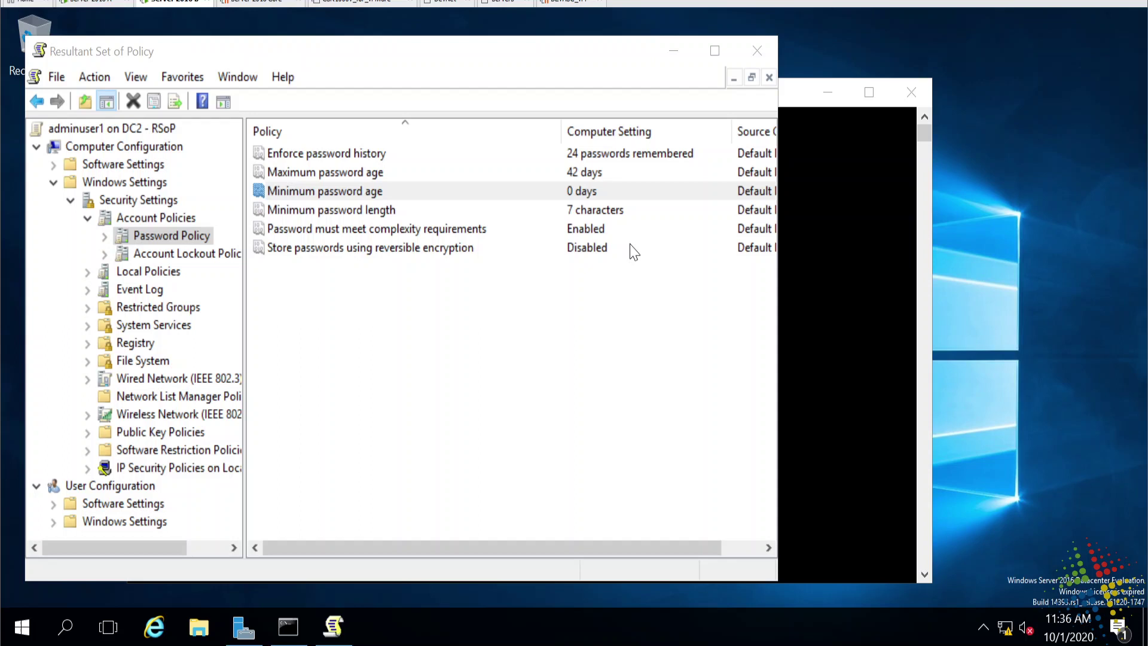
# Recheck the 7-character Minimum password length in RSoP, then switch to the DC1 machine.
pyautogui.click(629, 217)
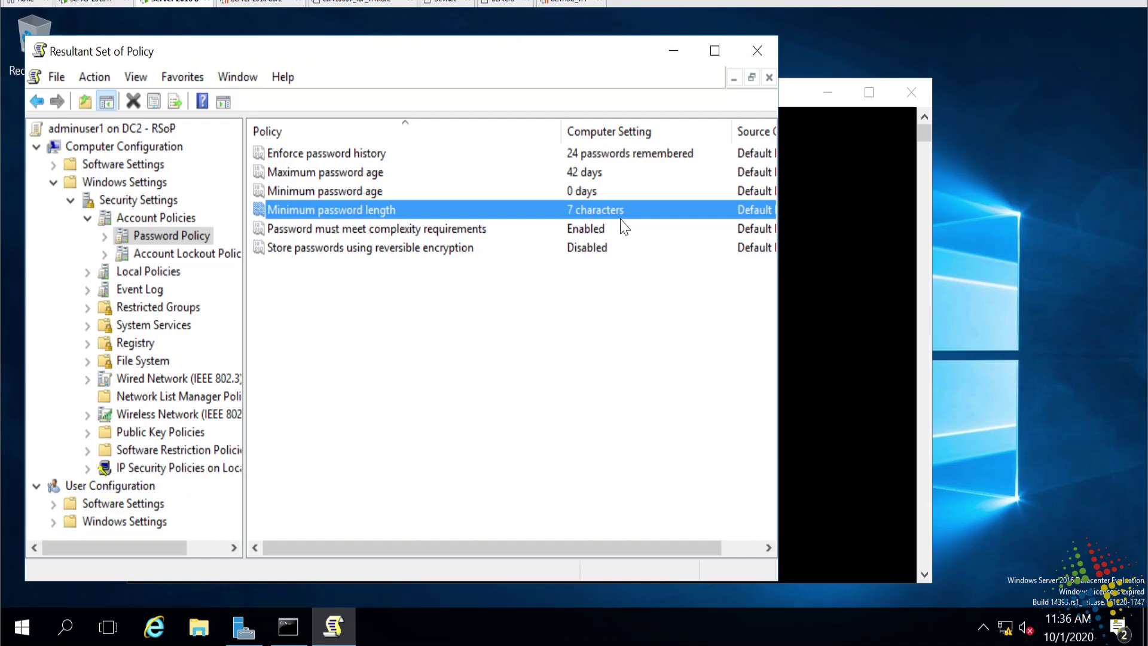
pyautogui.click(105, 5)
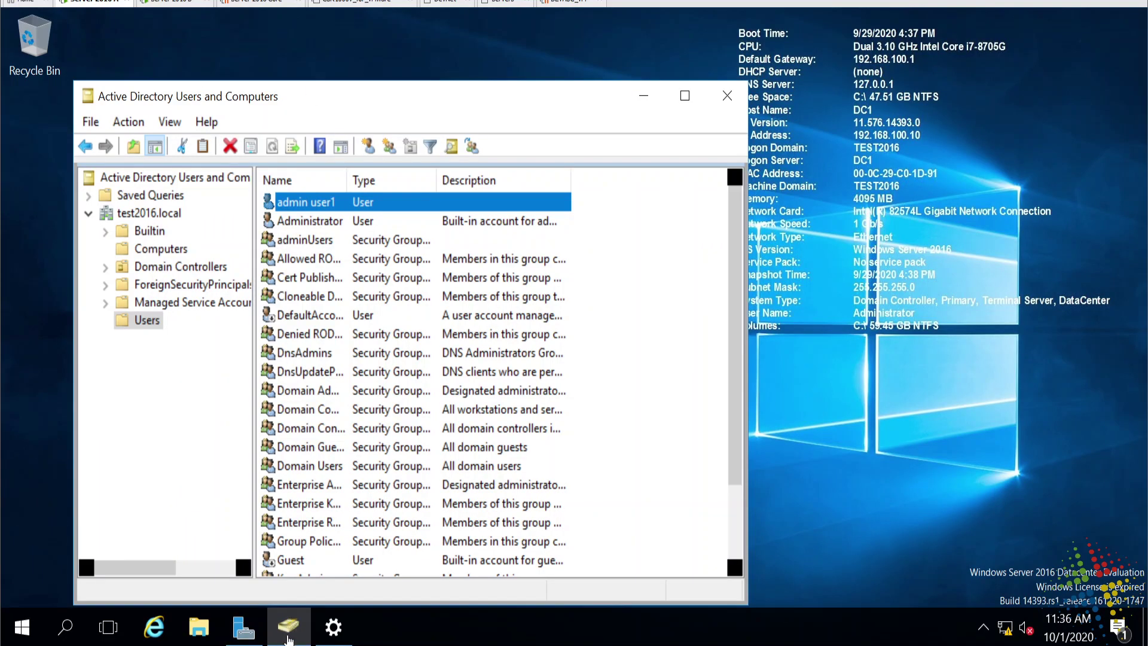
# Launch Group Policy Management from the Server Manager Tools menu.
pyautogui.moveTo(261, 639)
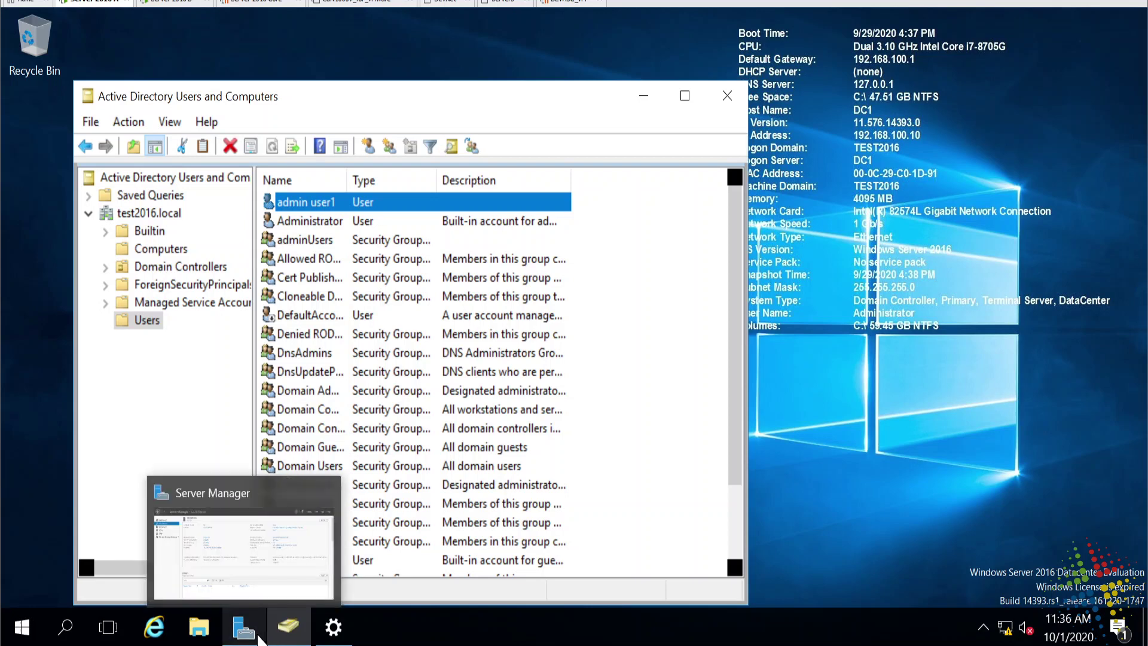
pyautogui.click(243, 628)
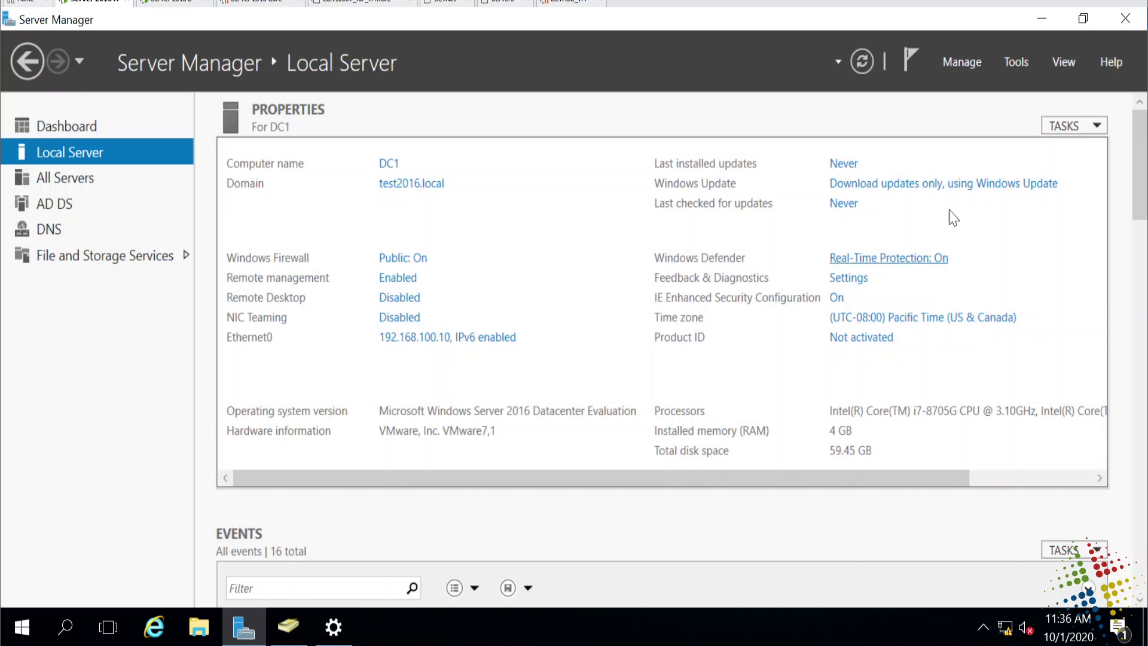
pyautogui.click(1017, 62)
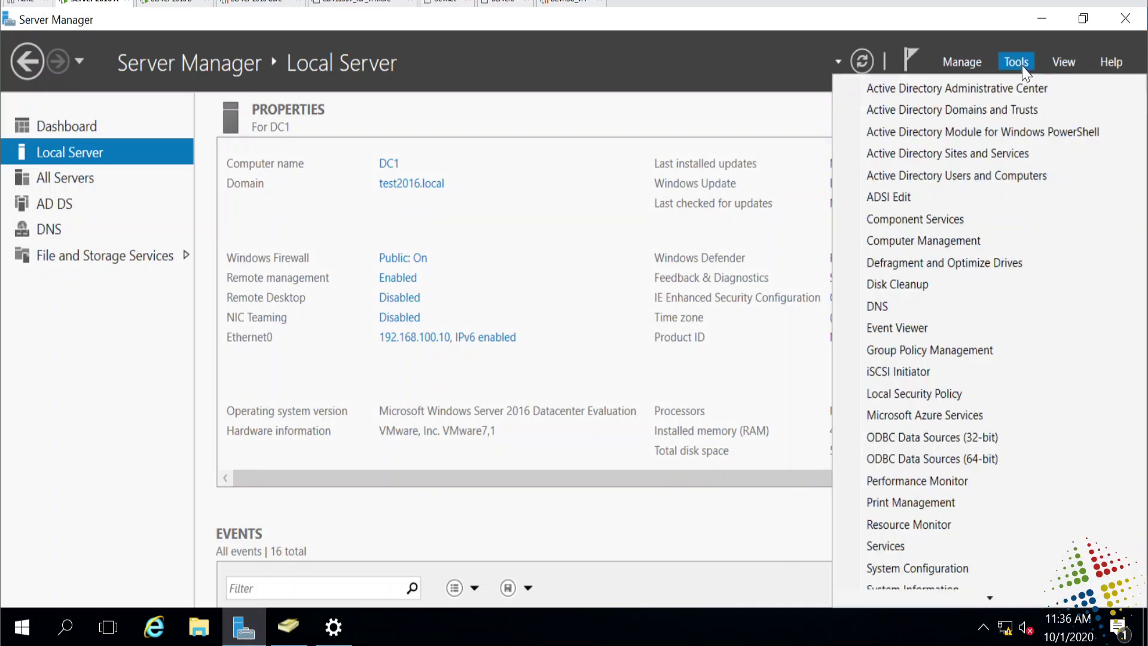
pyautogui.click(1012, 351)
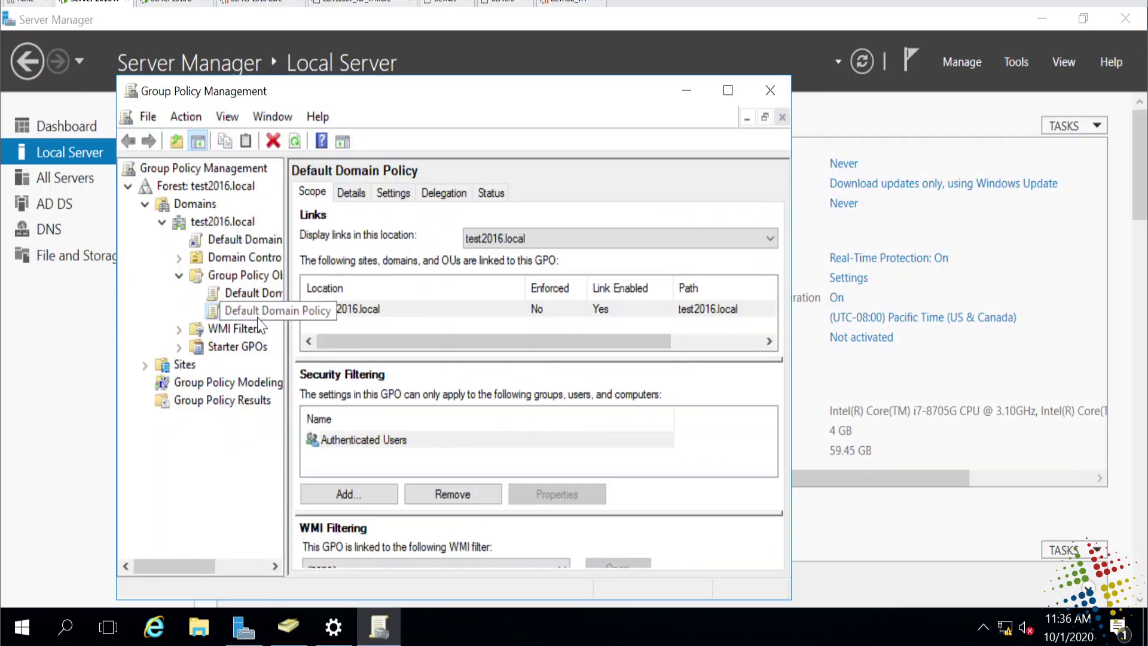
# Edit the Default Domain Policy and view its Password Policy, selecting the 7-character Minimum password length.
pyautogui.rightClick(260, 312)
pyautogui.click(305, 304)
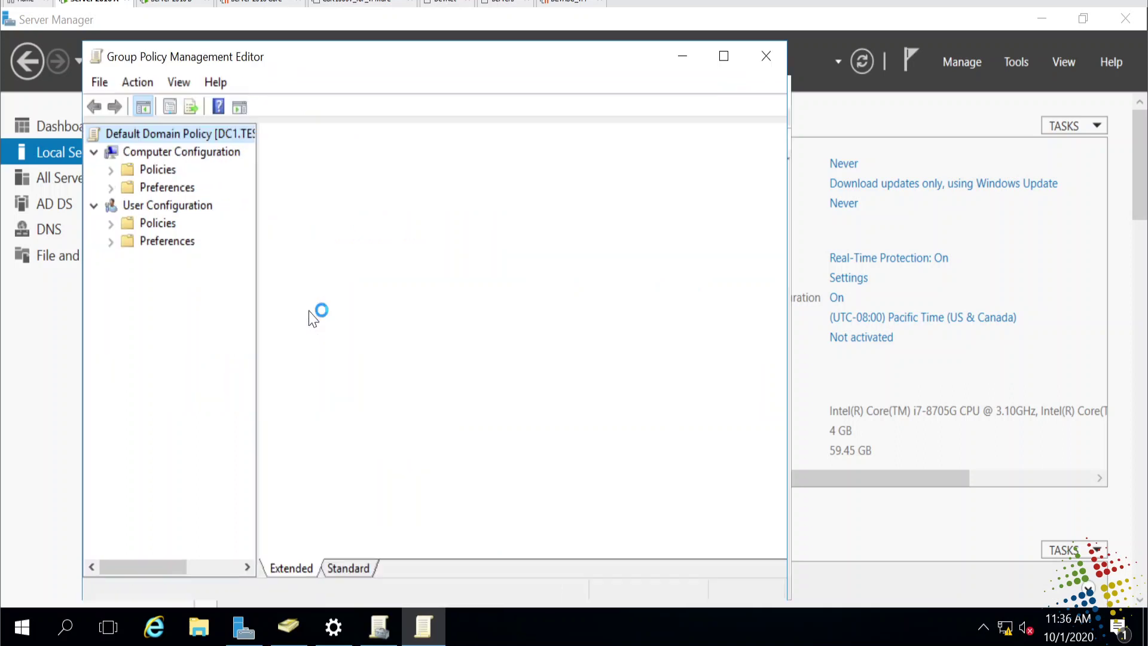
pyautogui.click(113, 171)
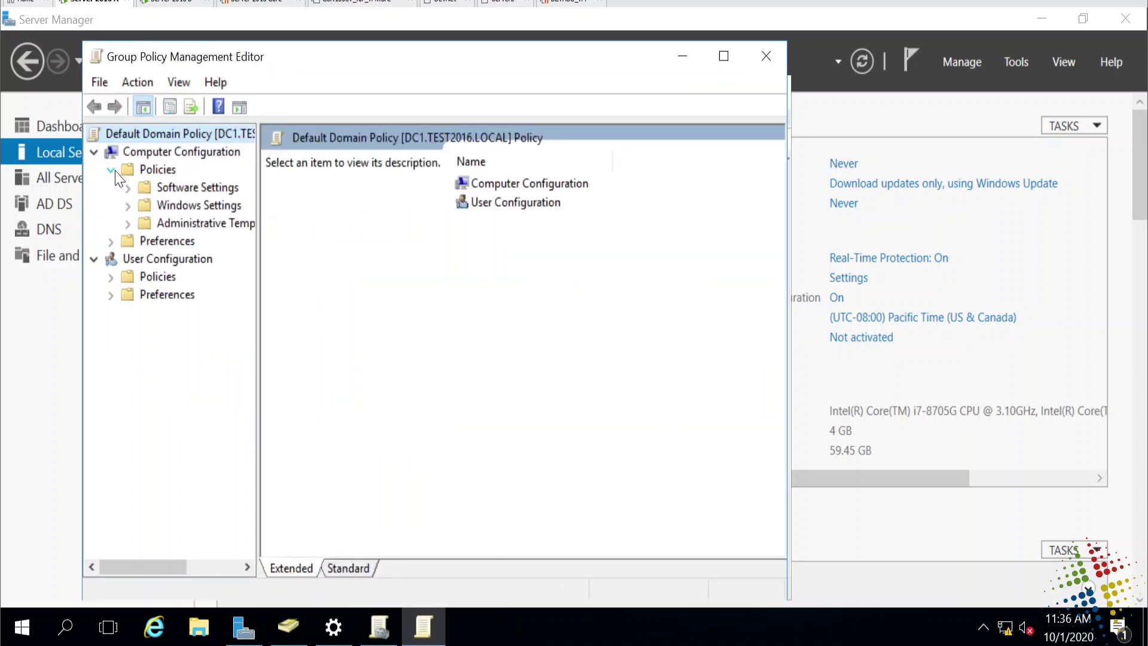
pyautogui.click(127, 205)
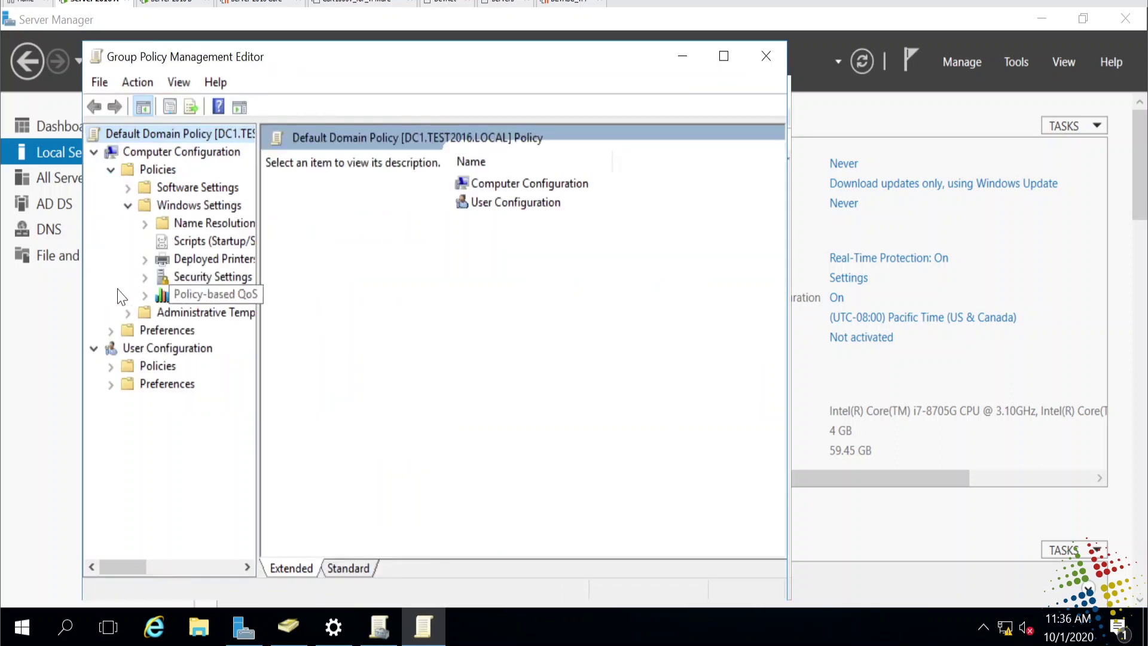
pyautogui.doubleClick(163, 279)
pyautogui.doubleClick(213, 277)
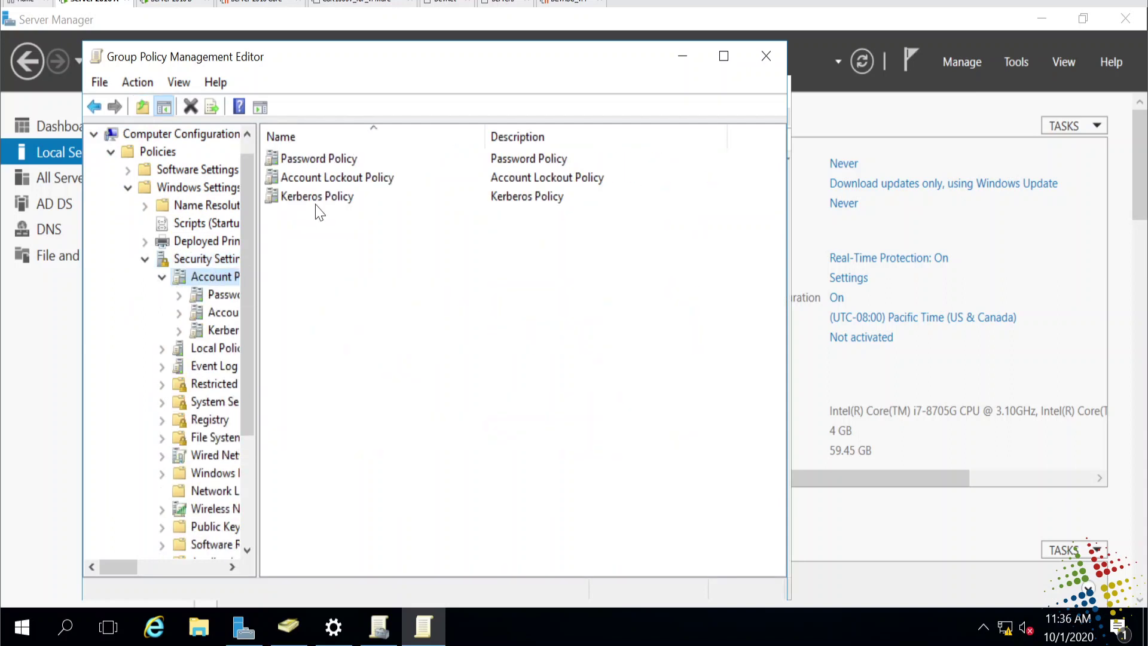
pyautogui.doubleClick(334, 160)
pyautogui.click(376, 218)
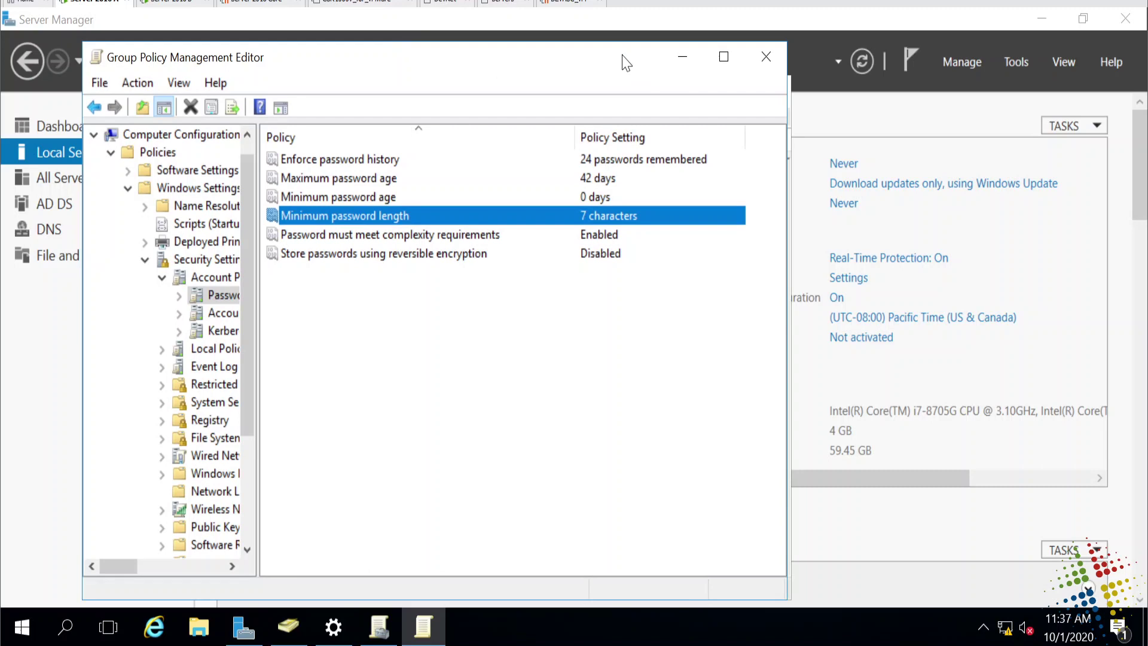
# Close the policy editor and Group Policy Management, then open Active Directory Administrative Center full screen.
pyautogui.click(766, 56)
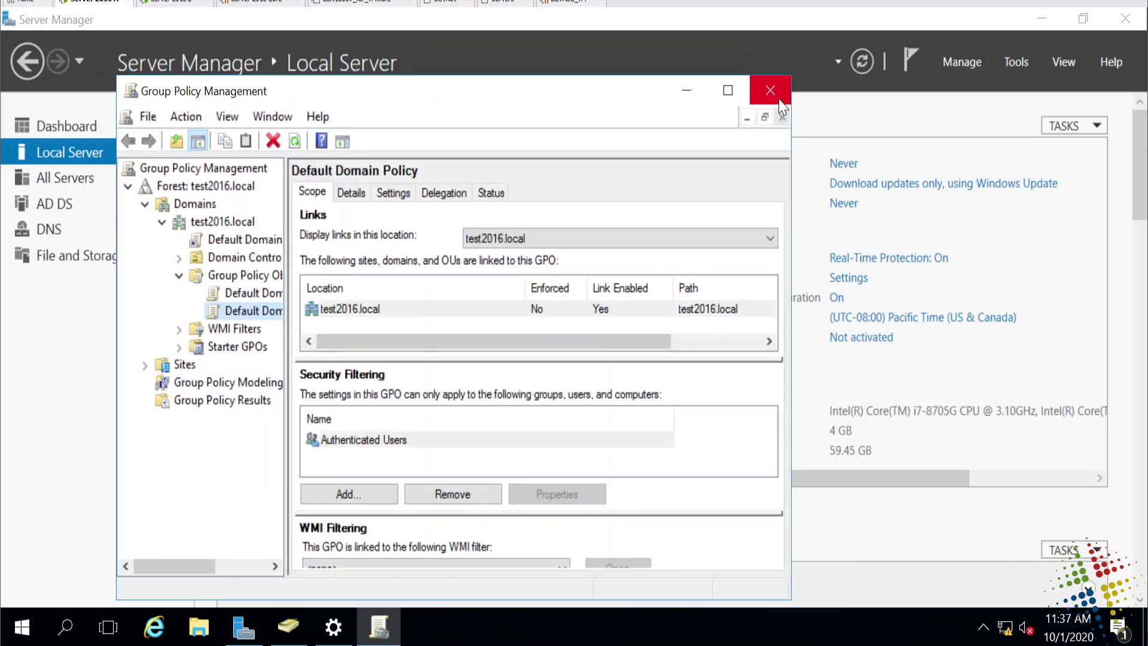
pyautogui.click(772, 91)
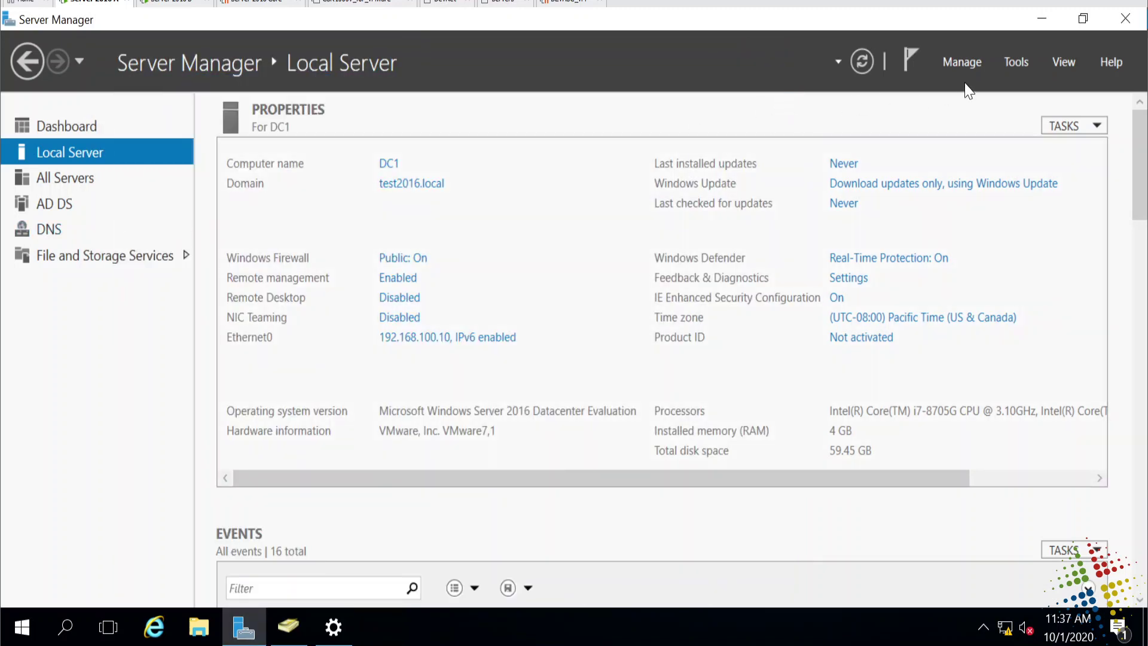
pyautogui.click(1010, 65)
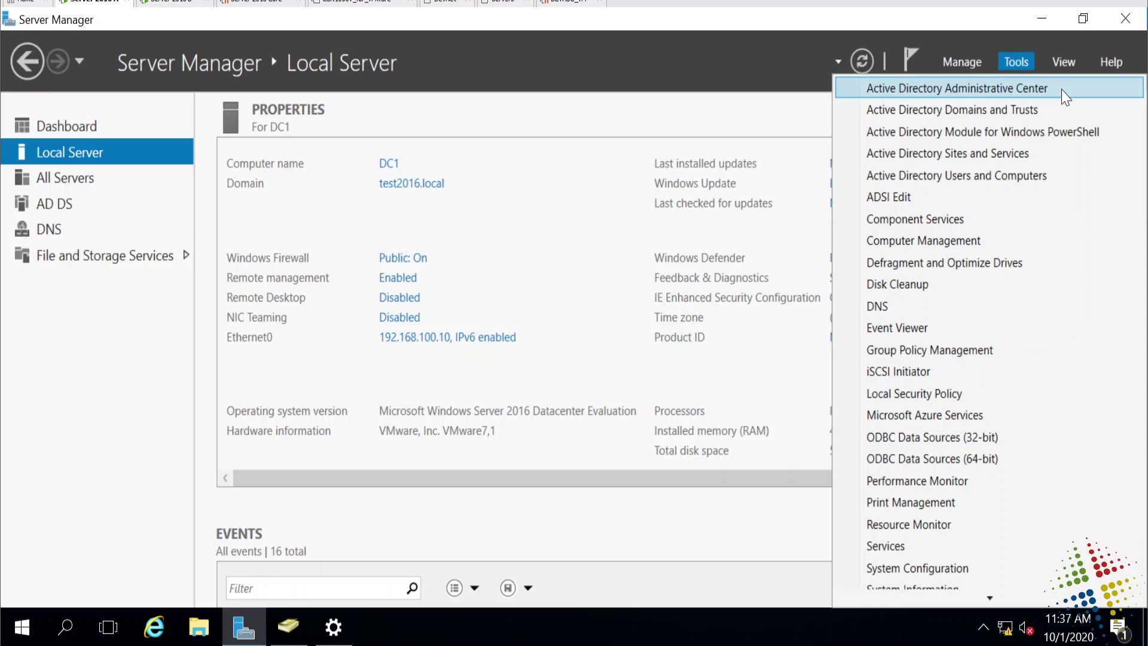
pyautogui.click(1016, 88)
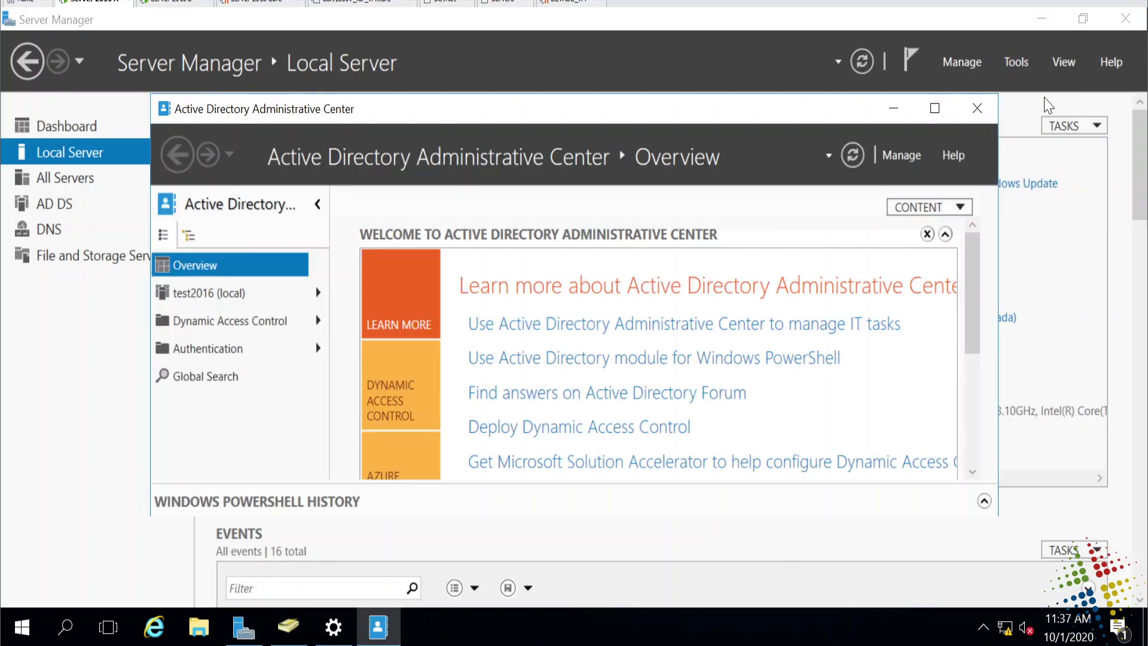
pyautogui.click(950, 115)
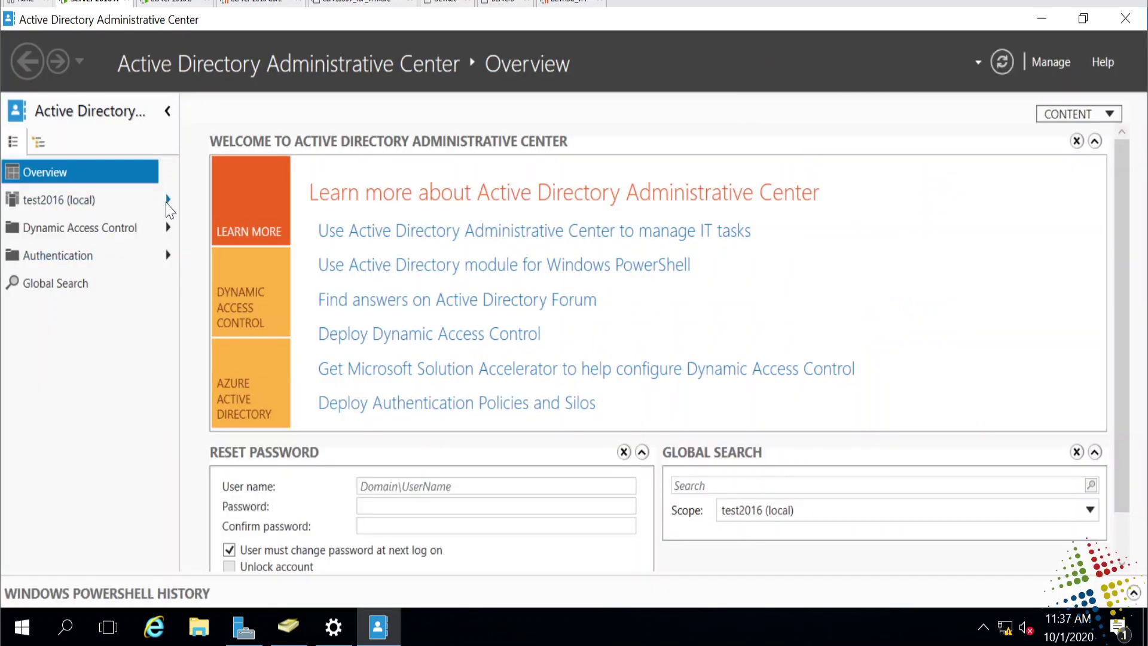
# Navigate to test2016 › System › Password Settings Container and bring up its New menu.
pyautogui.click(167, 202)
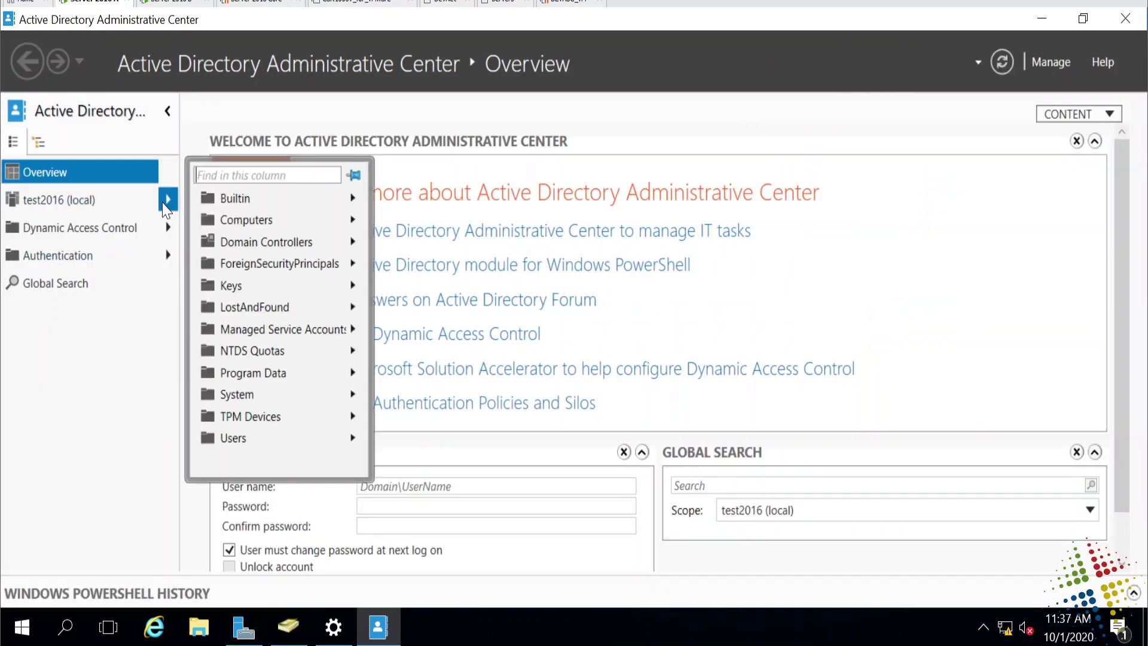
pyautogui.click(241, 397)
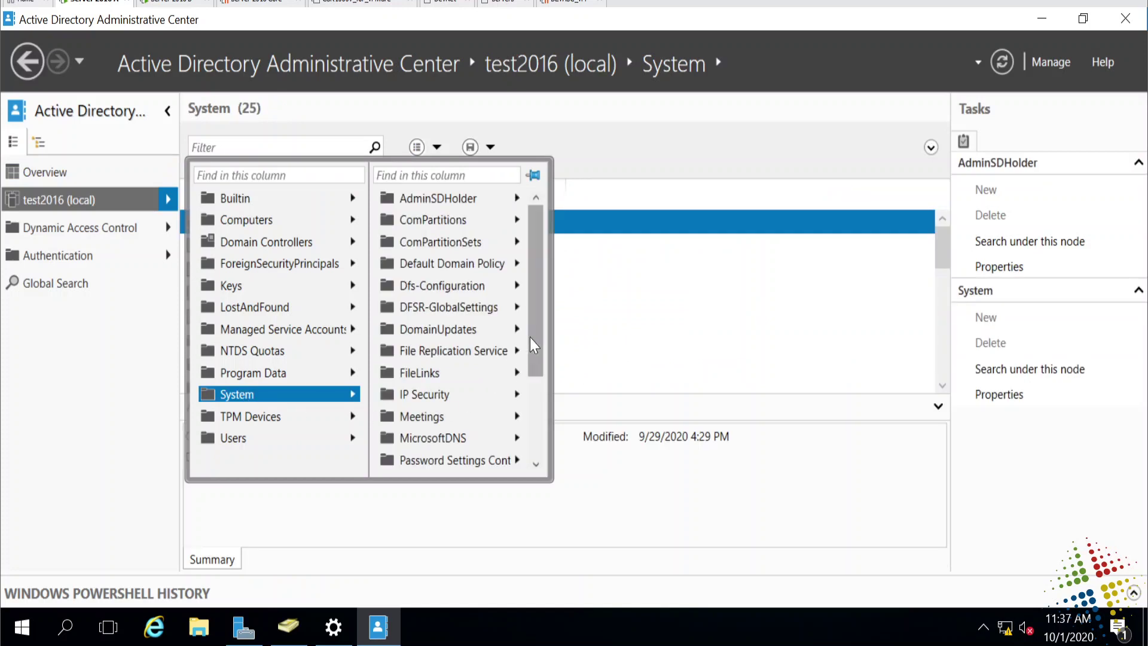
pyautogui.scroll(-1, 535, 353)
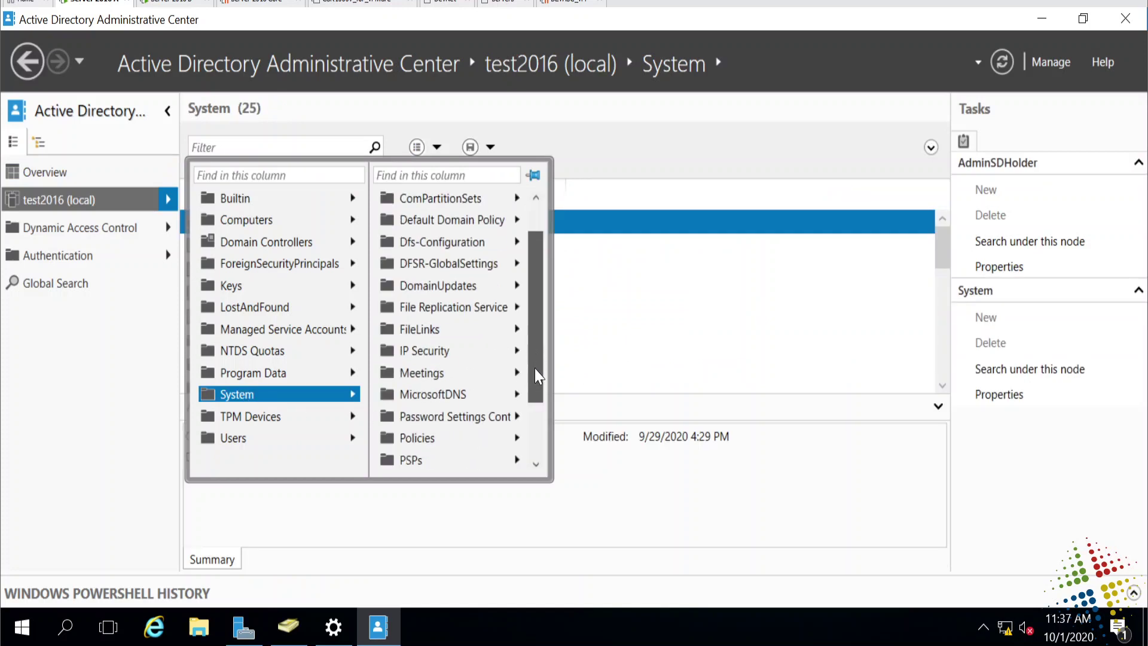
pyautogui.click(497, 423)
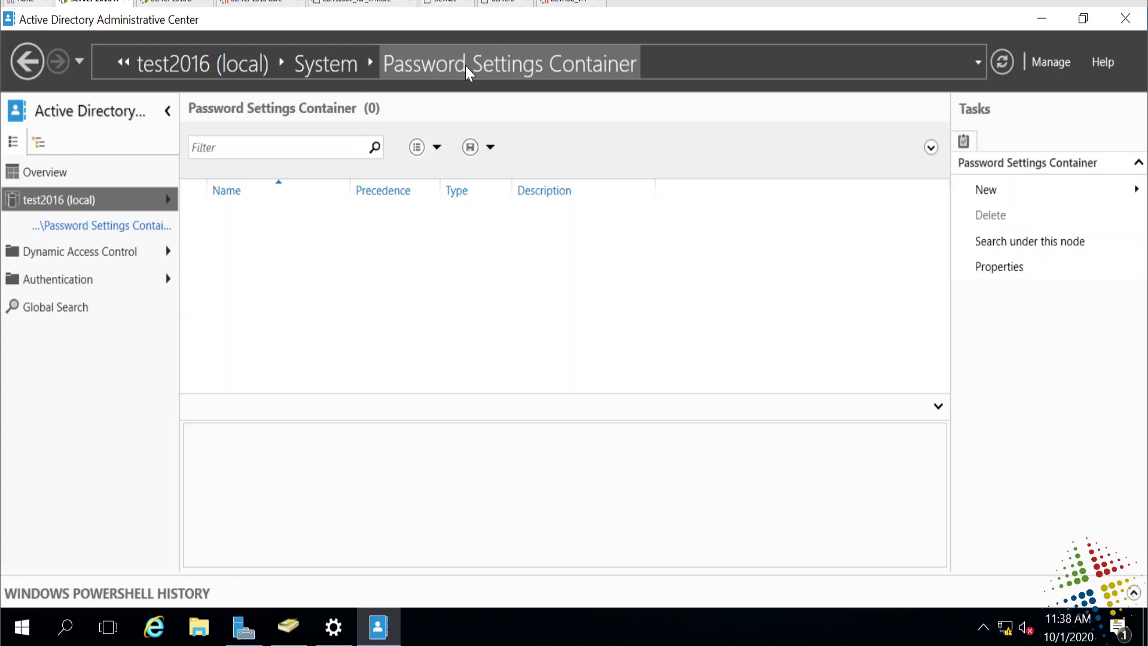
pyautogui.rightClick(308, 259)
pyautogui.moveTo(389, 276)
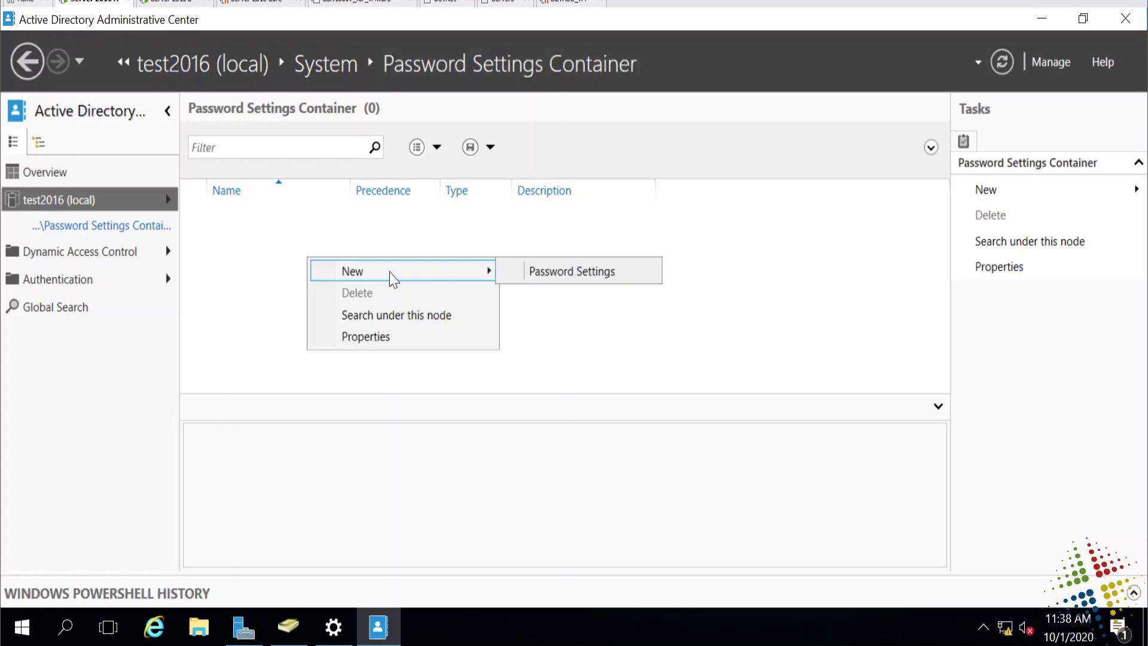
# Create a new Password Settings object named ElevatedPasswords with precedence 10.
pyautogui.click(623, 283)
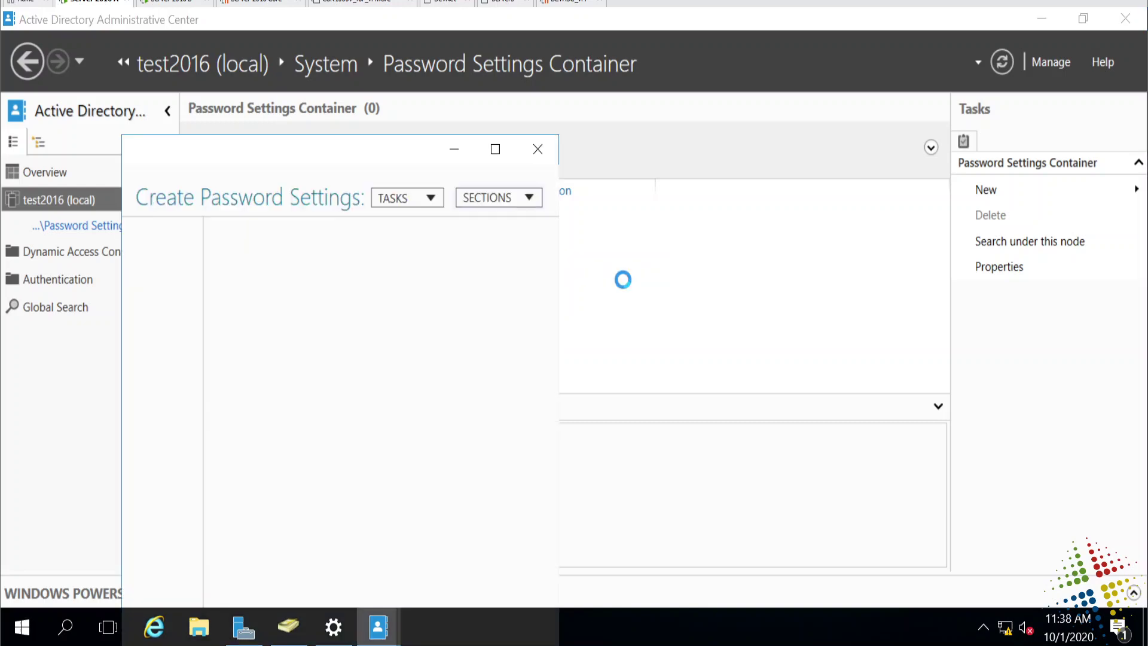
pyautogui.moveTo(516, 151); pyautogui.dragTo(496, 30)
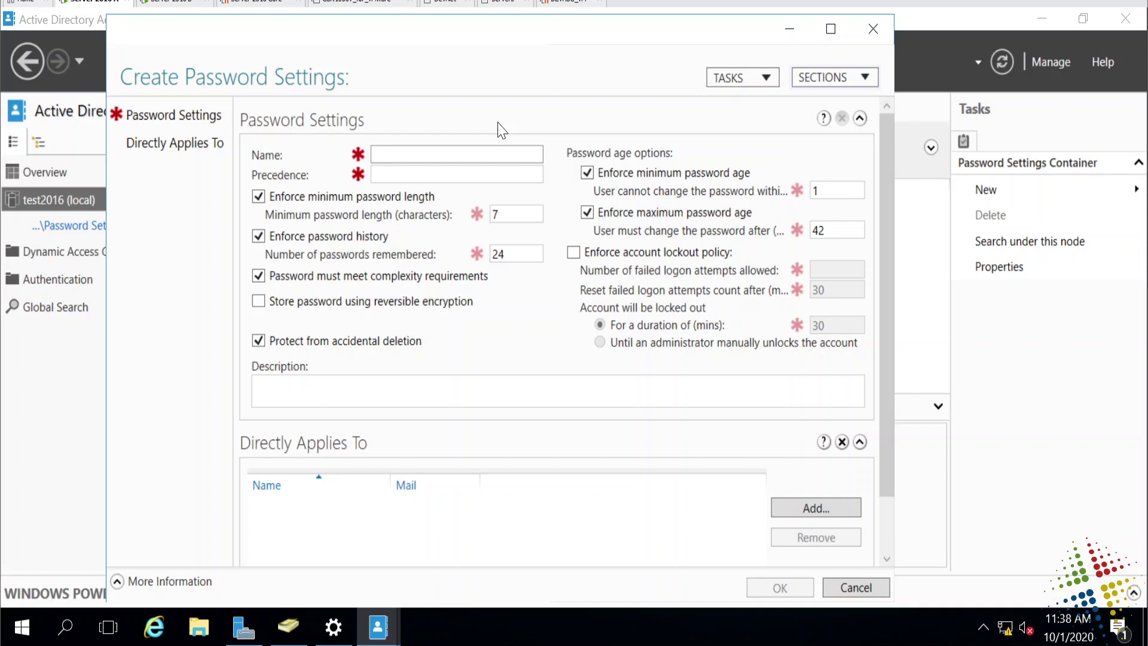
pyautogui.write('ElevatedP')
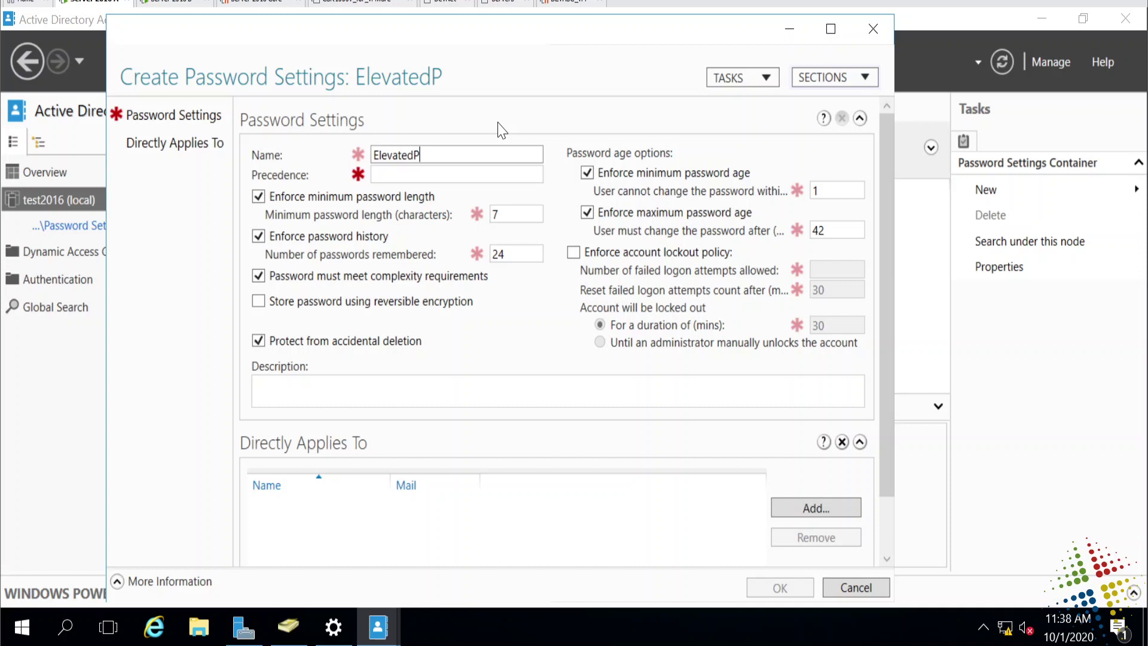
pyautogui.write('asswords')
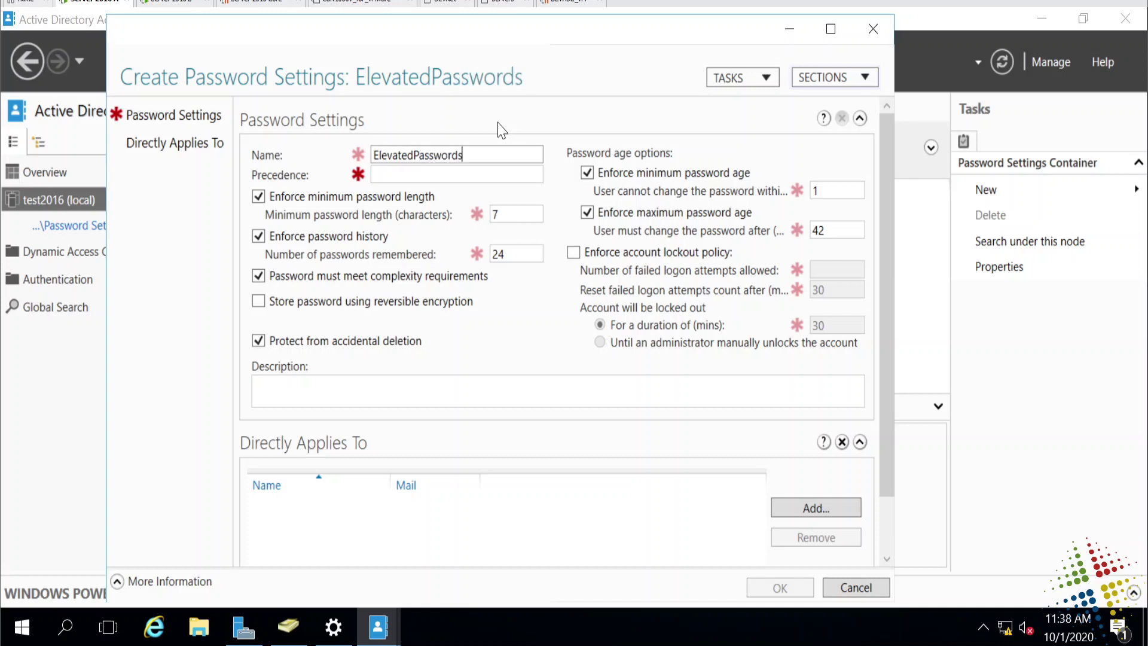
pyautogui.press('Tab')
pyautogui.write('1')
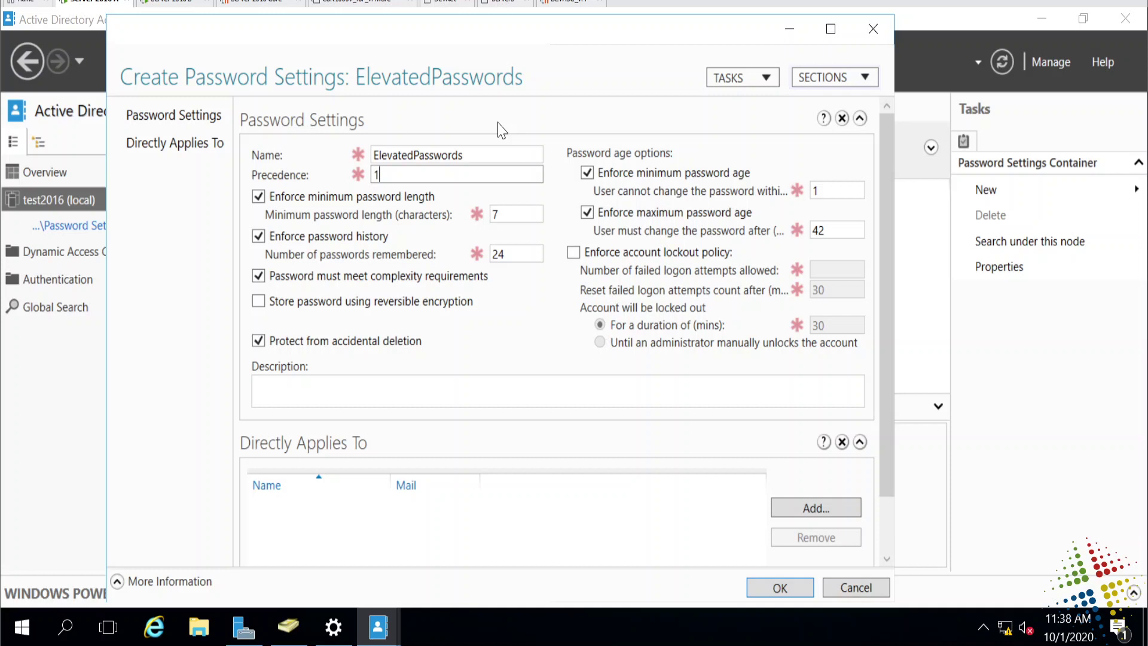
pyautogui.write('0')
# Set the minimum password length to 15 and stop enforcing a minimum password age.
pyautogui.doubleClick(495, 214)
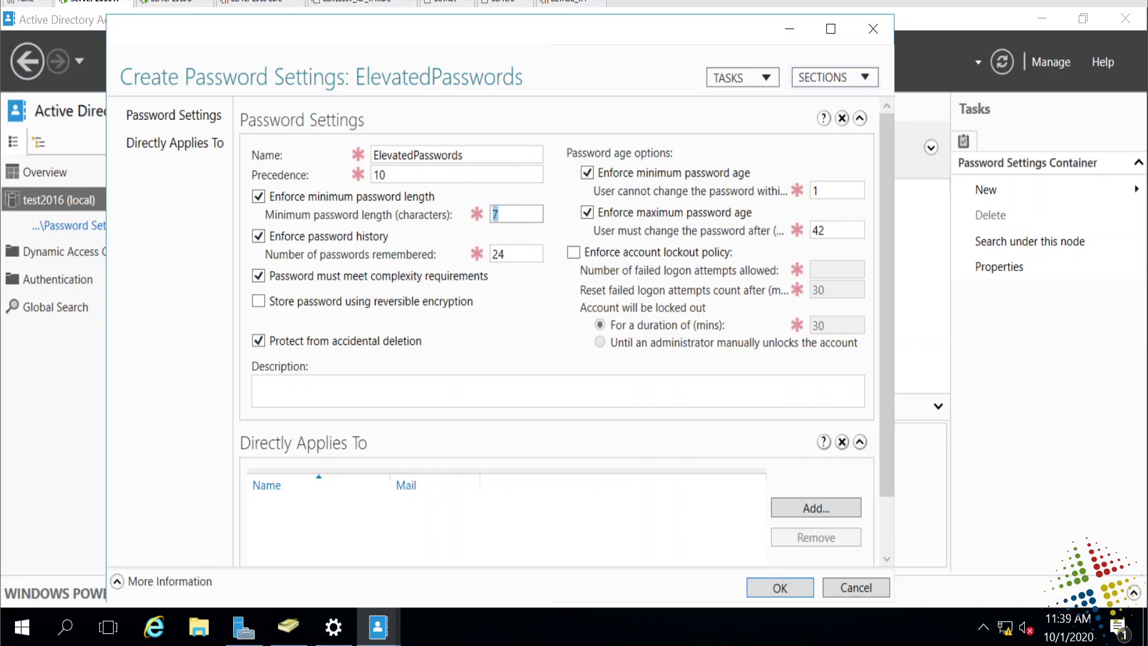
pyautogui.write('15')
pyautogui.click(818, 190)
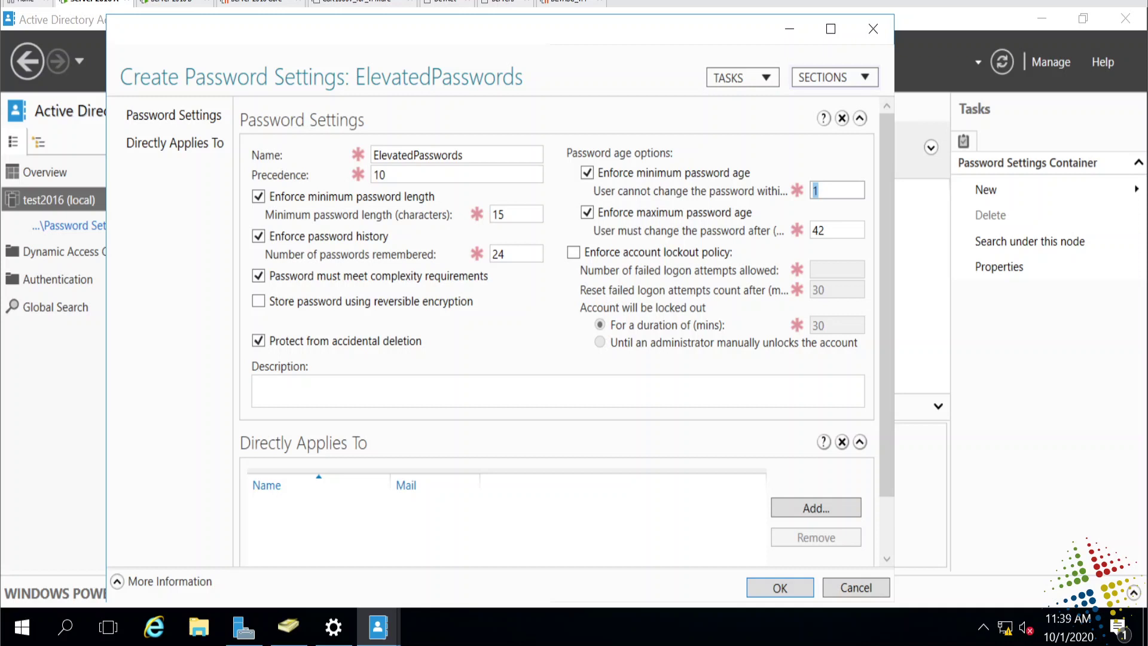
pyautogui.press('BackSpace')
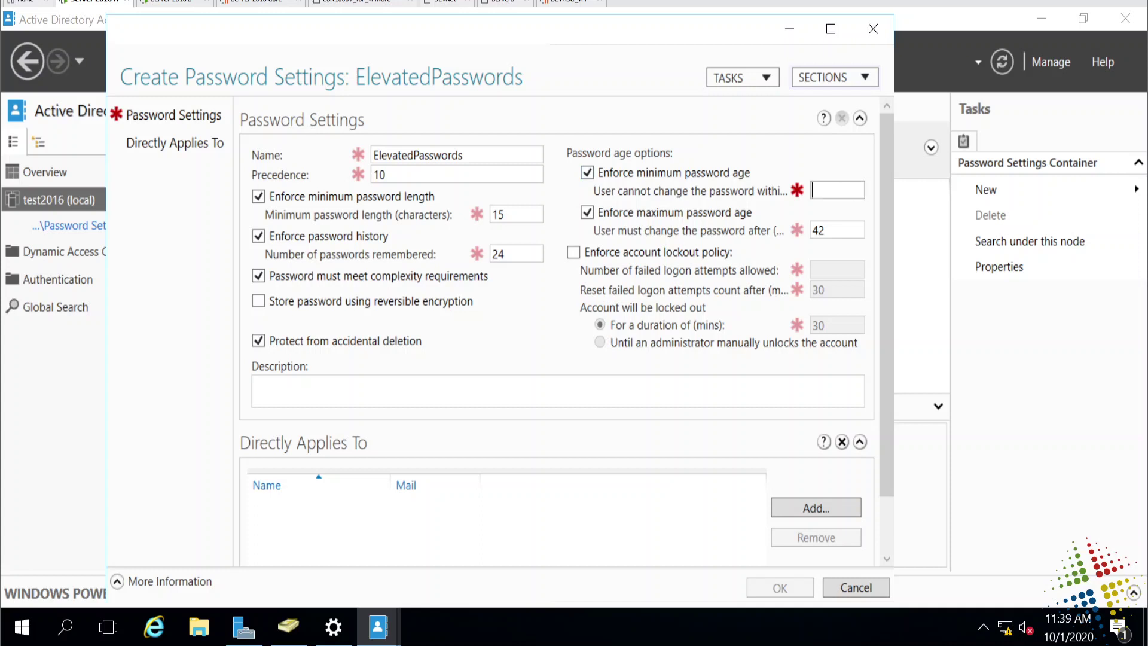
pyautogui.click(725, 173)
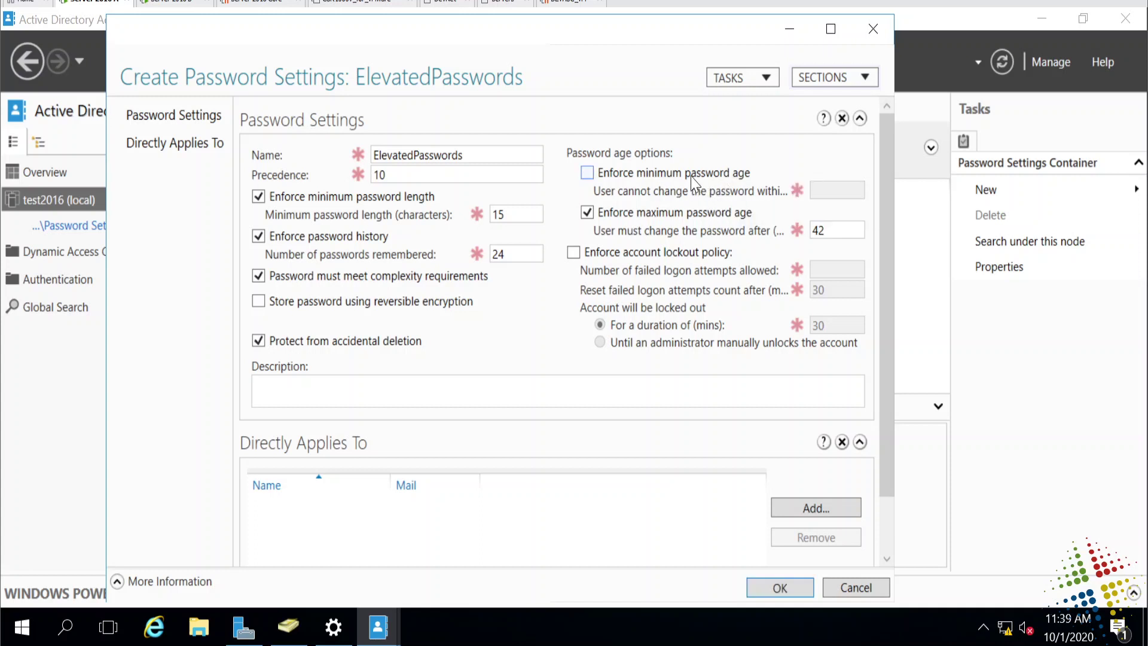
pyautogui.click(692, 175)
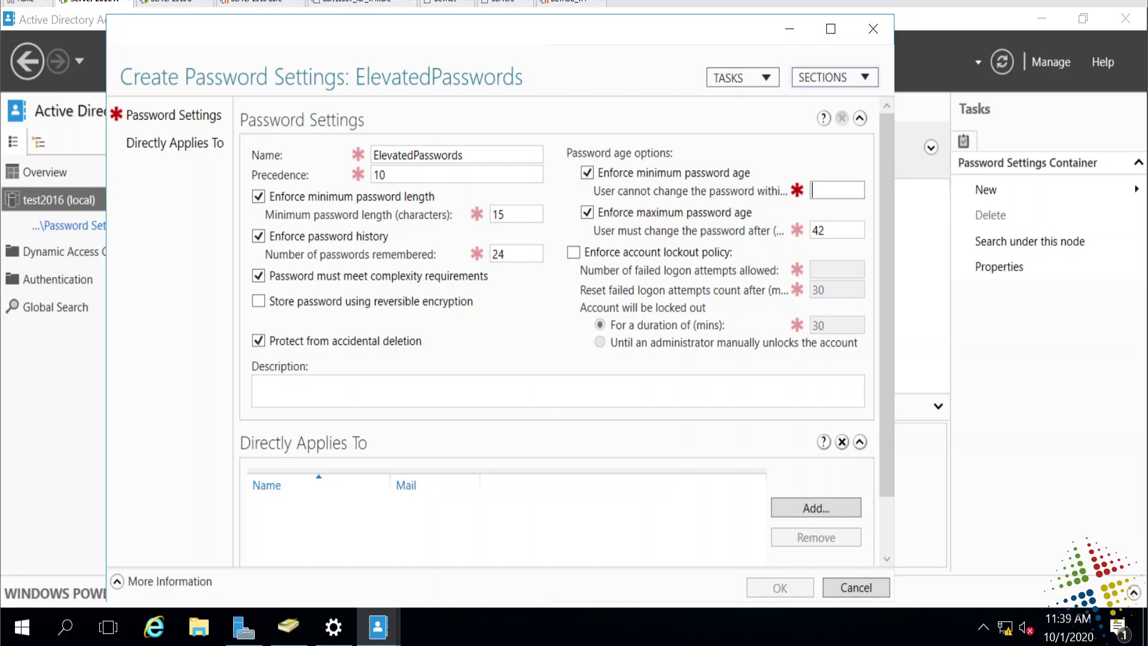
pyautogui.write('1')
pyautogui.press('BackSpace')
pyautogui.click(703, 175)
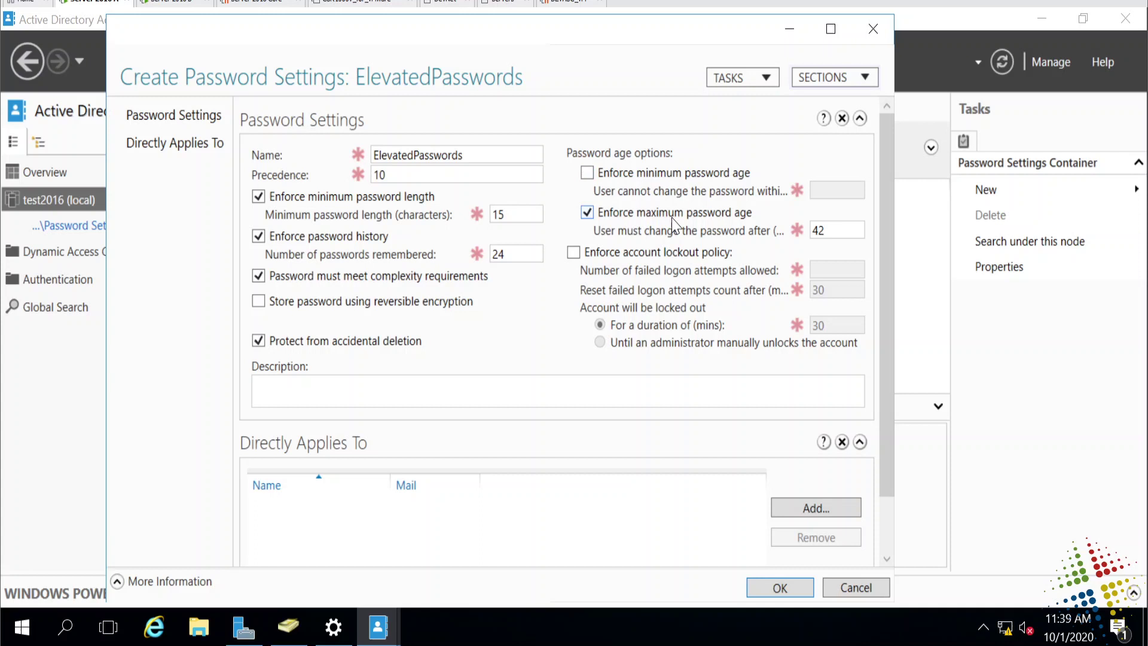
# Change the maximum password age from 42 to 180 days.
pyautogui.doubleClick(818, 231)
pyautogui.click(824, 230)
pyautogui.press('BackSpace')
pyautogui.press('BackSpace')
pyautogui.write('180')
# Add the adminusers group under Directly Applies To and save the ElevatedPasswords PSO.
pyautogui.click(823, 511)
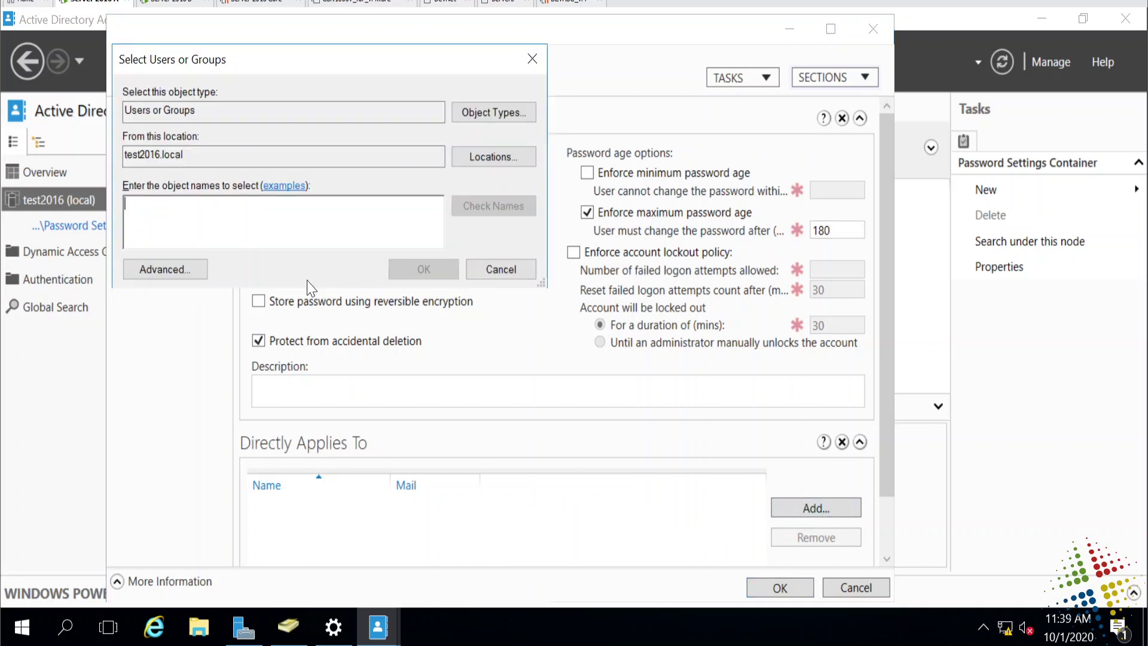
pyautogui.write('adminusers')
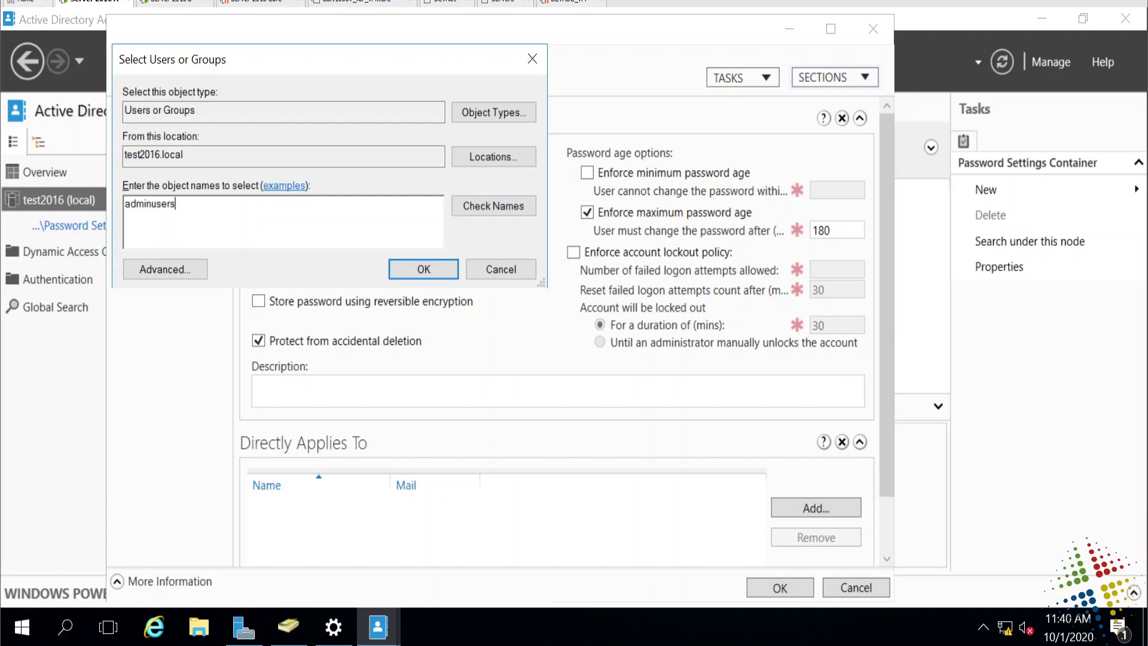
pyautogui.press('Return')
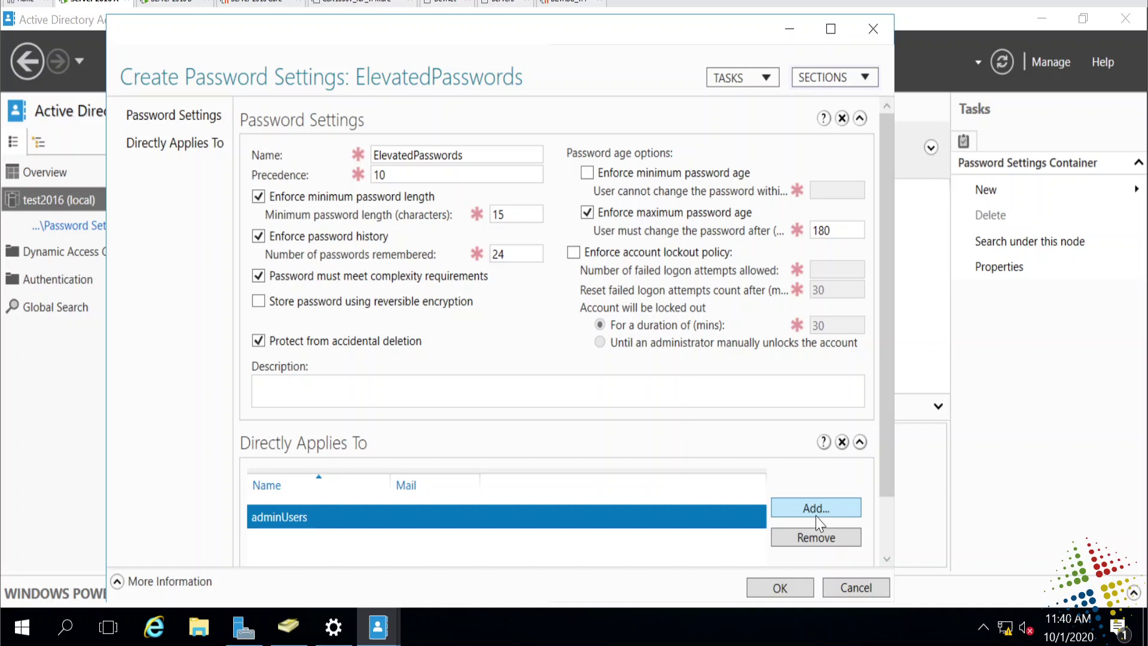
pyautogui.click(781, 588)
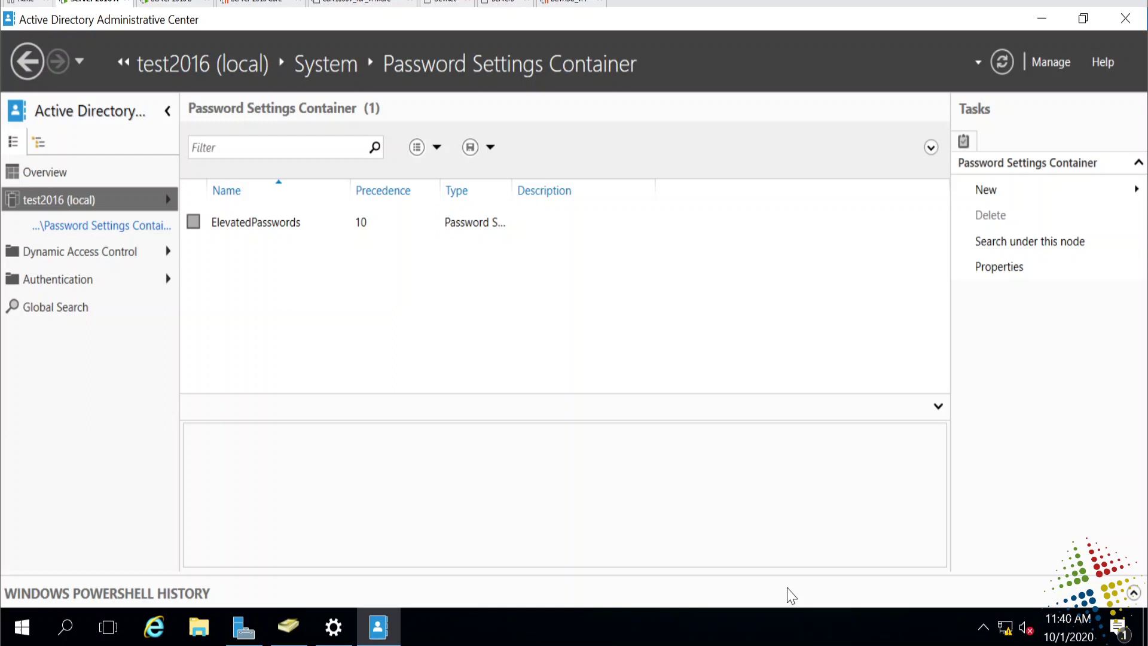
# Check the adminUsers group's Members tab for the admin user, then switch to the DC2 session.
pyautogui.click(299, 628)
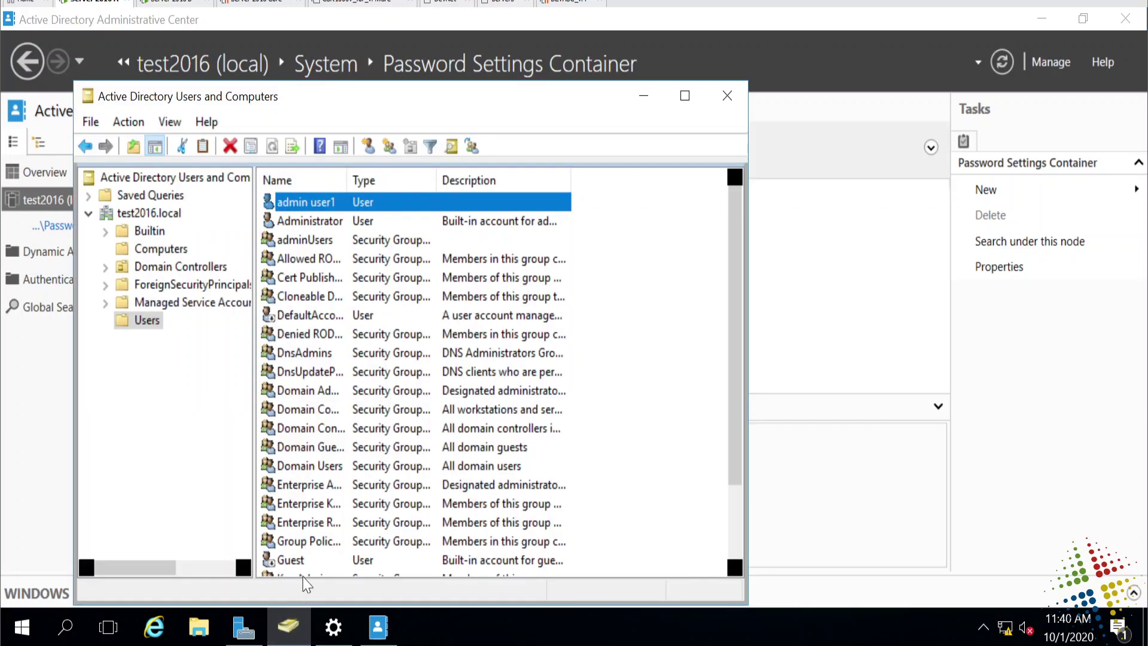
pyautogui.click(323, 240)
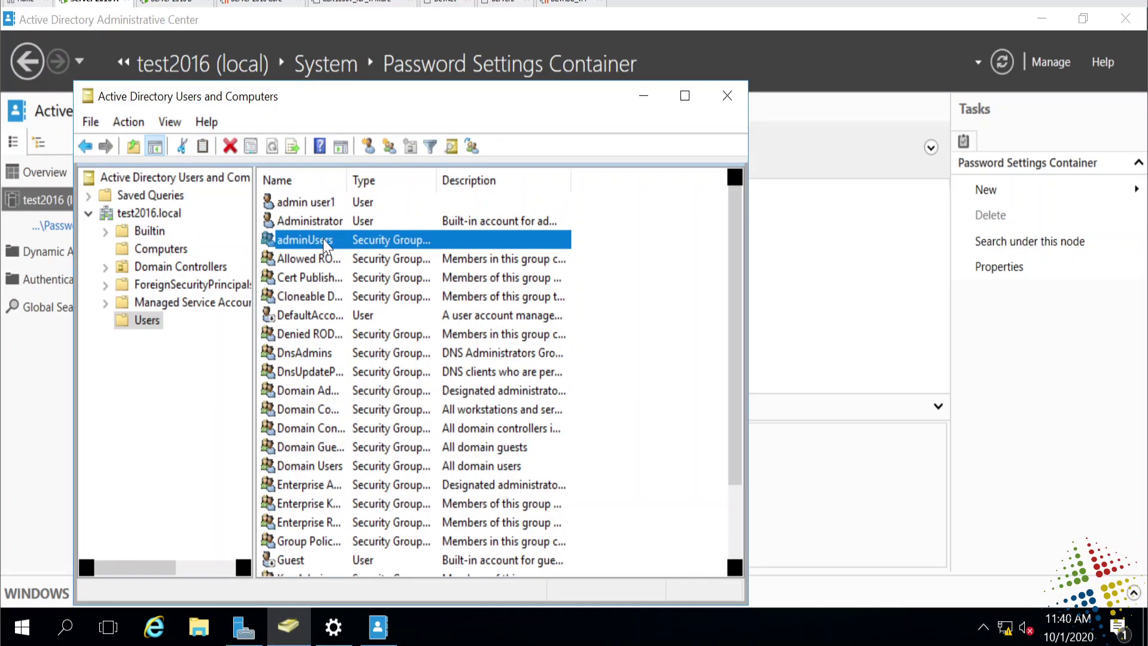
pyautogui.doubleClick(323, 239)
pyautogui.click(306, 166)
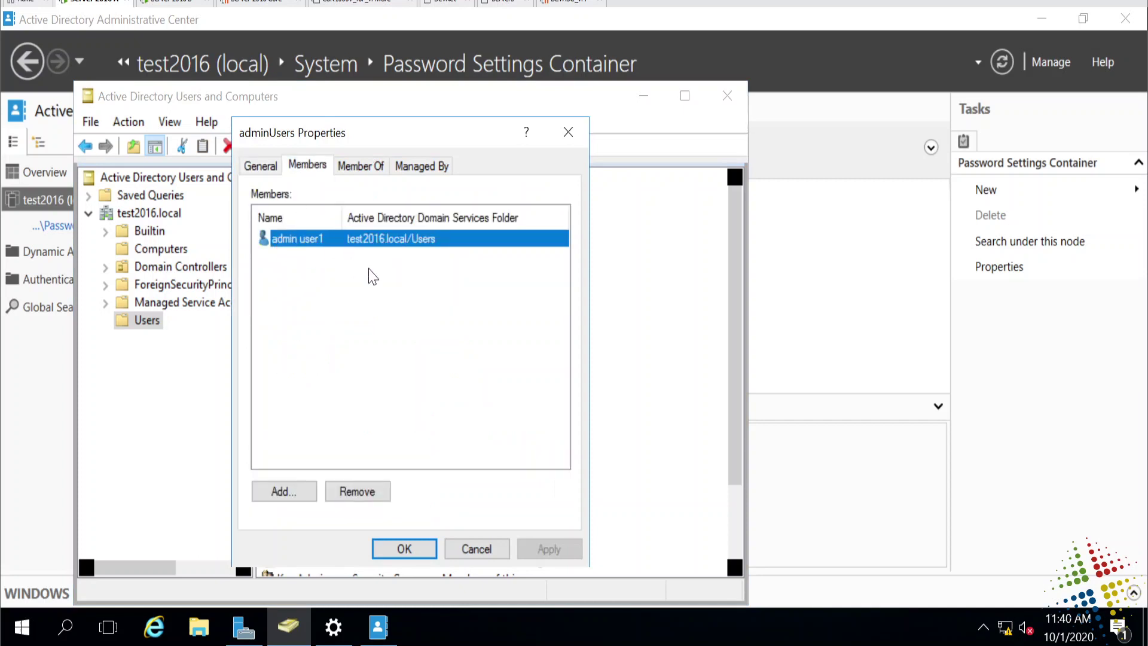
pyautogui.click(469, 548)
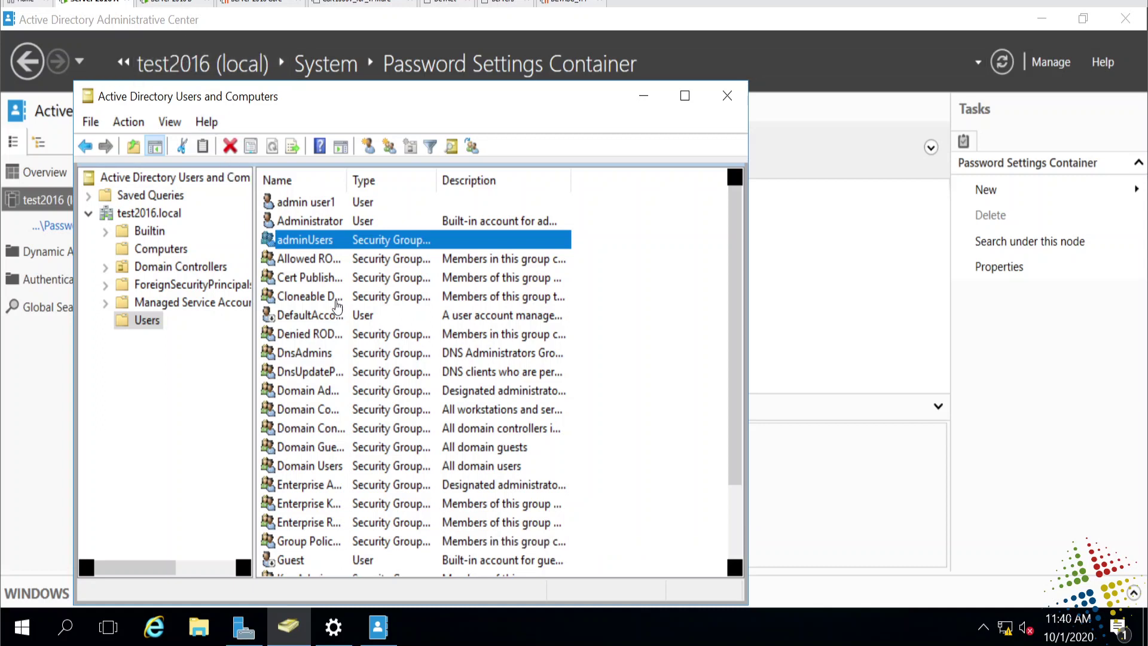
pyautogui.click(167, 5)
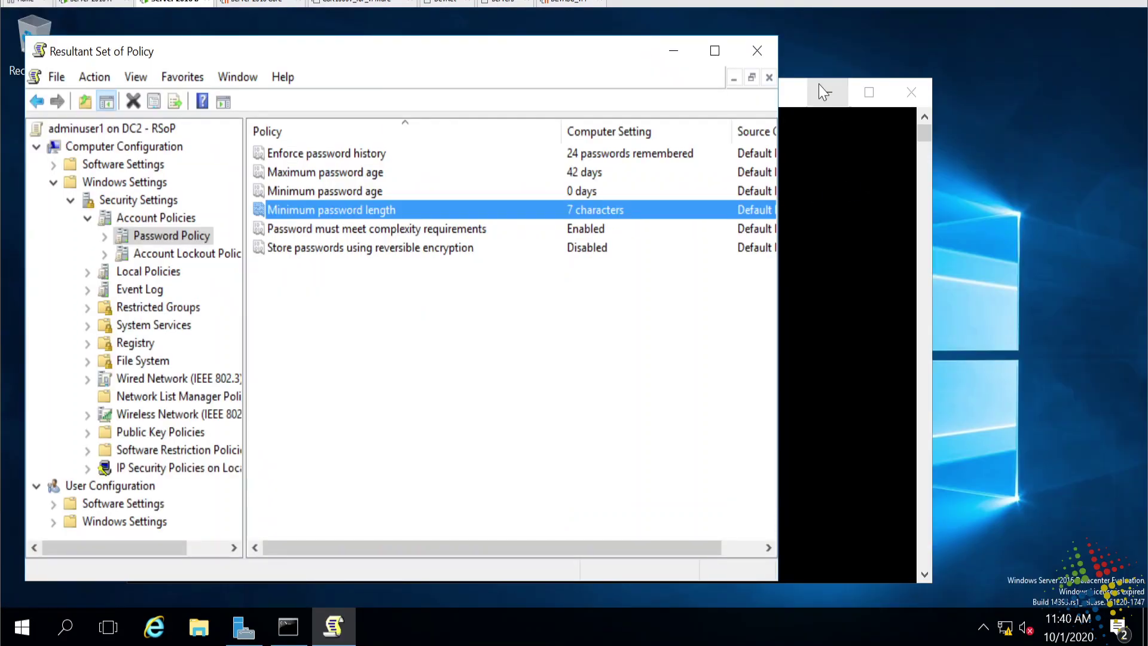
# Close RSoP without saving and rerun gpupdate /force in Command Prompt.
pyautogui.click(758, 51)
pyautogui.click(400, 365)
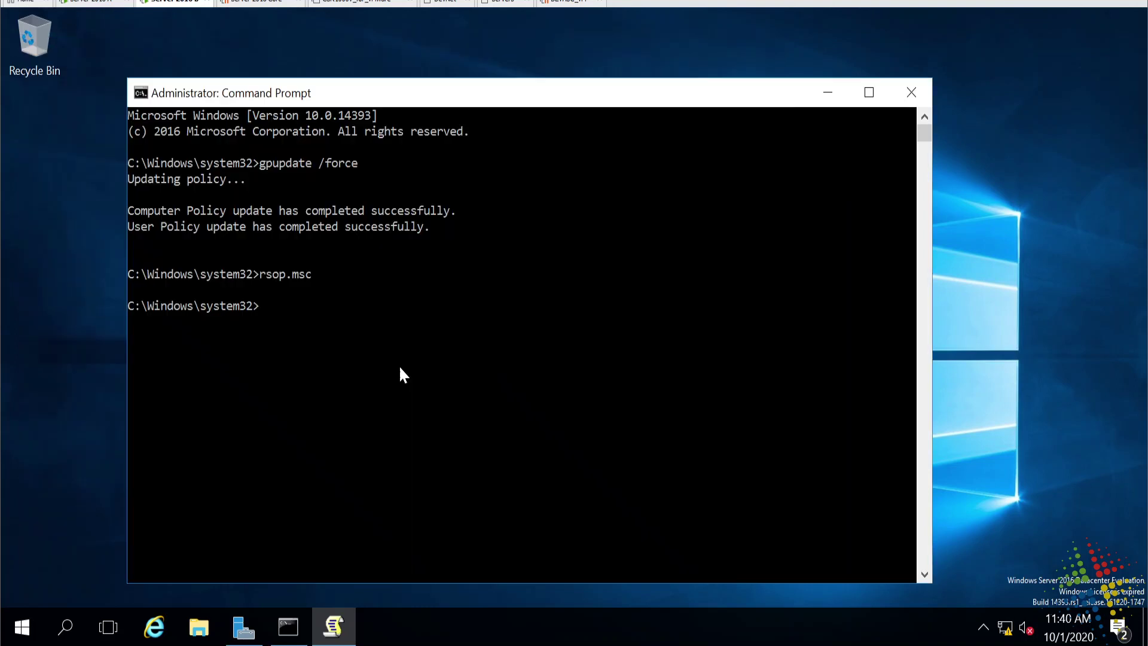
pyautogui.click(697, 369)
pyautogui.press('Up')
pyautogui.press('Up')
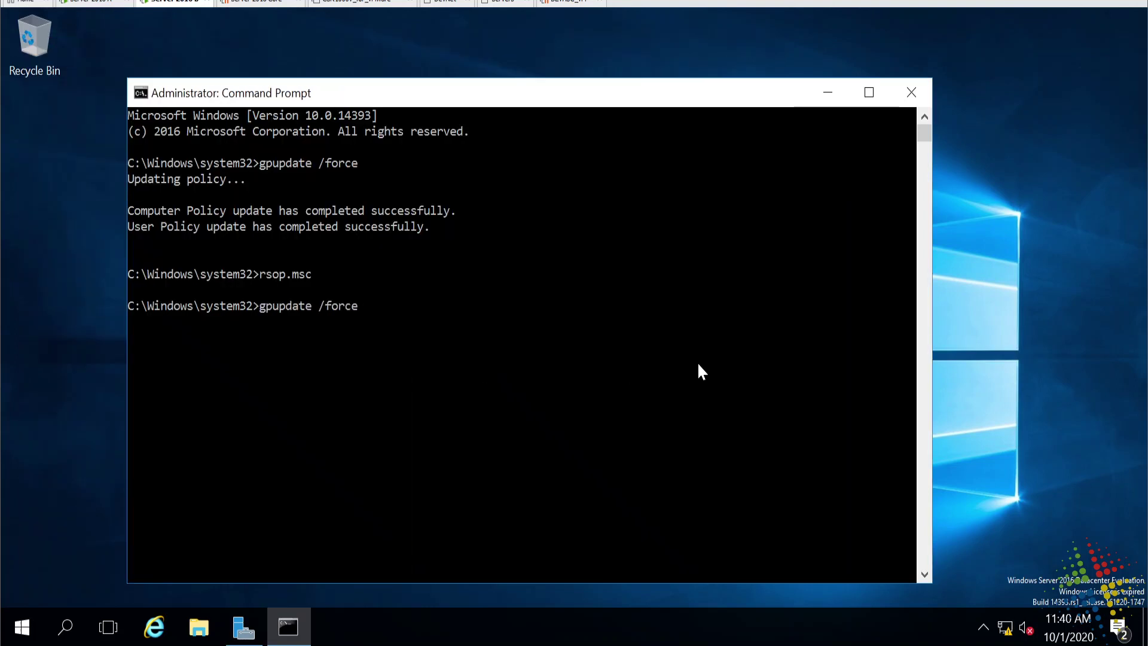
pyautogui.press('Return')
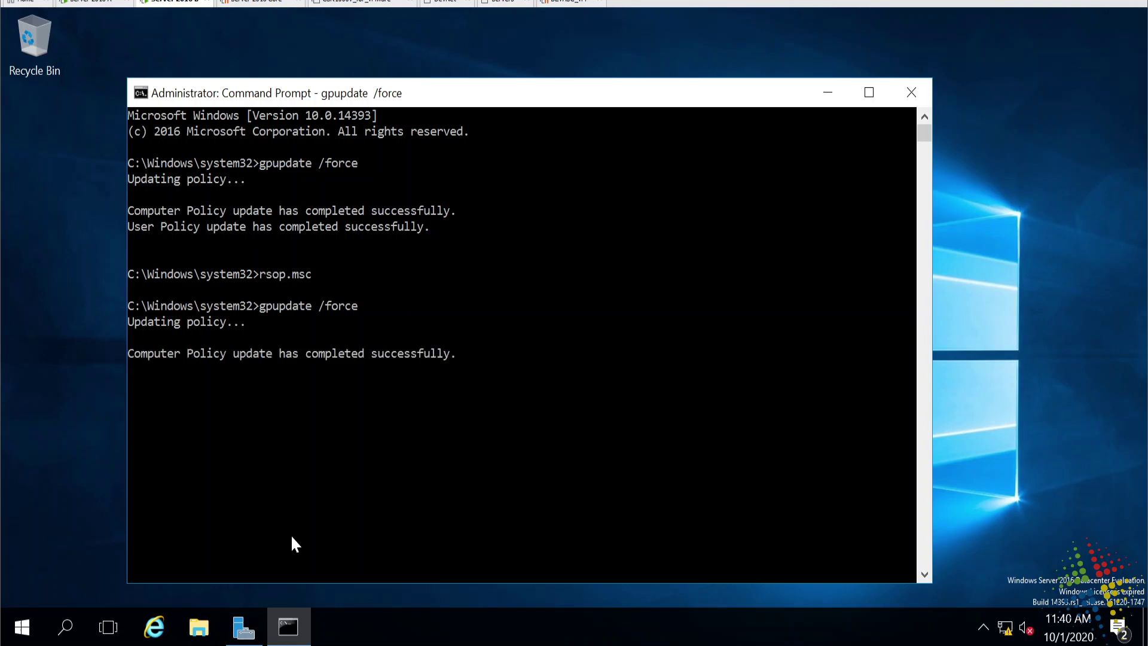
# Sign out of DC2 and sign back in with the account password.
pyautogui.click(53, 520)
pyautogui.press('super')
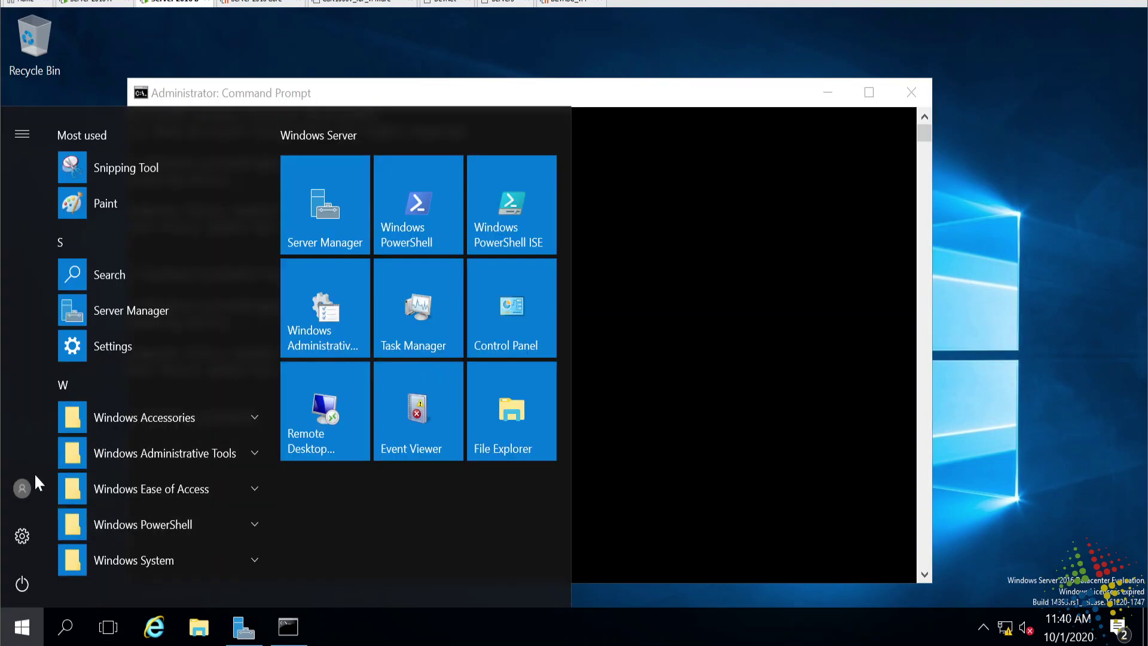
pyautogui.click(24, 485)
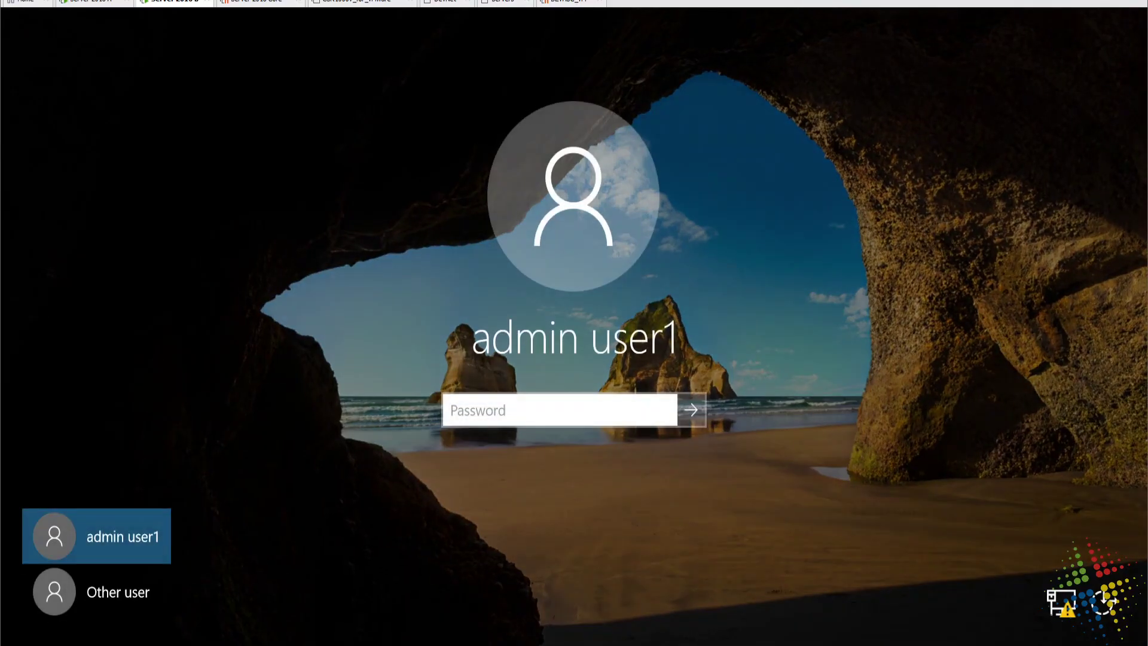
pyautogui.write('••••••••••')
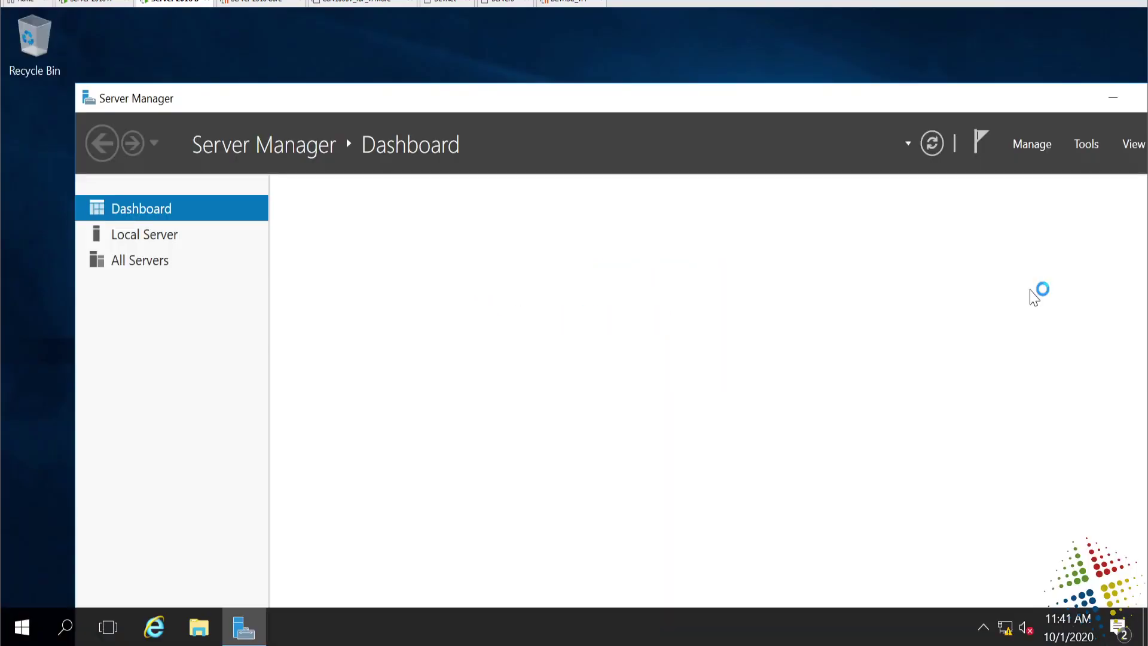
# Search the Start menu for cmd and launch Command Prompt as administrator.
pyautogui.click(1112, 98)
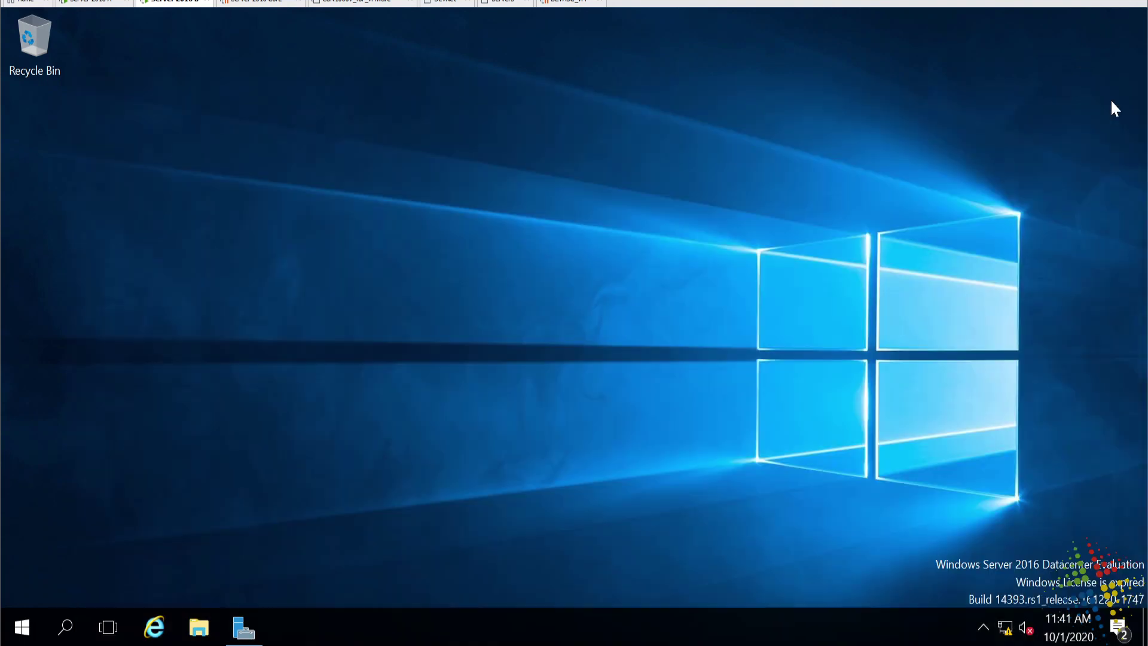
pyautogui.click(26, 627)
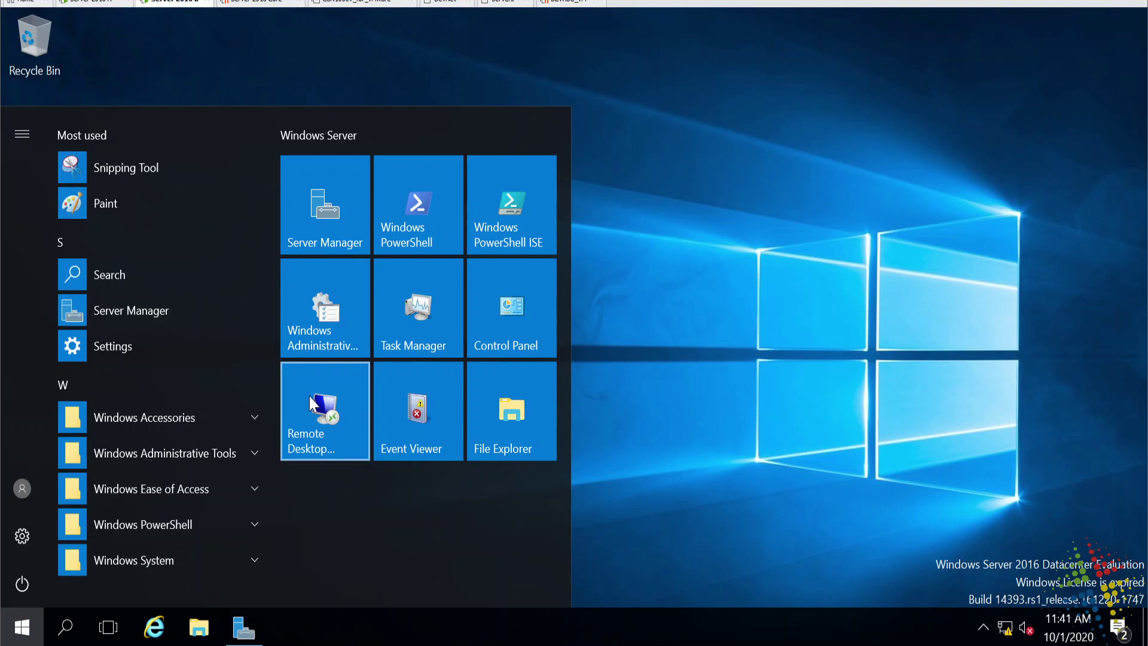
pyautogui.write('cmd')
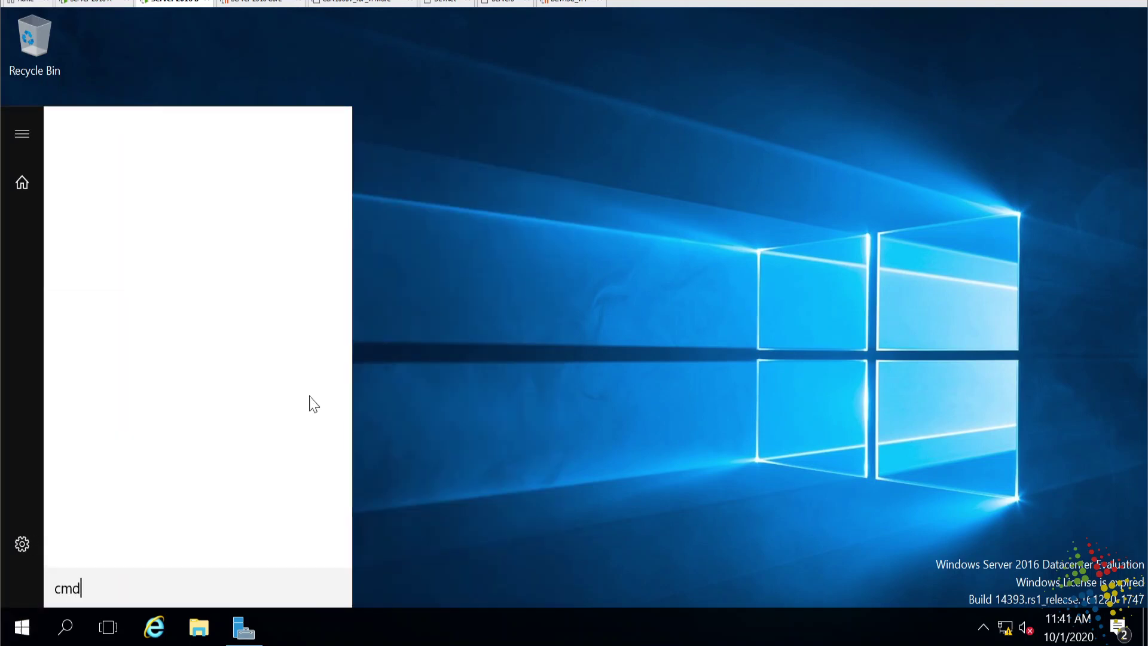
pyautogui.rightClick(133, 174)
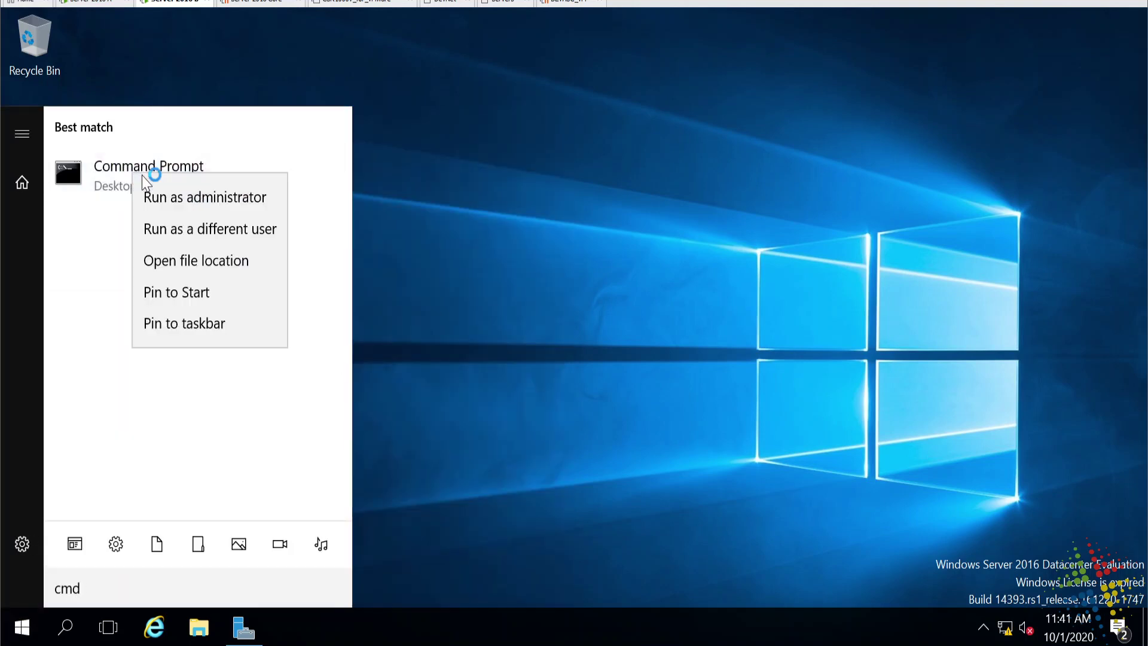
pyautogui.click(173, 199)
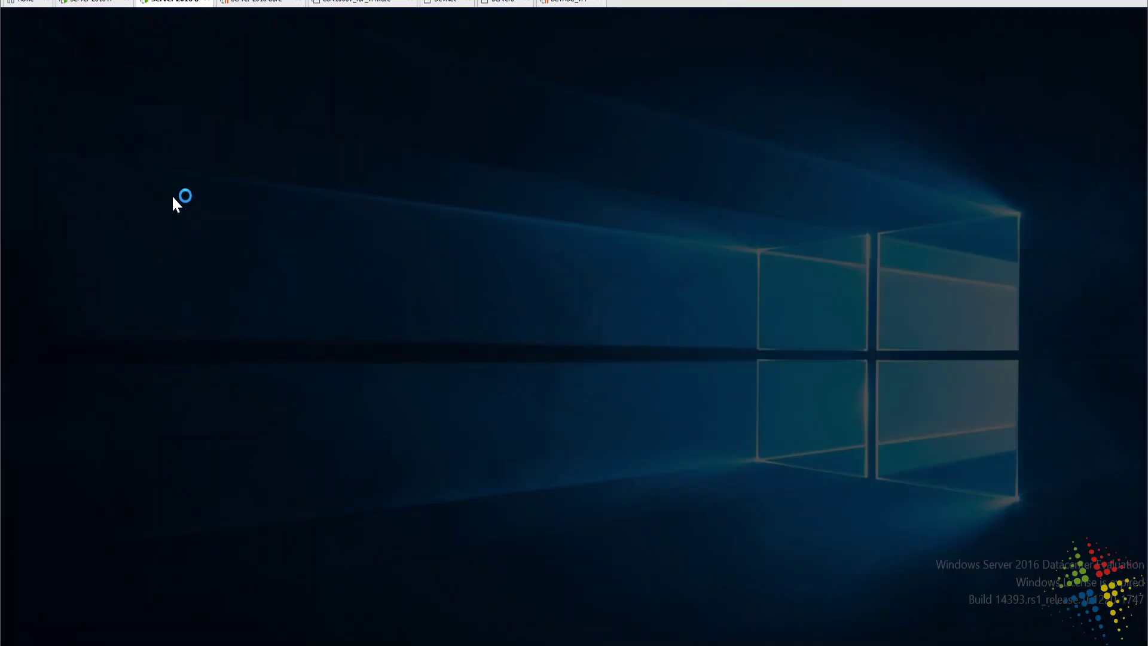
# Approve elevation, run rsop.msc, and expand Security Settings > Account Policies > Password Policy.
pyautogui.click(459, 438)
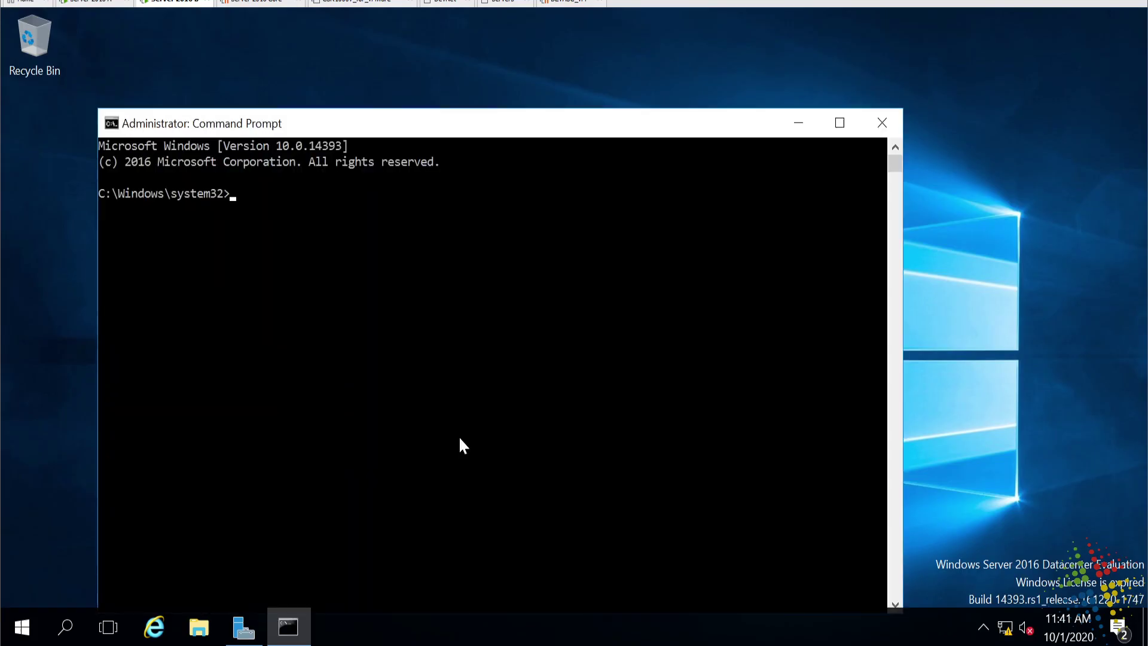
pyautogui.write('rsop.msc')
pyautogui.press('Return')
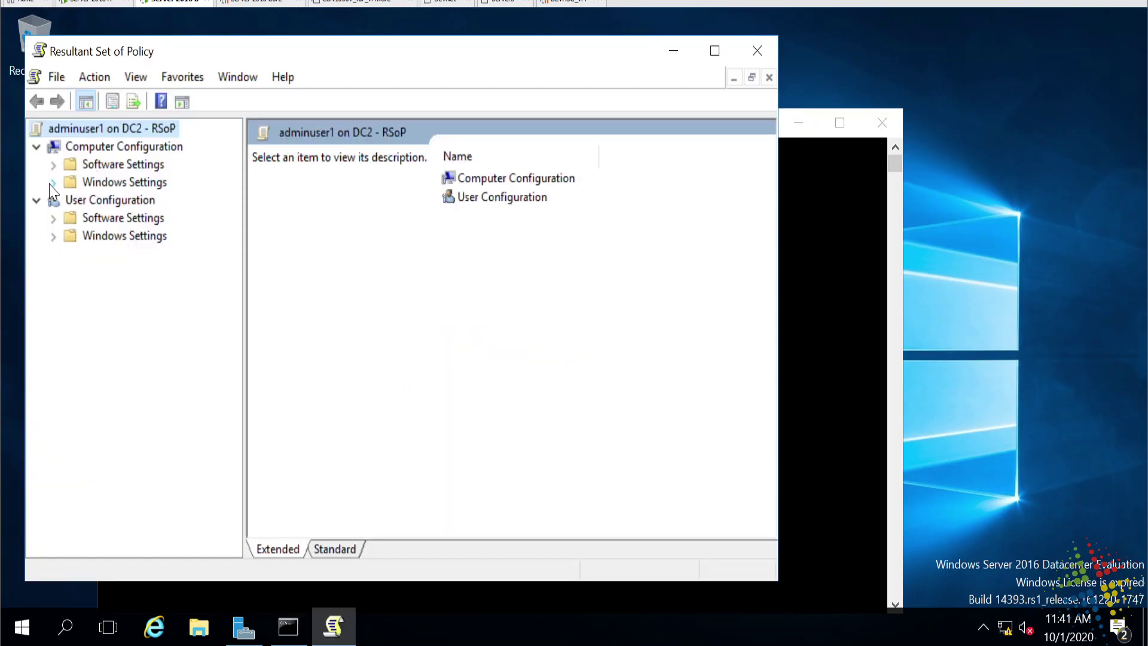
pyautogui.click(53, 183)
pyautogui.click(70, 200)
pyautogui.doubleClick(111, 219)
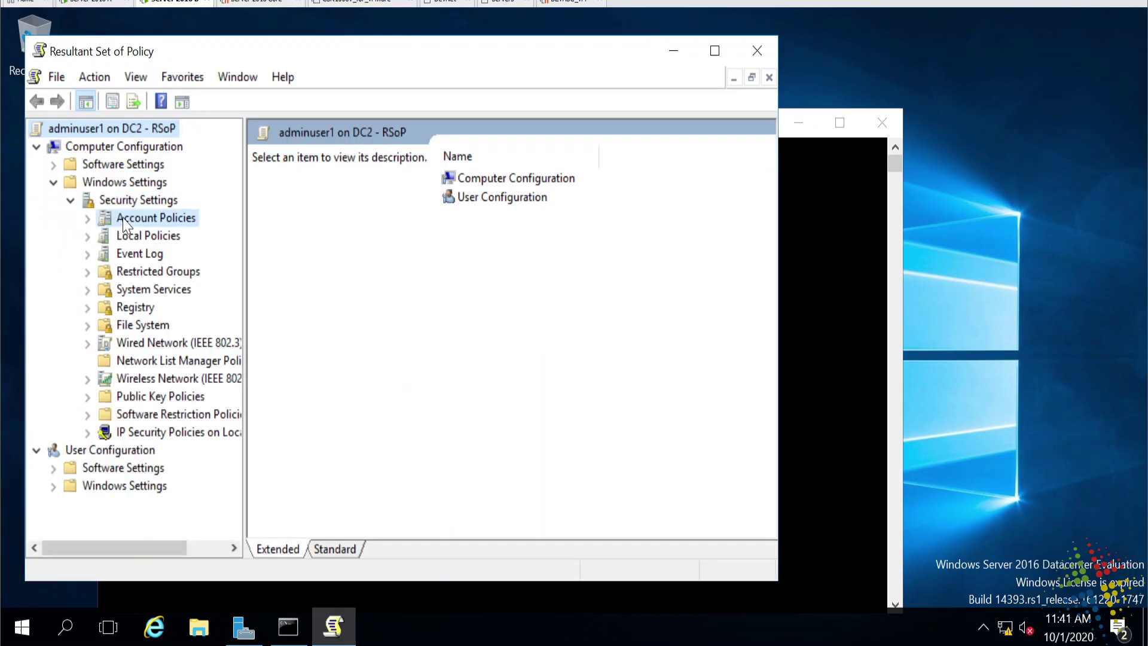
pyautogui.click(174, 237)
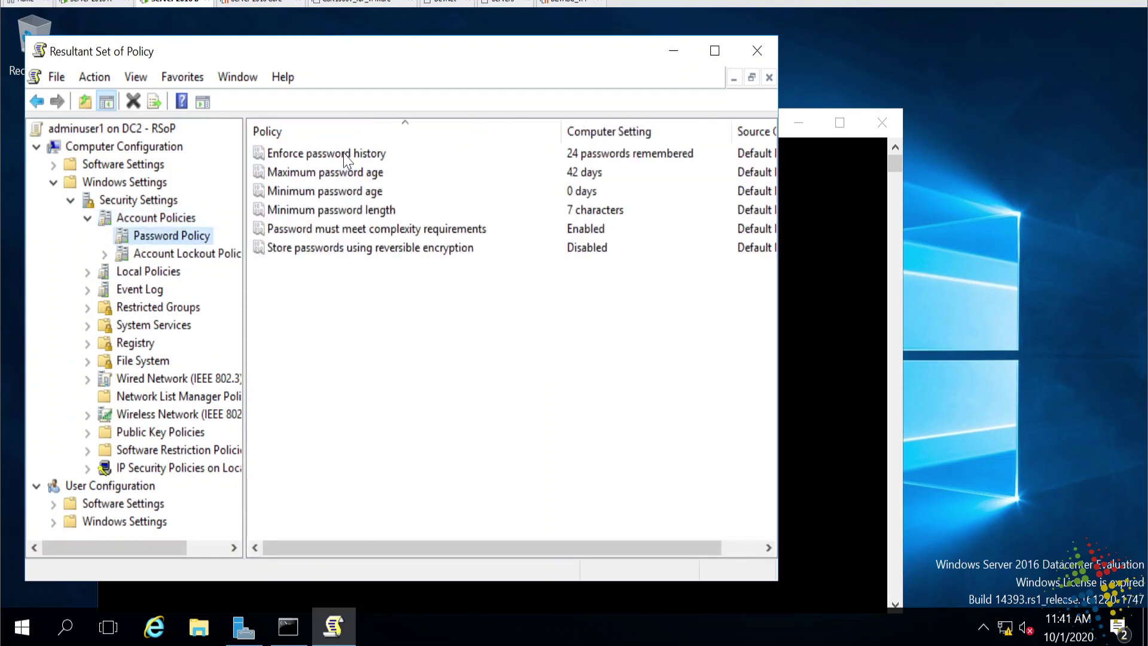
# Inspect Maximum password age and the 7-character Minimum password length, then press Ctrl+Alt+Del.
pyautogui.click(346, 173)
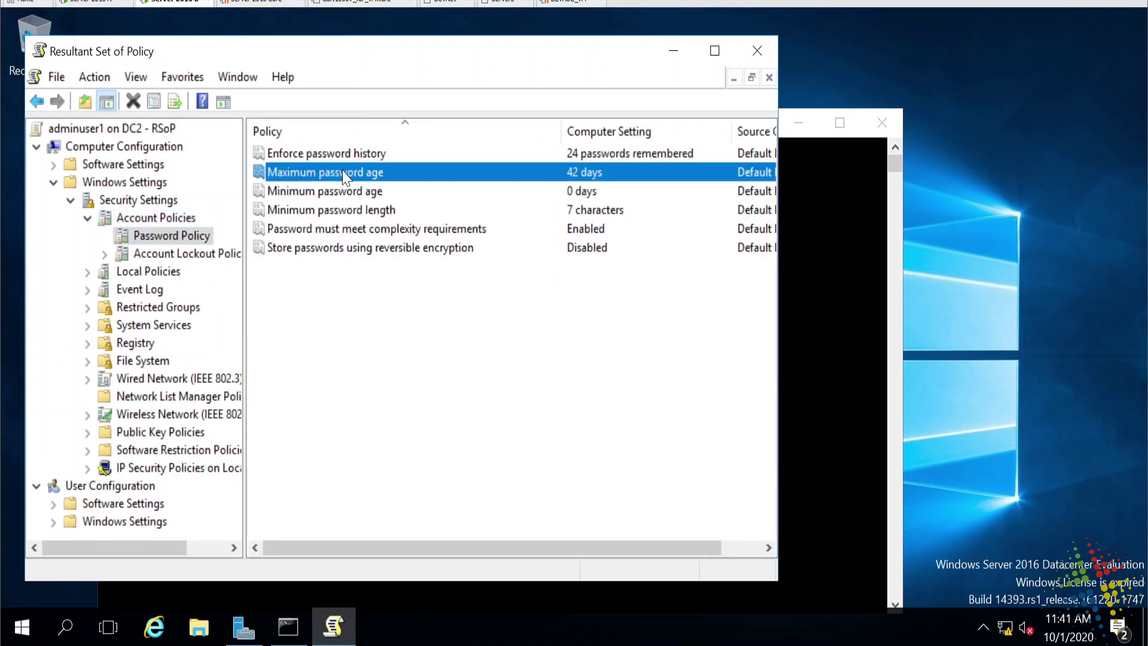
pyautogui.click(350, 213)
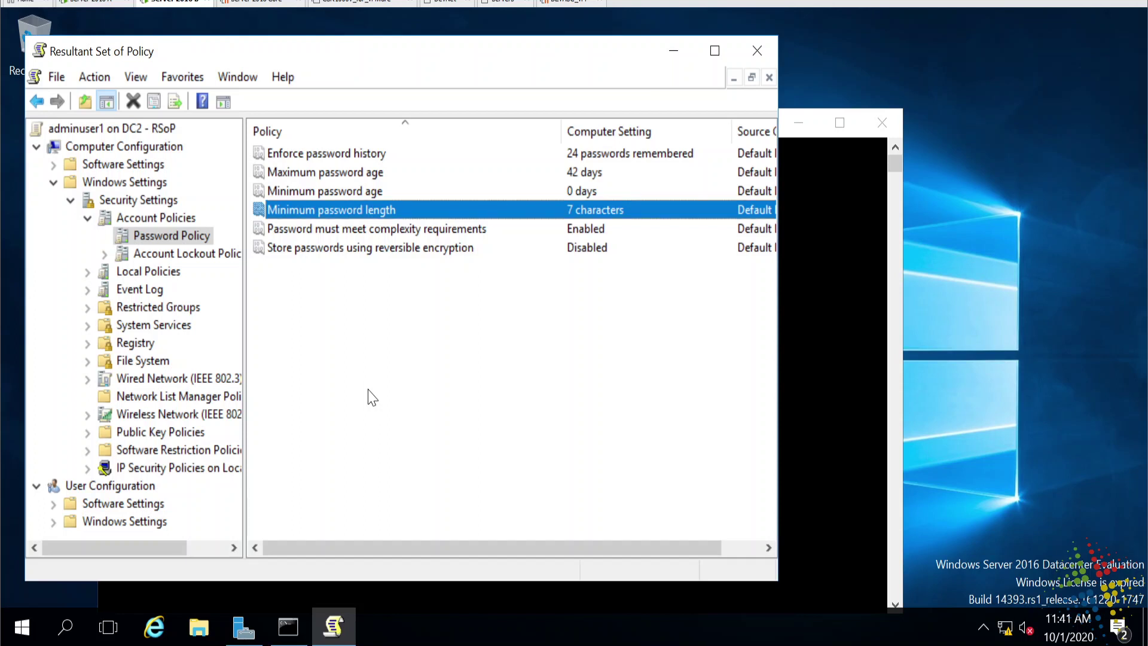
pyautogui.hotkey('ctrl', 'alt', 'Delete')
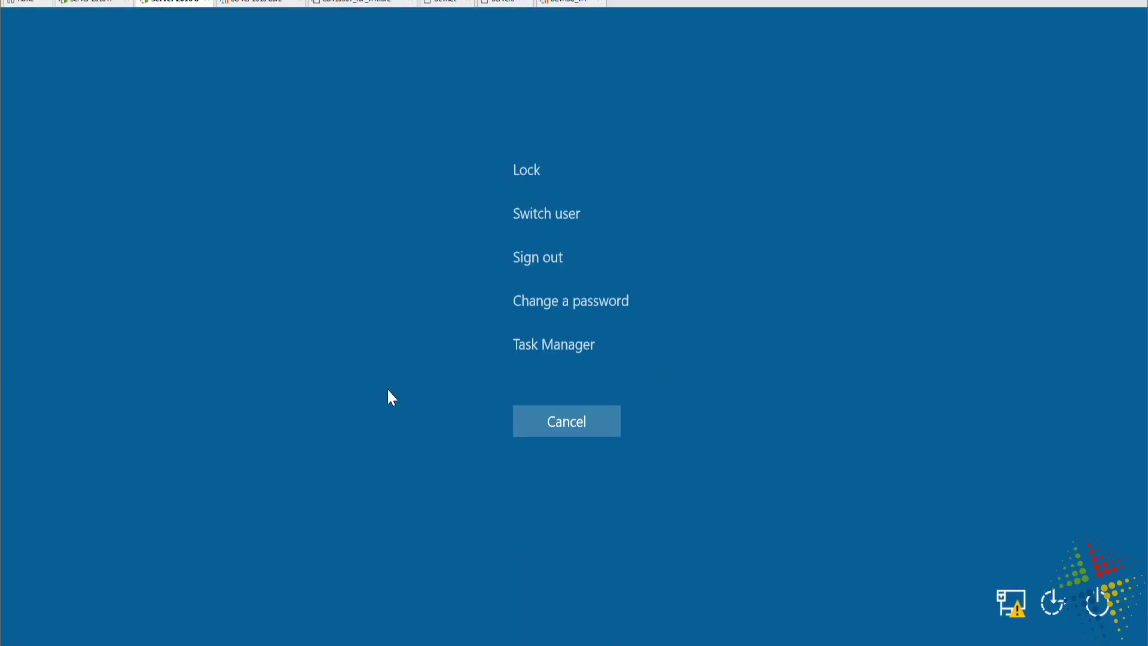
# Try changing the admin password: old password plus a short new one twice, then submit.
pyautogui.click(543, 308)
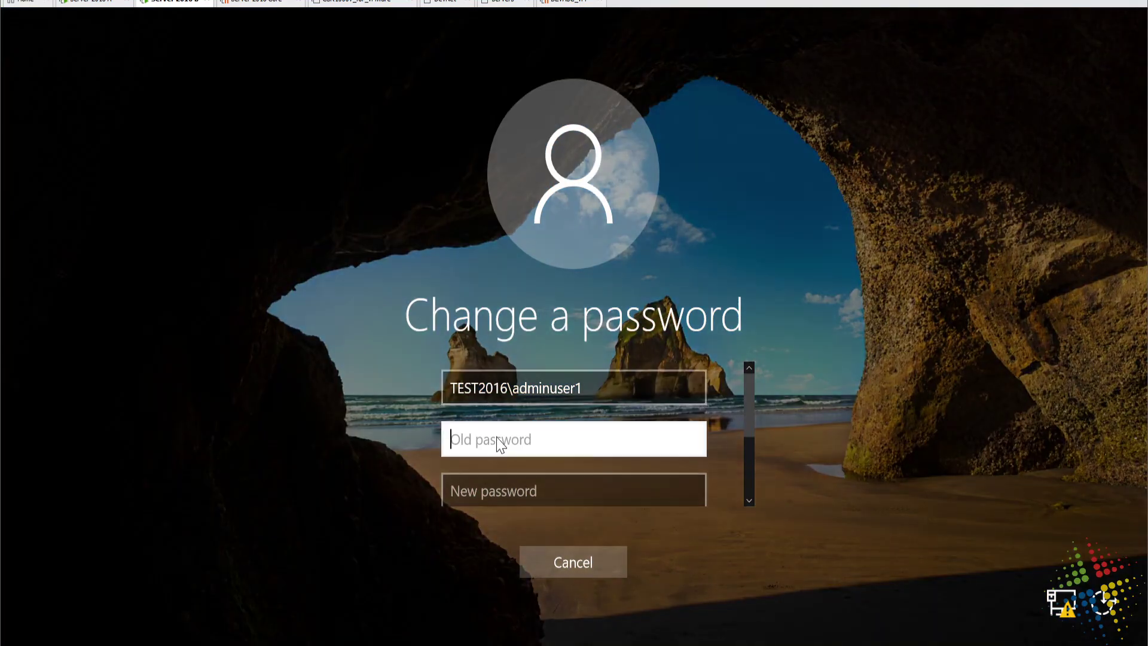
pyautogui.write('•••')
pyautogui.press('BackSpace')
pyautogui.press('BackSpace')
pyautogui.press('BackSpace')
pyautogui.write('•••••••')
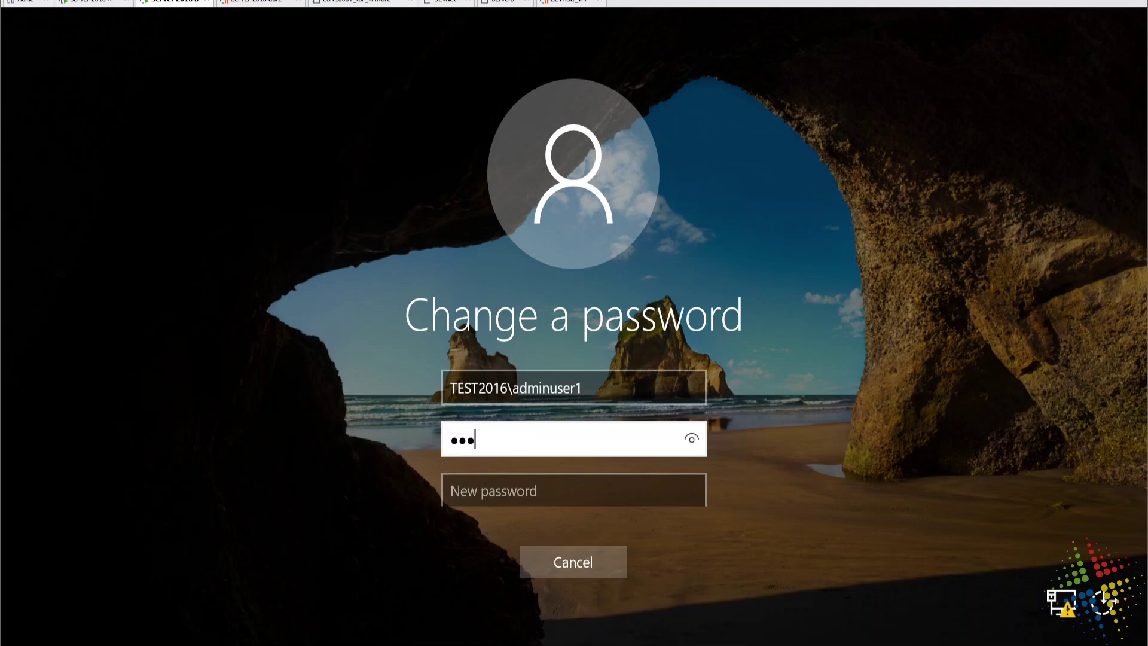
pyautogui.write('•••')
pyautogui.moveTo(689, 437); pyautogui.dragTo(689, 437)
pyautogui.press('Tab')
pyautogui.write('•••••••')
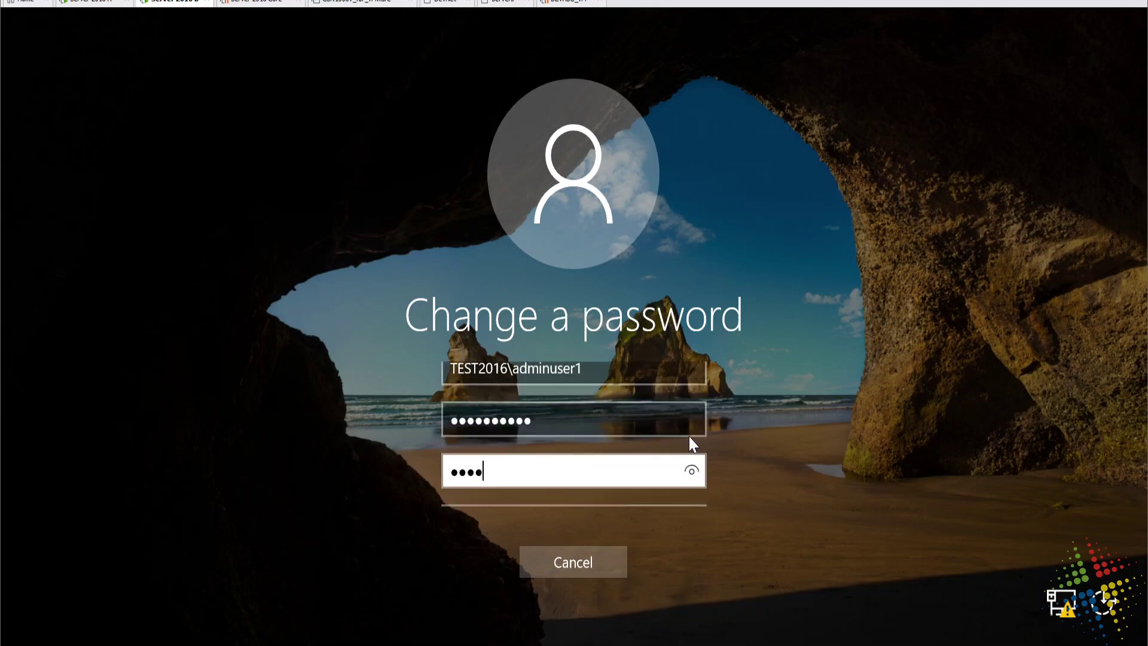
pyautogui.write('•••')
pyautogui.moveTo(691, 472); pyautogui.dragTo(691, 472)
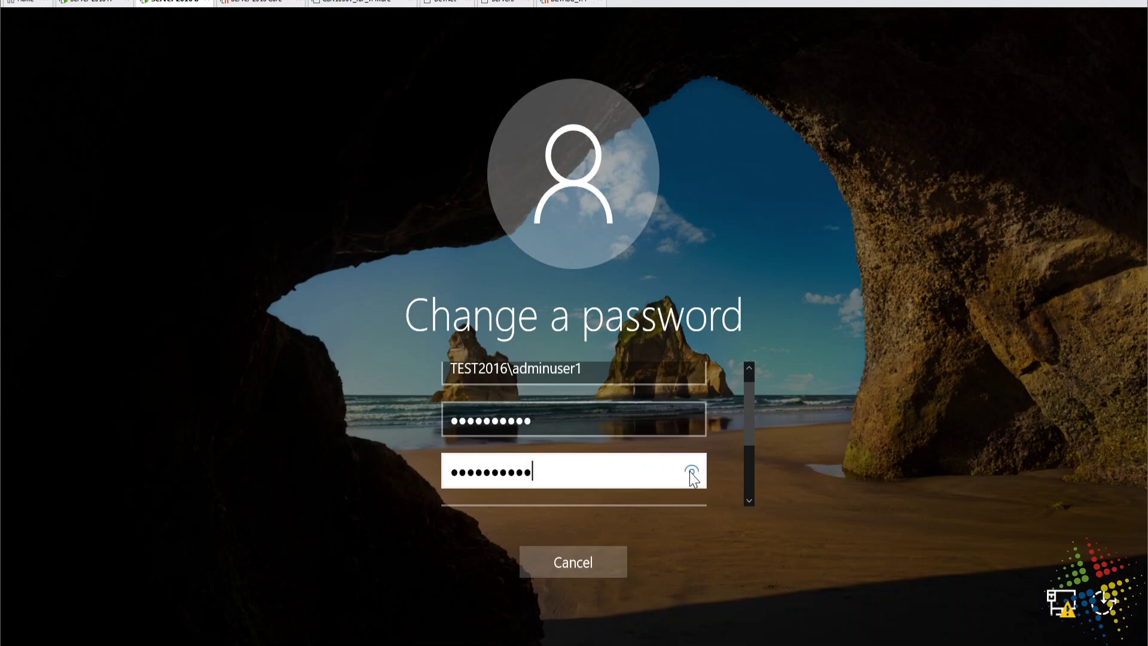
pyautogui.press('Tab')
pyautogui.write('••••••••••')
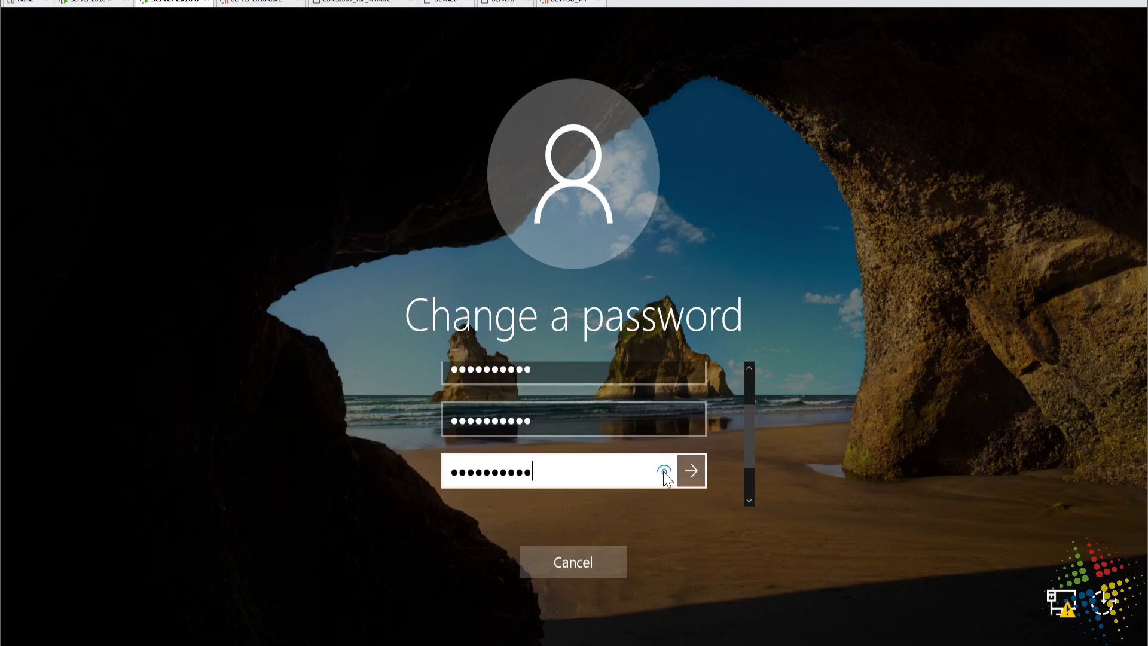
pyautogui.moveTo(664, 473); pyautogui.dragTo(662, 471)
pyautogui.click(694, 466)
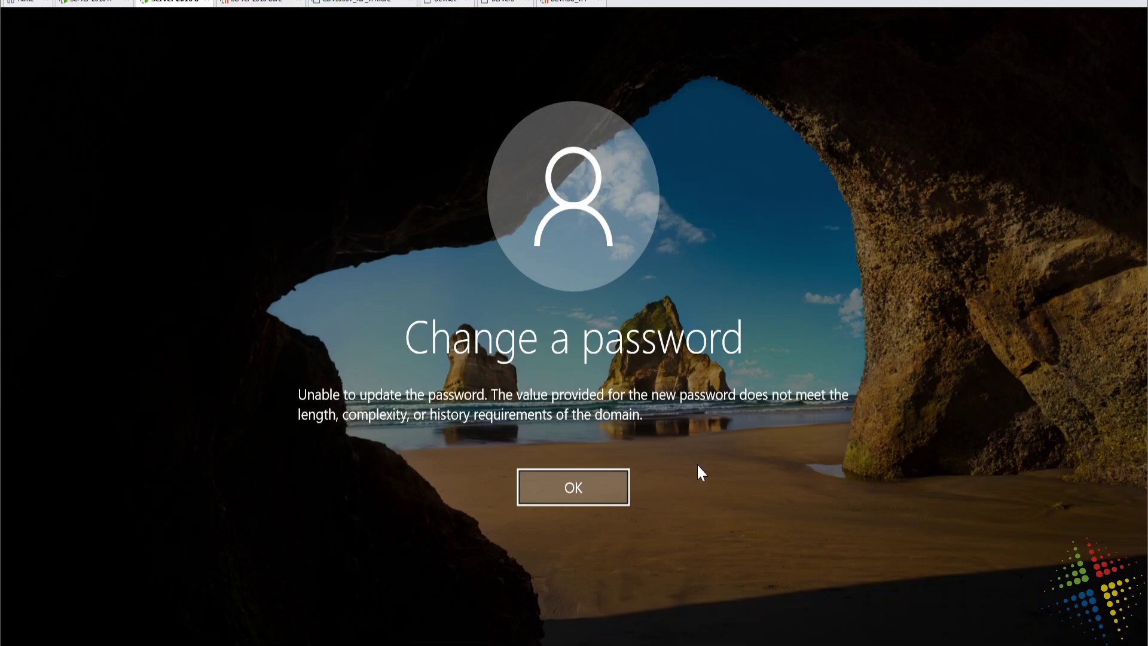
# Dismiss the rejection and re-enter the admin user's old password, correcting a typo.
pyautogui.click(571, 487)
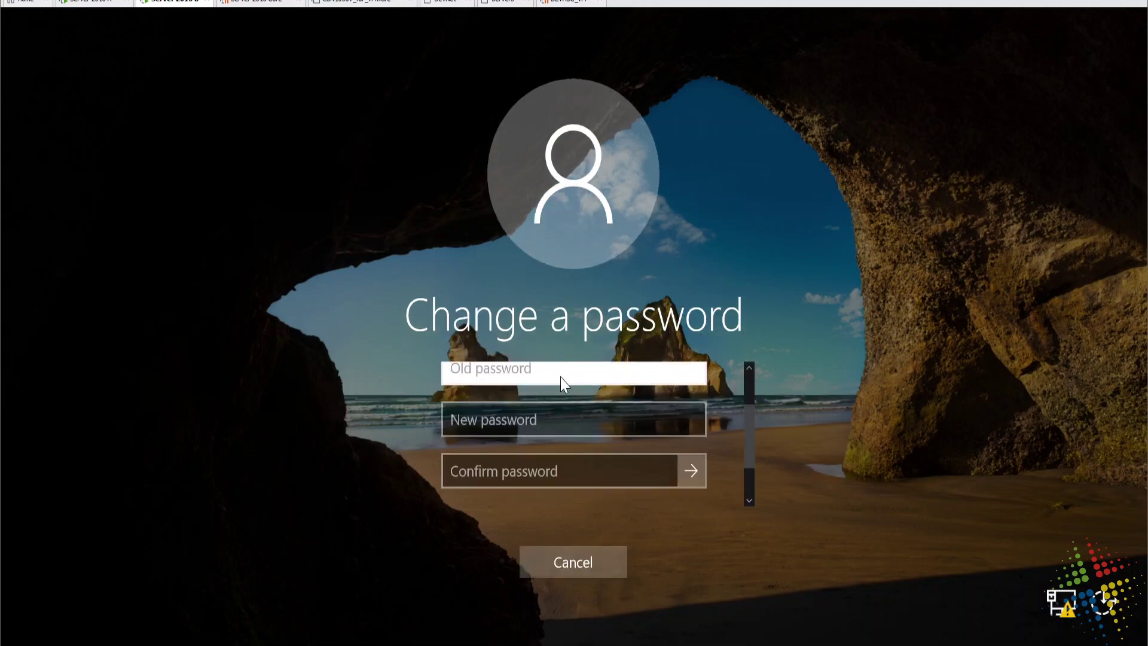
pyautogui.write('Password1')
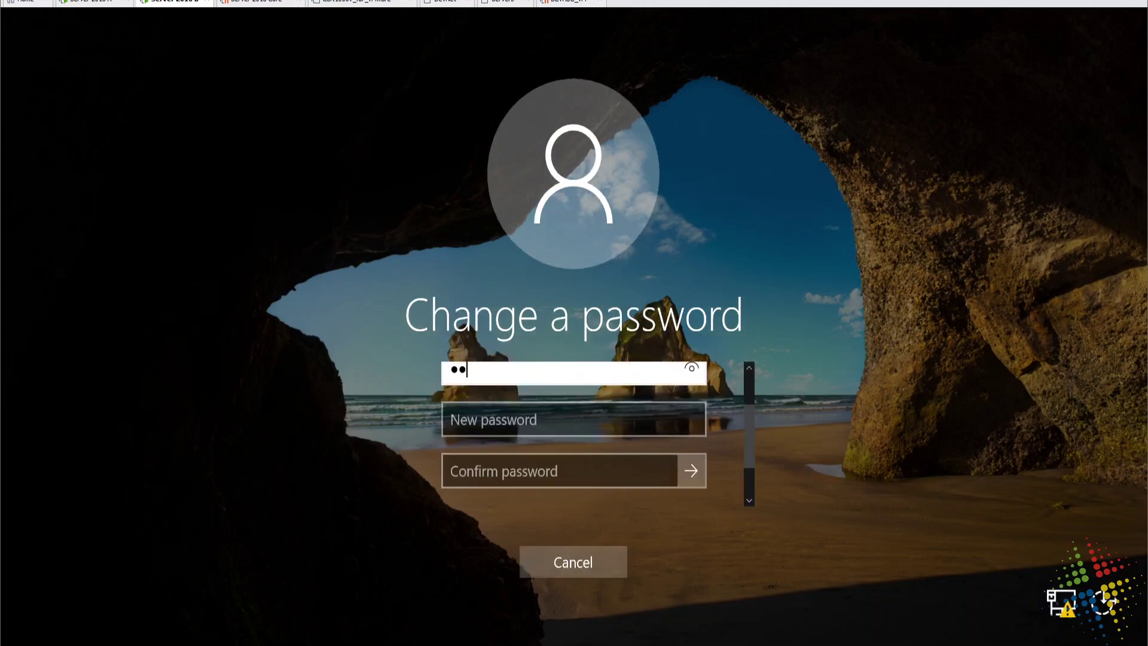
pyautogui.write('02')
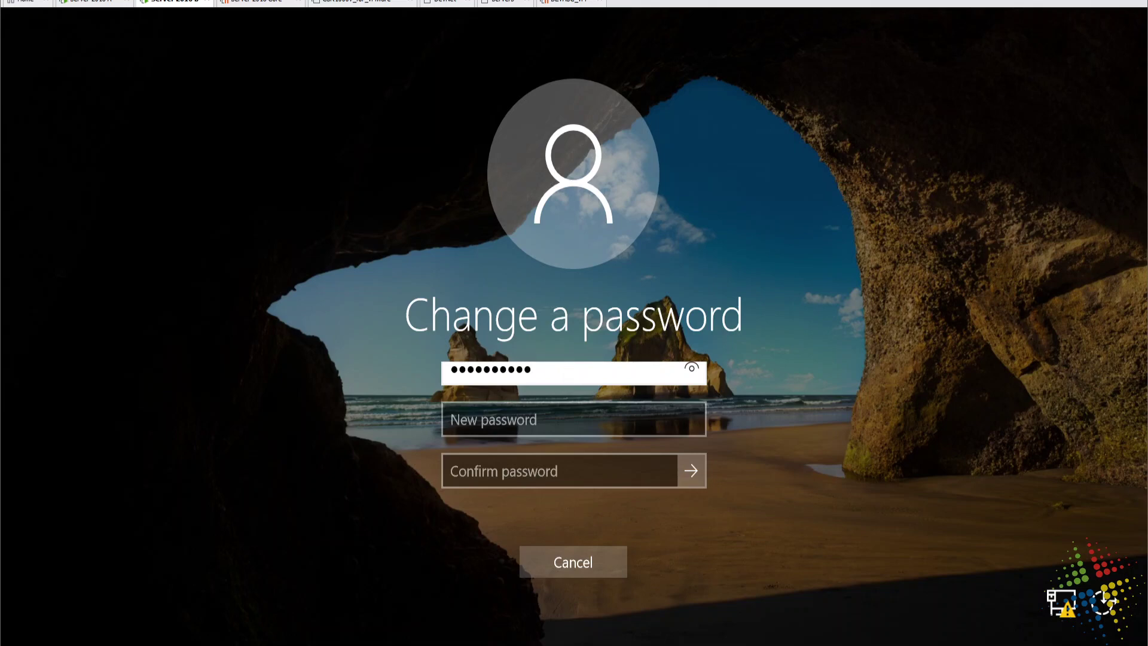
pyautogui.click(701, 373)
pyautogui.moveTo(700, 371); pyautogui.dragTo(693, 371)
pyautogui.press('BackSpace')
pyautogui.press('BackSpace')
pyautogui.press('BackSpace')
pyautogui.press('BackSpace')
pyautogui.press('BackSpace')
pyautogui.press('BackSpace')
pyautogui.press('BackSpace')
pyautogui.press('BackSpace')
pyautogui.press('BackSpace')
pyautogui.press('BackSpace')
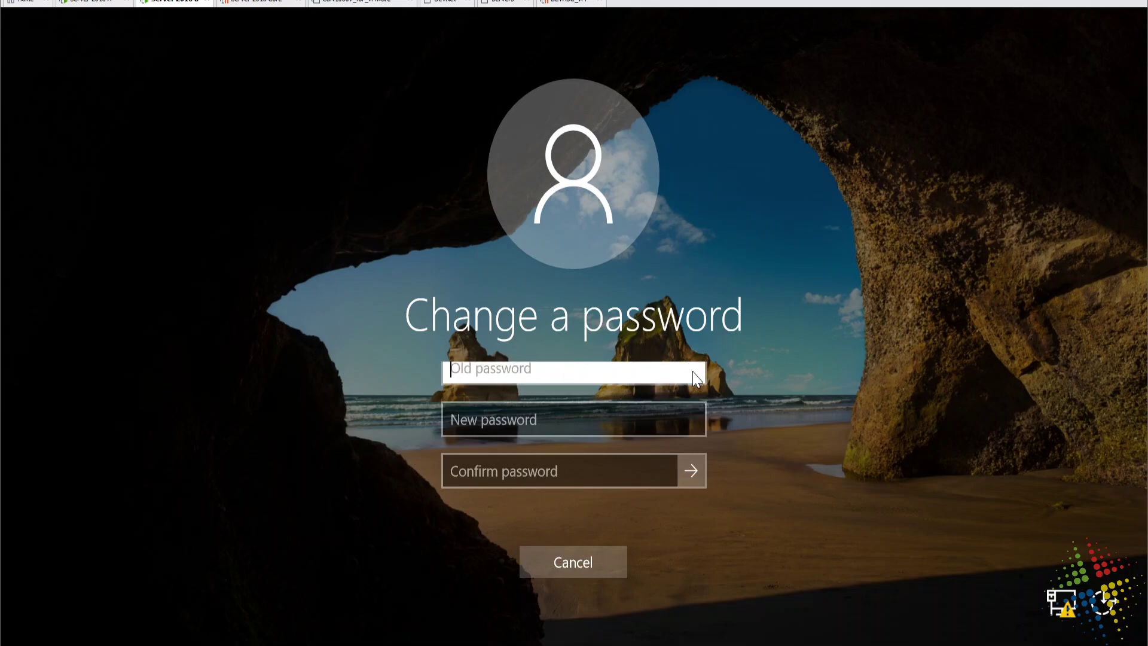
pyautogui.write('Password02')
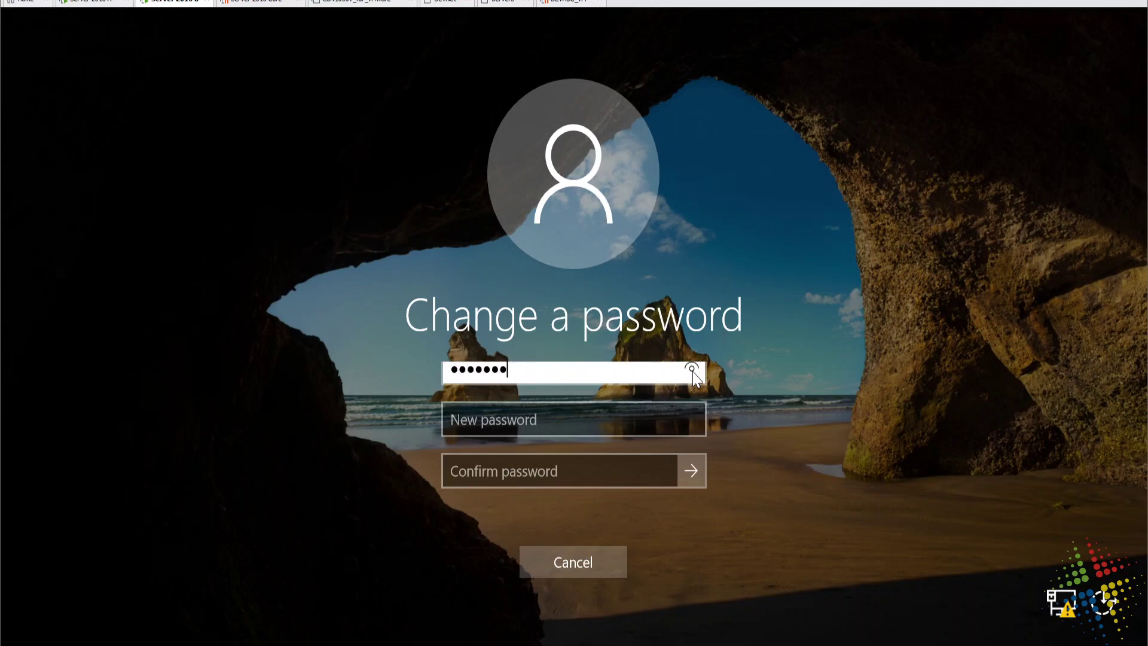
pyautogui.moveTo(693, 371); pyautogui.dragTo(694, 377)
# Enter and confirm an 18-character new password, then submit the change.
pyautogui.click(659, 418)
pyautogui.write('Pa$$w0rd')
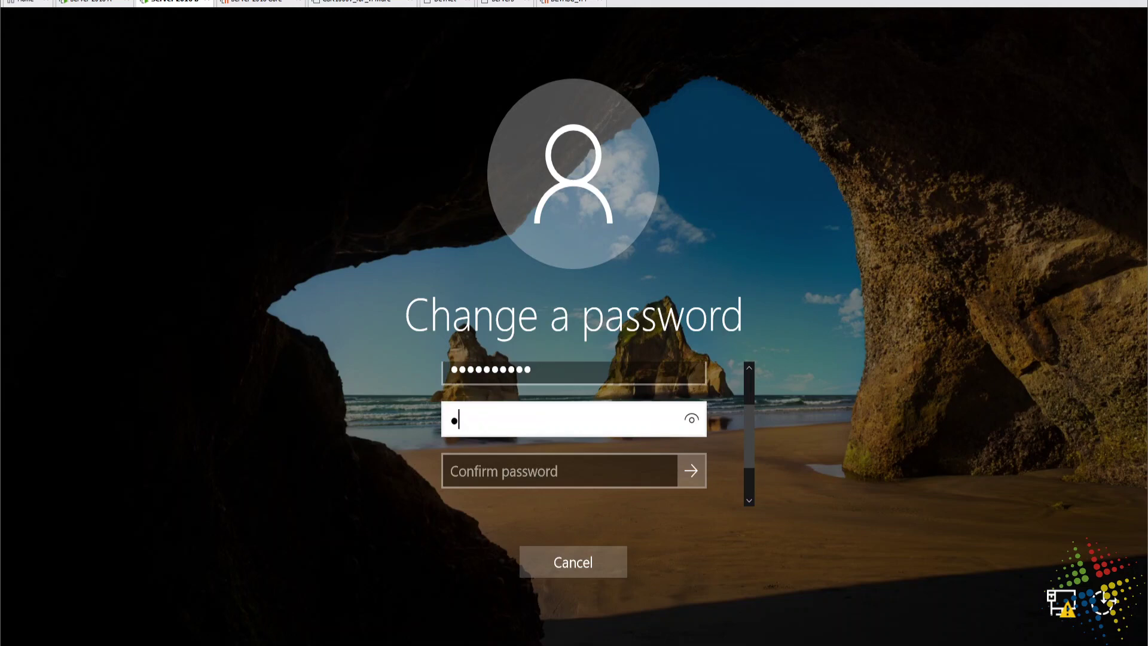
pyautogui.write('Pa$$w0rd')
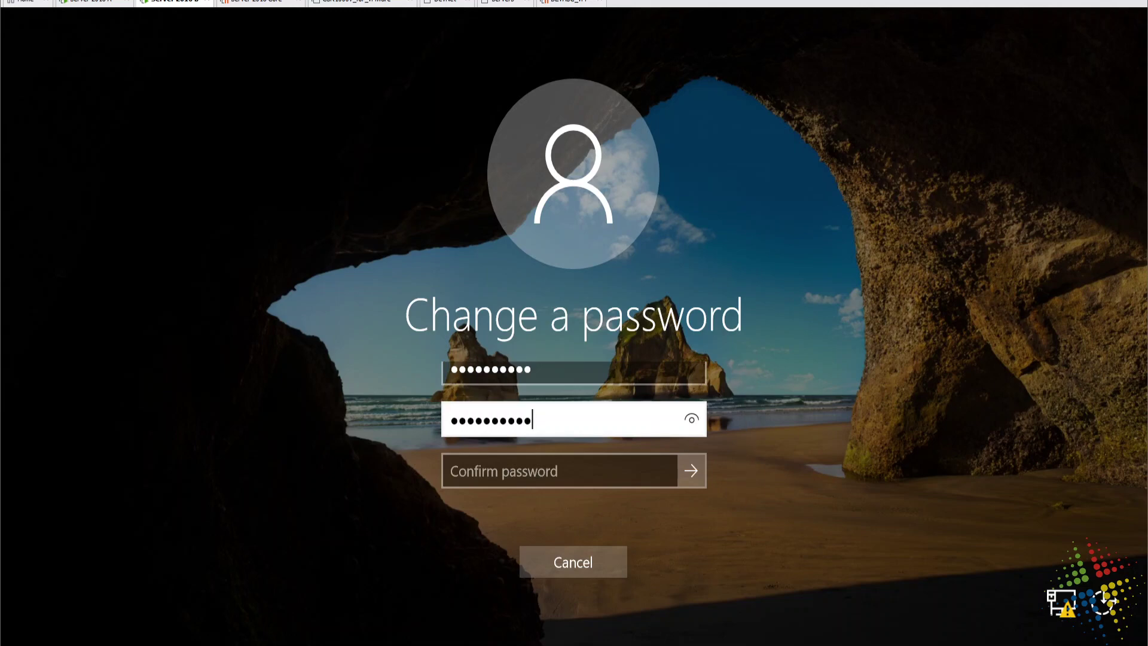
pyautogui.write('12')
pyautogui.click(691, 422)
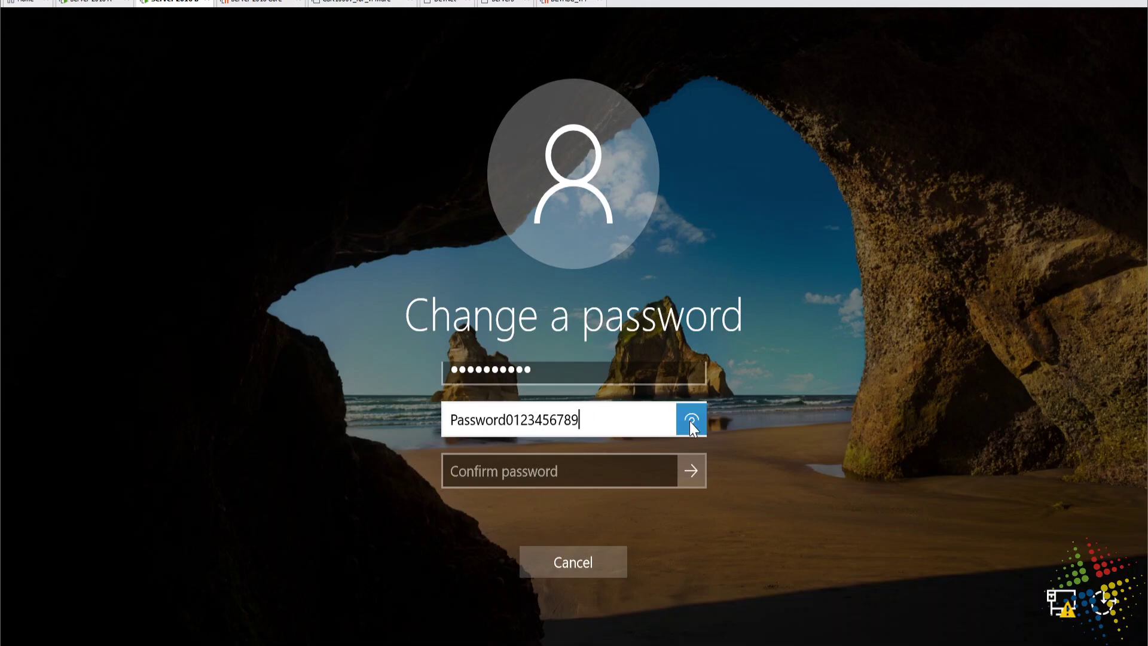
pyautogui.click(524, 473)
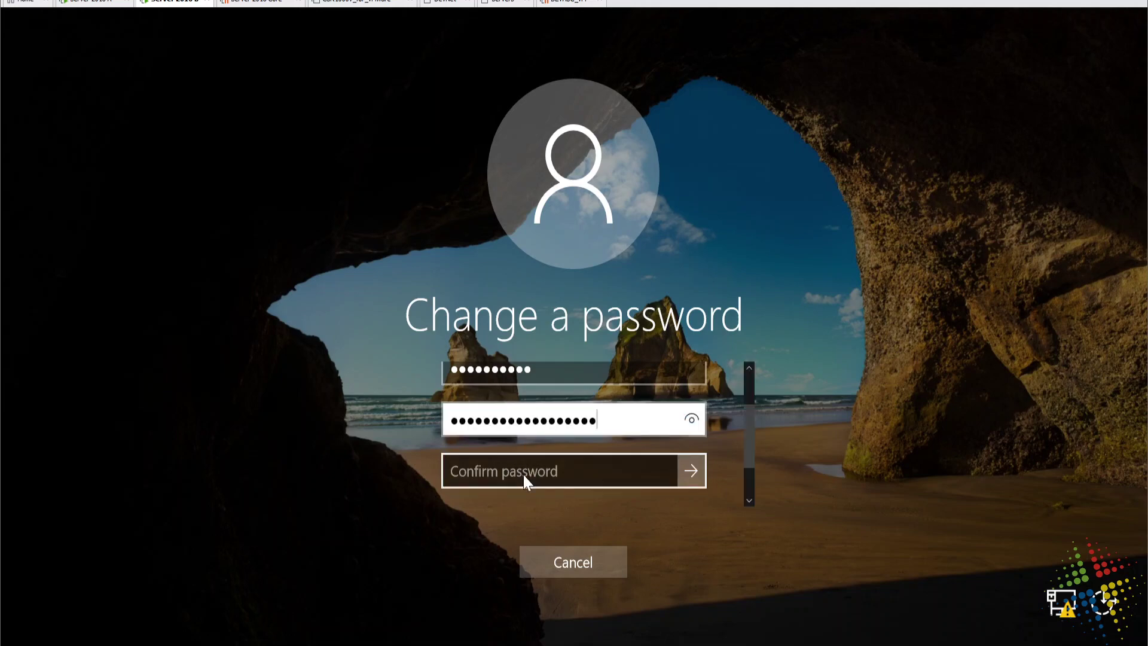
pyautogui.write('Password012')
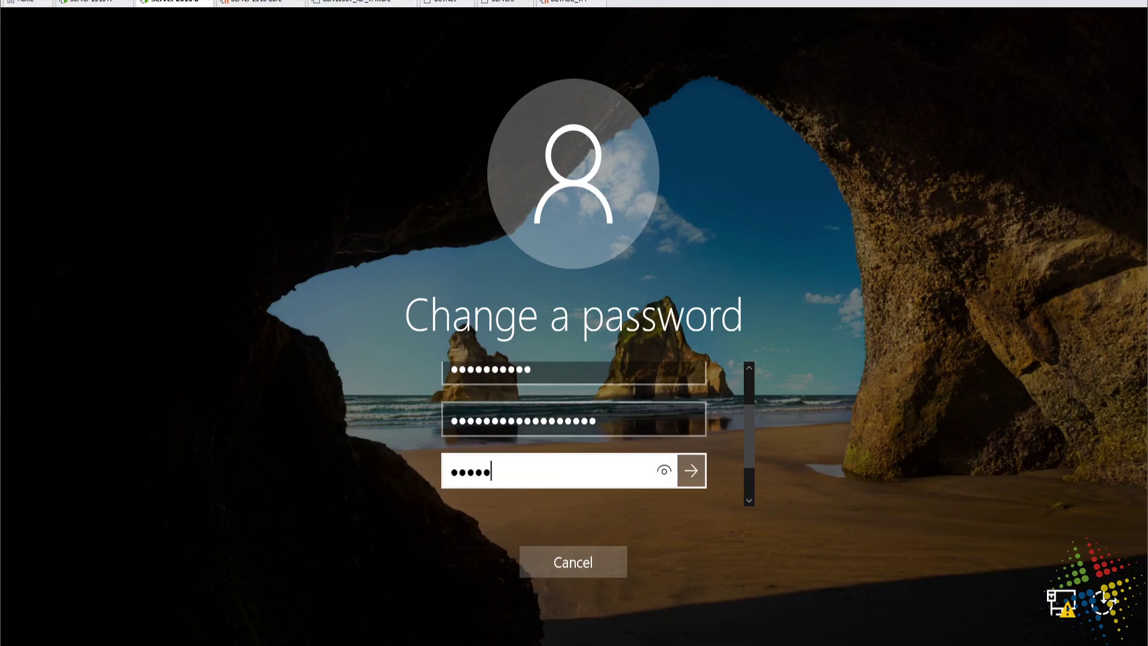
pyautogui.write('3456789')
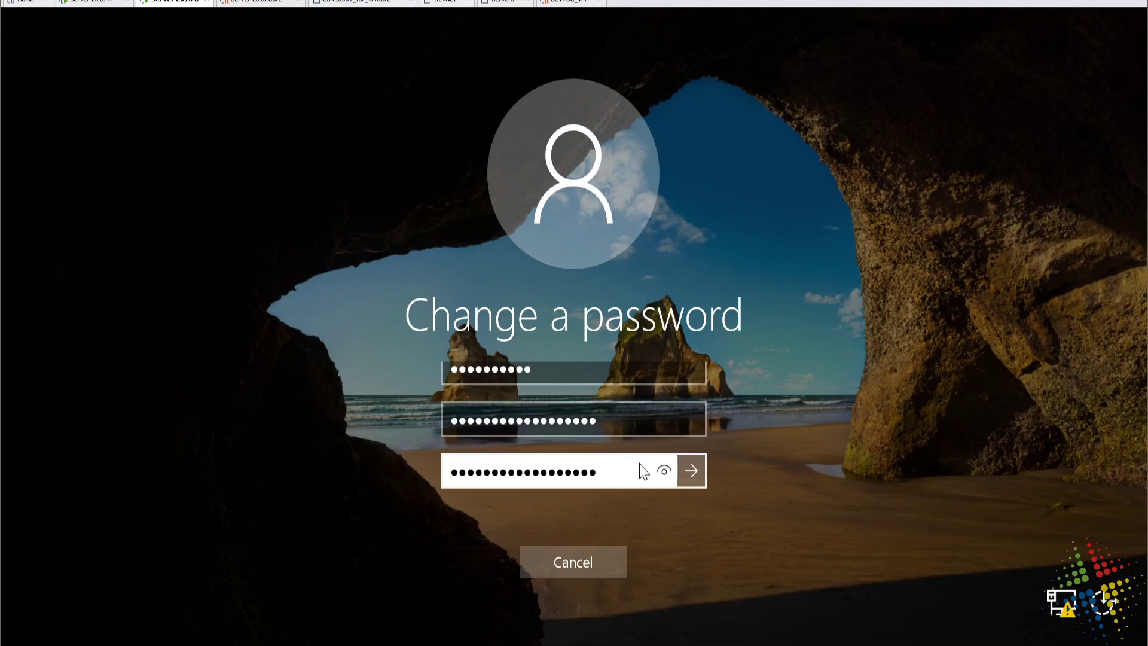
pyautogui.click(660, 472)
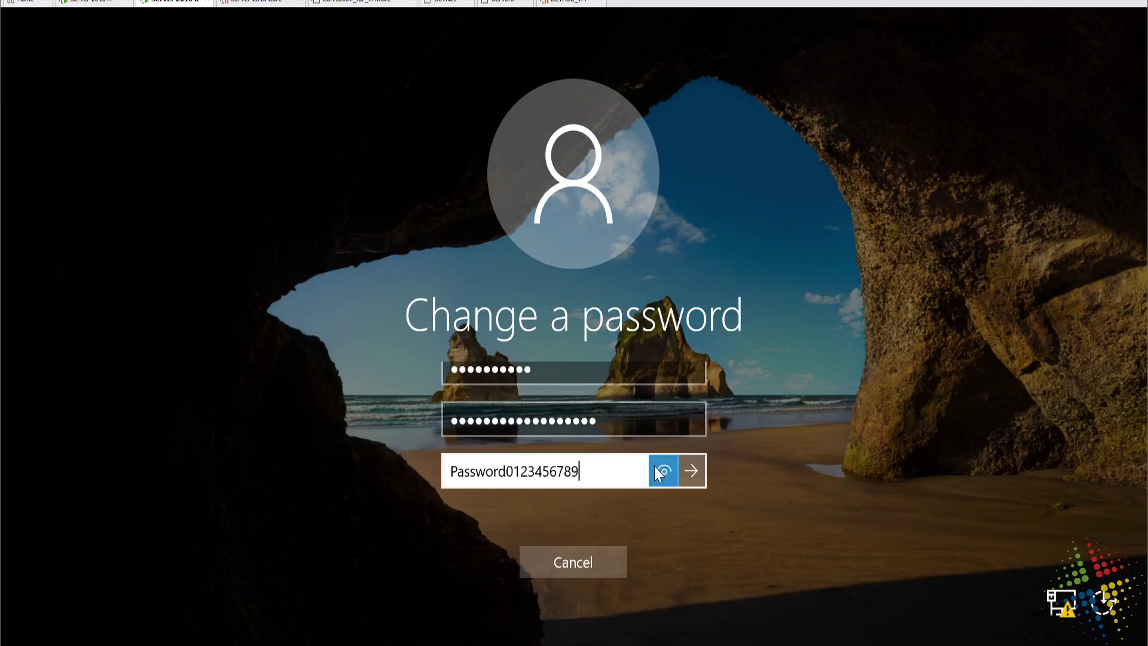
pyautogui.click(693, 470)
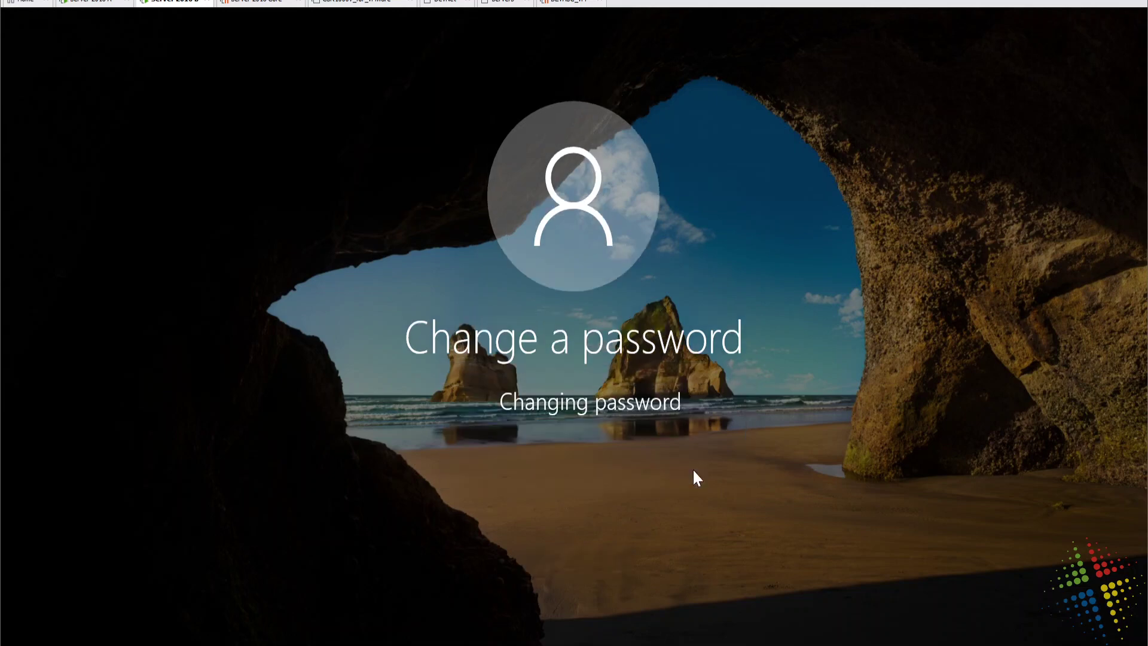